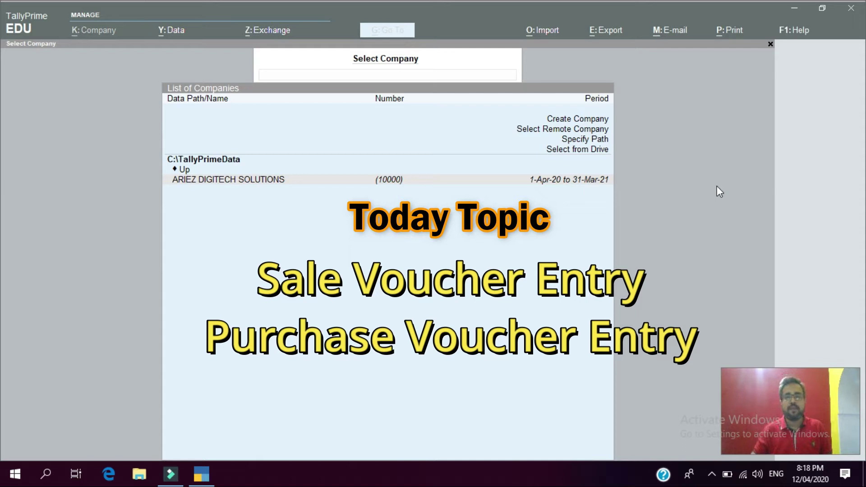
# - Open the company ARIEZ DIGITECH SOLUTIONS and bring up the list of masters for alteration
pyautogui.click(516, 198)
pyautogui.press('Return')
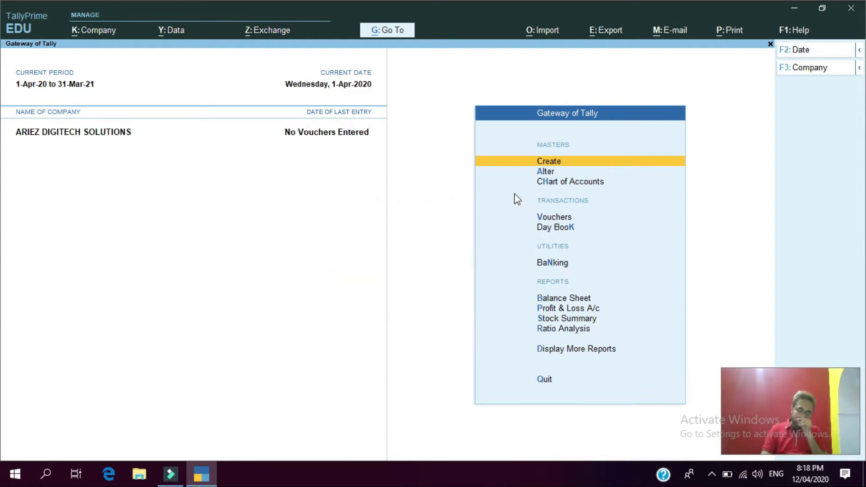
pyautogui.press('Down')
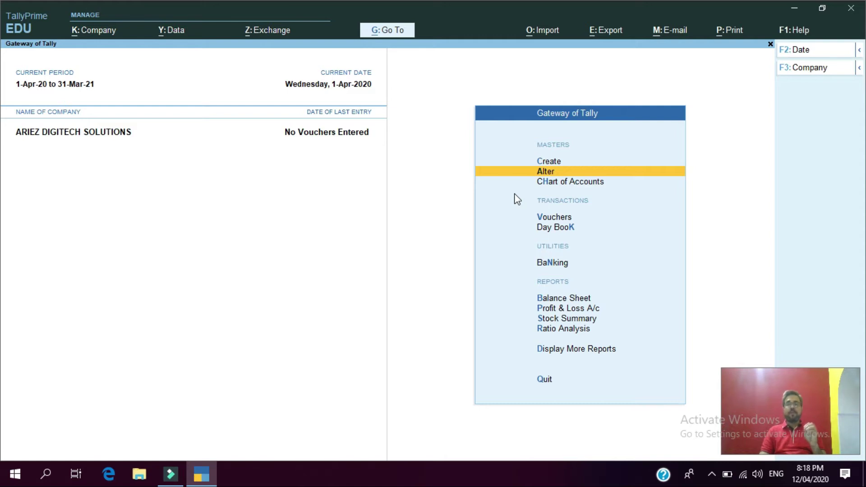
pyautogui.press('Return')
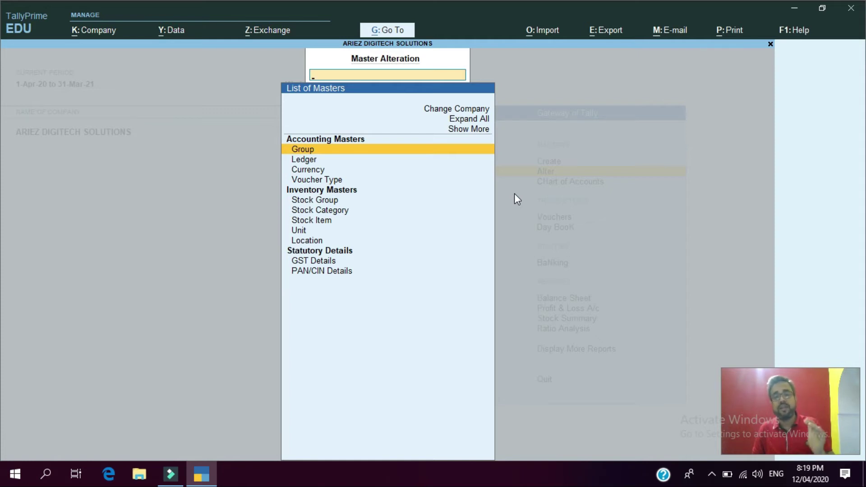
# - Open the stock item OPPO A5S (3-32GB) for alteration from the inventory masters
pyautogui.press('Down')
pyautogui.press('Down')
pyautogui.press('Down')
pyautogui.press('Down')
pyautogui.press('Down')
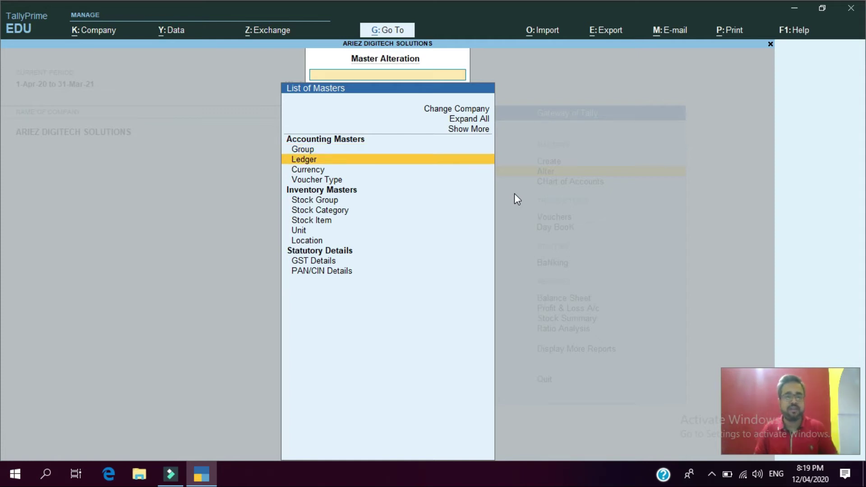
pyautogui.press('Down')
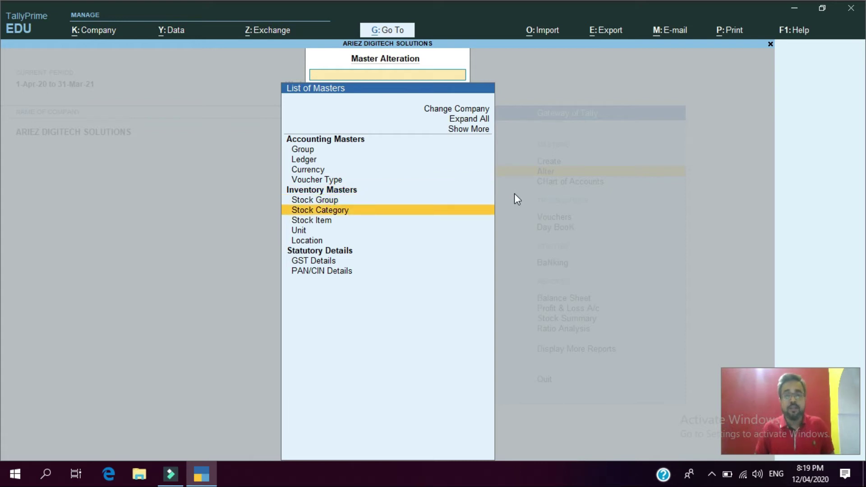
pyautogui.press('Down')
pyautogui.press('Return')
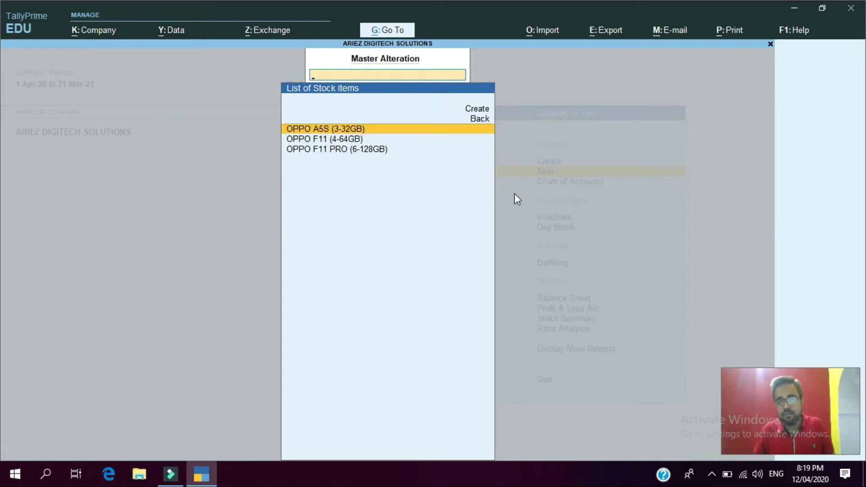
pyautogui.press('Return')
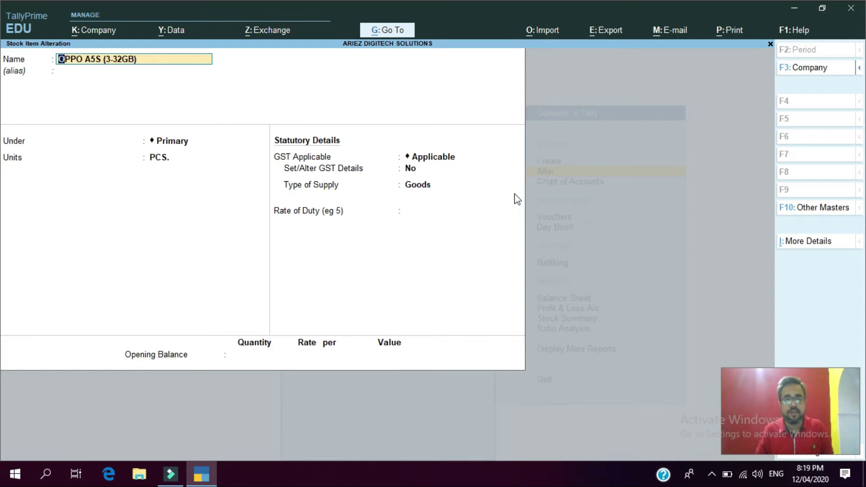
# - Set Set/Alter GST Details to Yes for OPPO A5S (3-32GB) to open its GST details
pyautogui.press('Return')
pyautogui.press('Return')
pyautogui.press('Return')
pyautogui.press('Return')
pyautogui.press('Return')
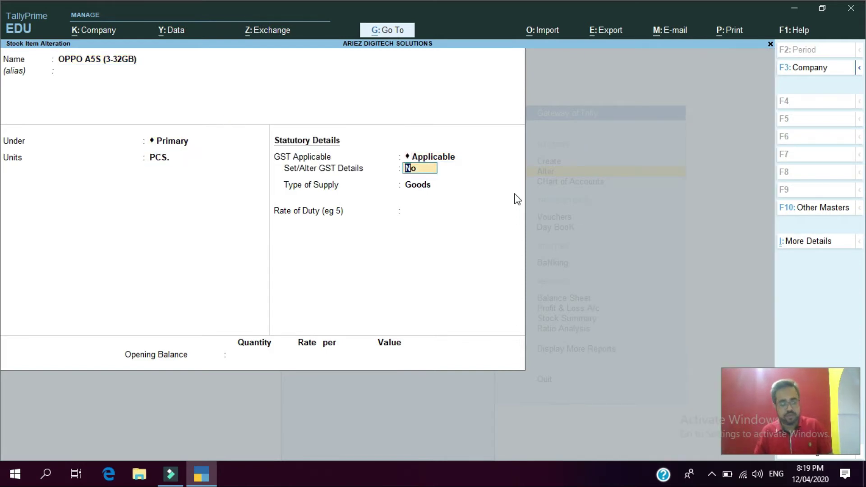
pyautogui.write('y')
pyautogui.press('Return')
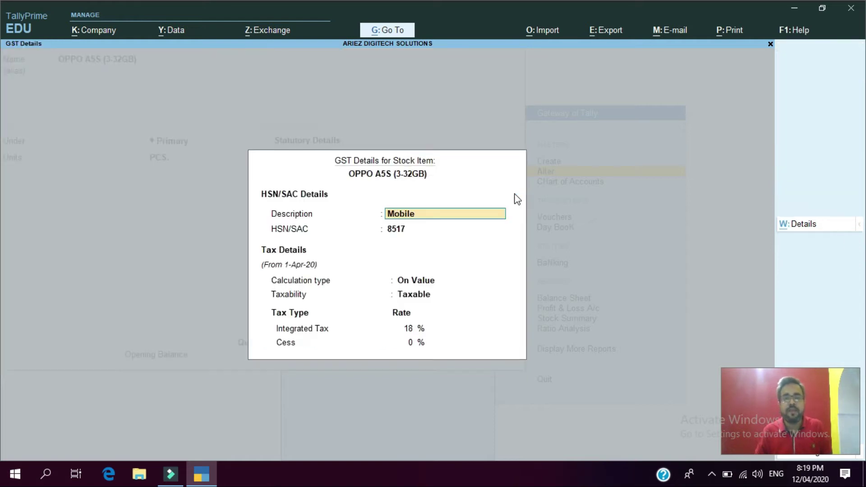
# - Set Allow HSN/SAC details to No in the GST details configuration and accept it
pyautogui.press('F12')
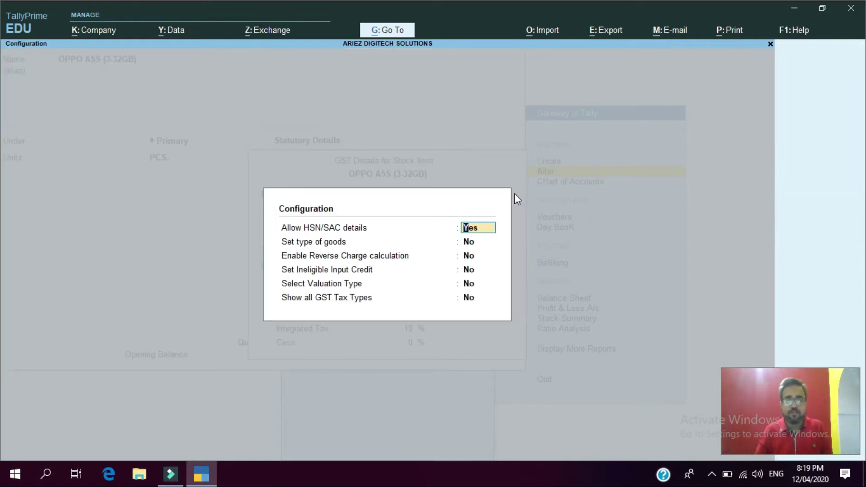
pyautogui.write('n')
pyautogui.press('Return')
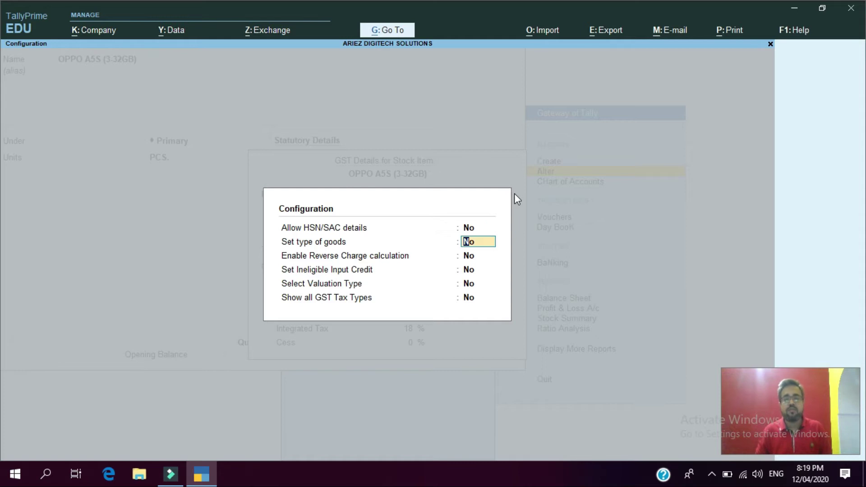
pyautogui.hotkey('ctrl', 'a')
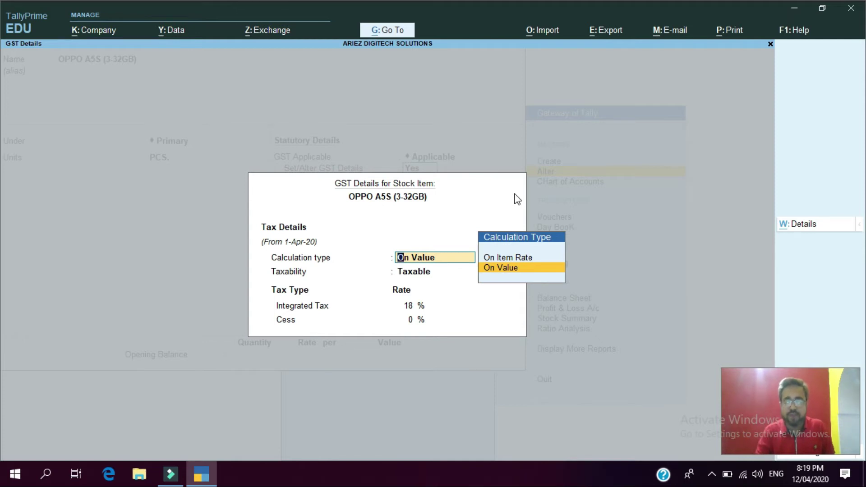
# - Set Allow HSN/SAC details back to Yes in the GST details configuration and accept it
pyautogui.press('F12')
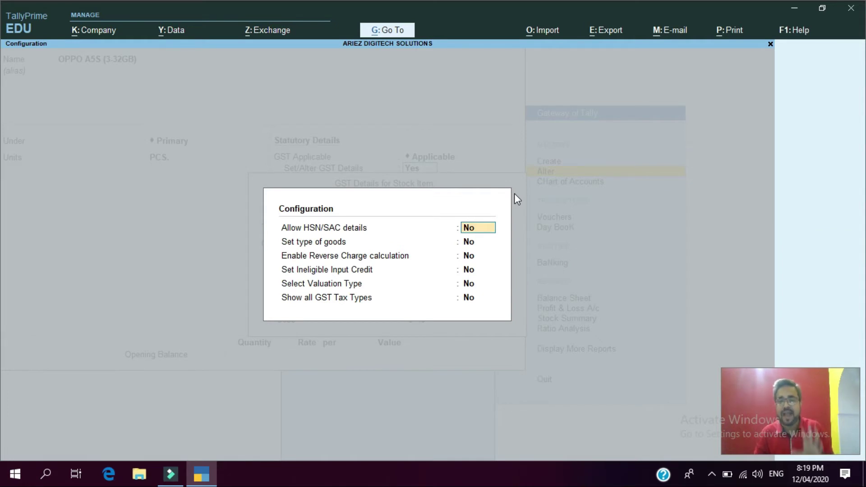
pyautogui.write('y')
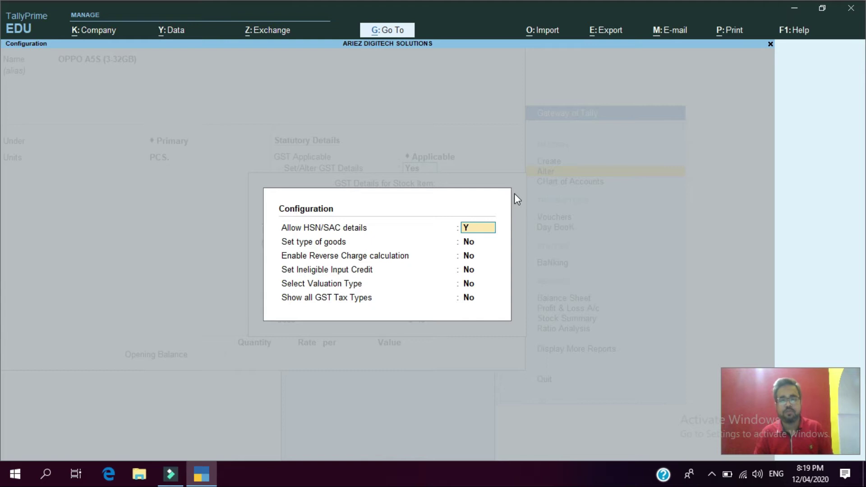
pyautogui.press('Return')
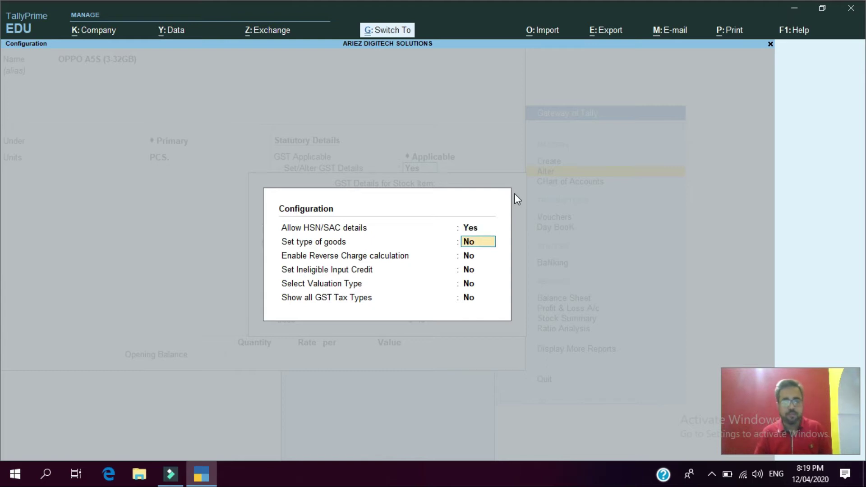
pyautogui.hotkey('ctrl', 'a')
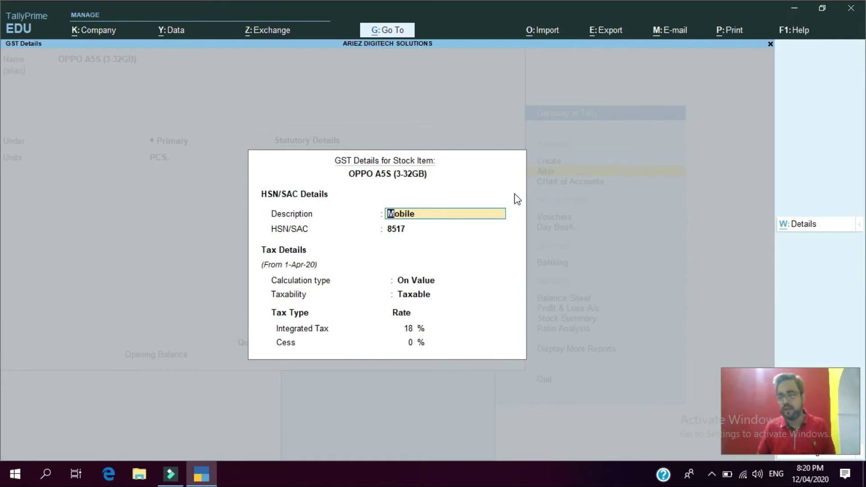
# - Accept the GST details and save the stock item OPPO A5S (3-32GB)
pyautogui.hotkey('ctrl', 'a')
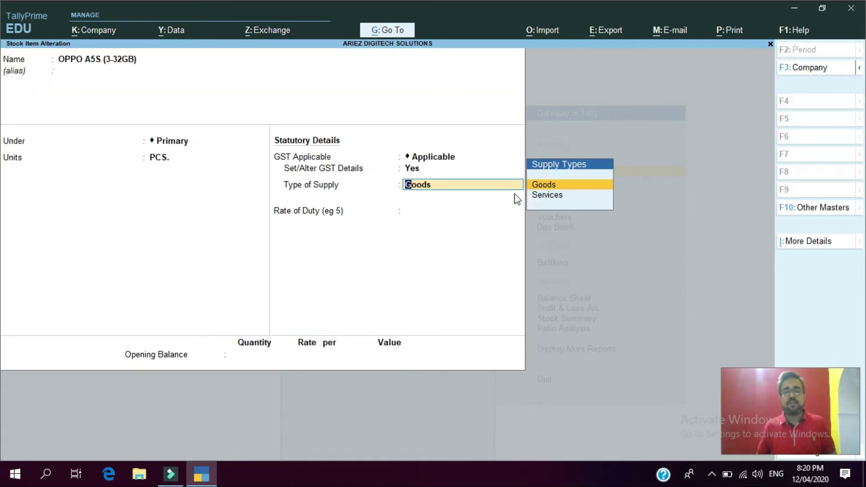
pyautogui.hotkey('ctrl', 'a')
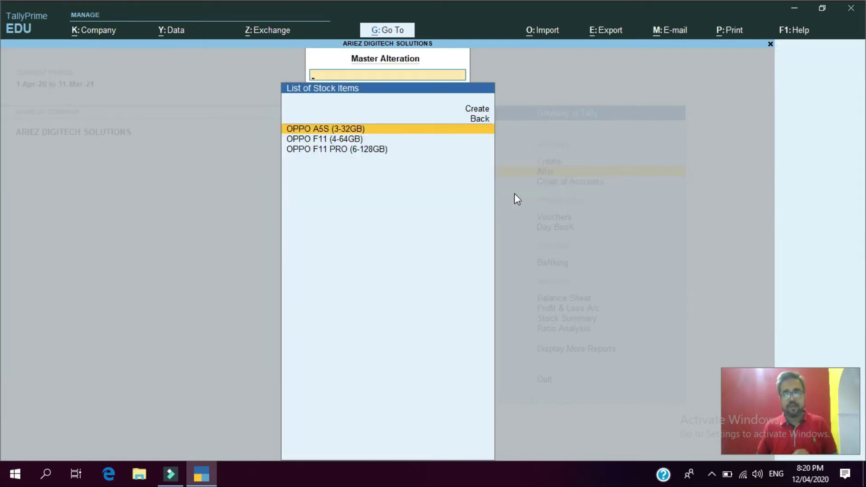
# - Alter the stock item OPPO F11 (4-64GB) with Set/Alter GST Details set to Yes, accept its GST details and save it
pyautogui.press('Down')
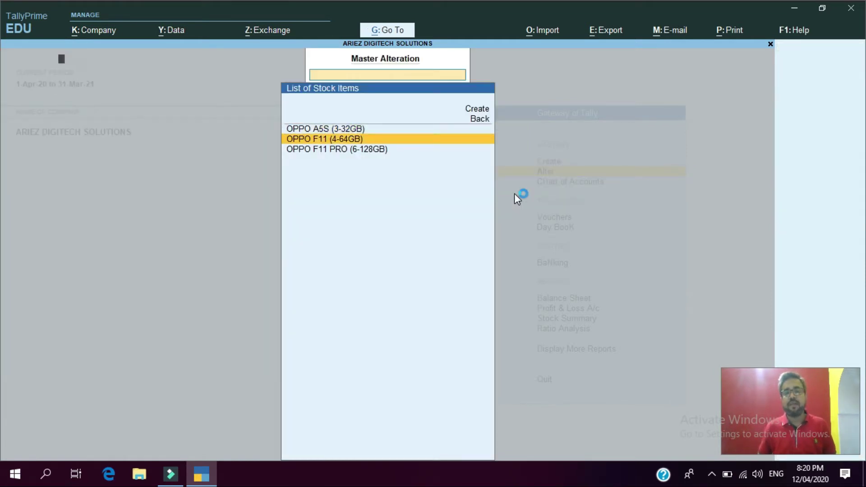
pyautogui.press('Return')
pyautogui.press('Return')
pyautogui.press('Return')
pyautogui.press('Return')
pyautogui.press('Return')
pyautogui.press('Return')
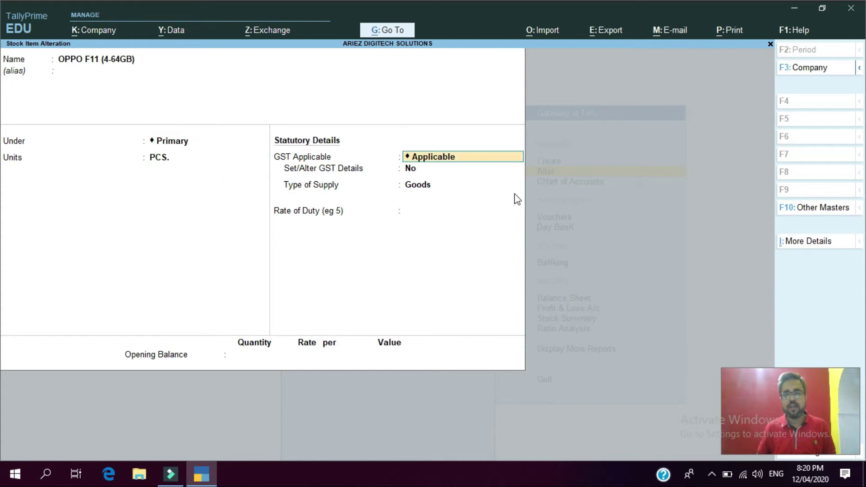
pyautogui.press('y')
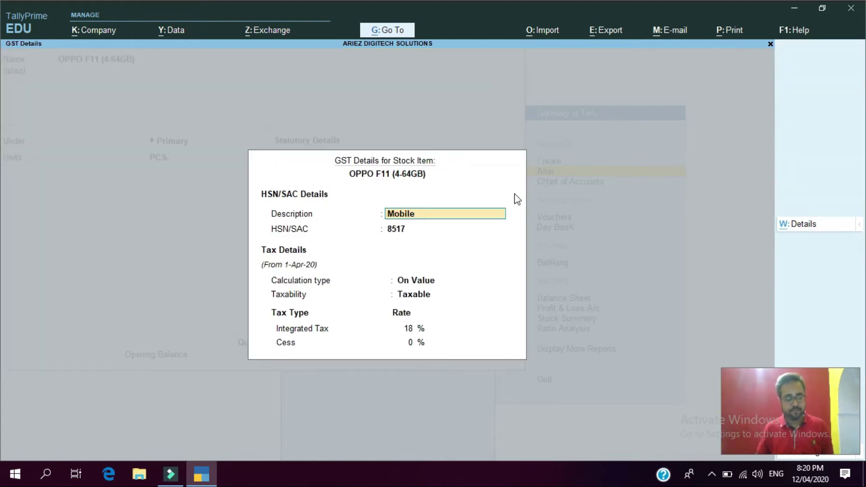
pyautogui.hotkey('ctrl', 'a')
pyautogui.hotkey('ctrl', 'a')
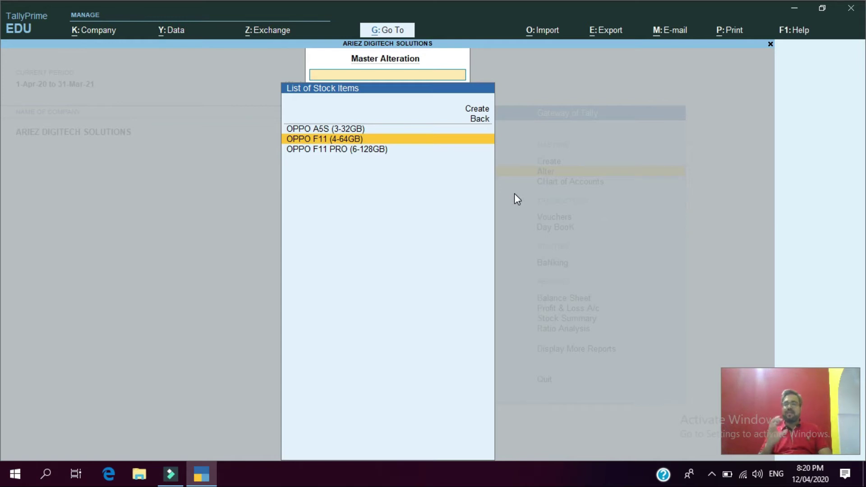
# - Return to the Gateway of Tally and start a new purchase voucher
pyautogui.press('Escape')
pyautogui.press('Escape')
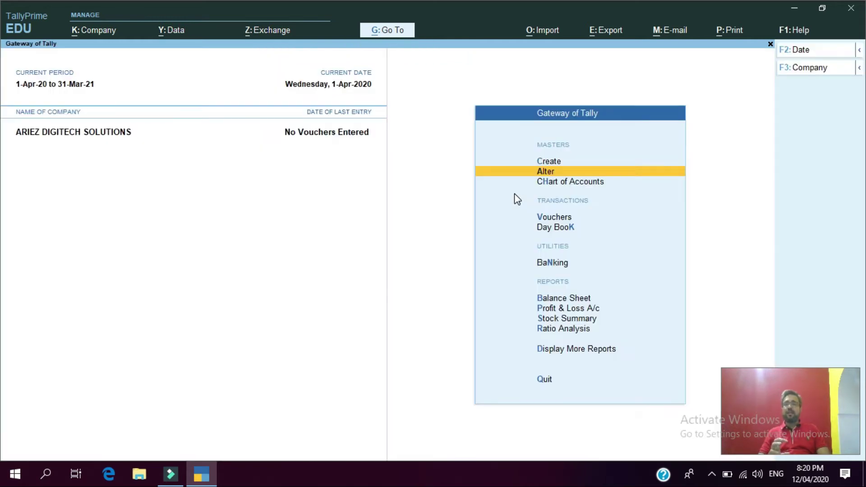
pyautogui.press('Escape')
pyautogui.press('Escape')
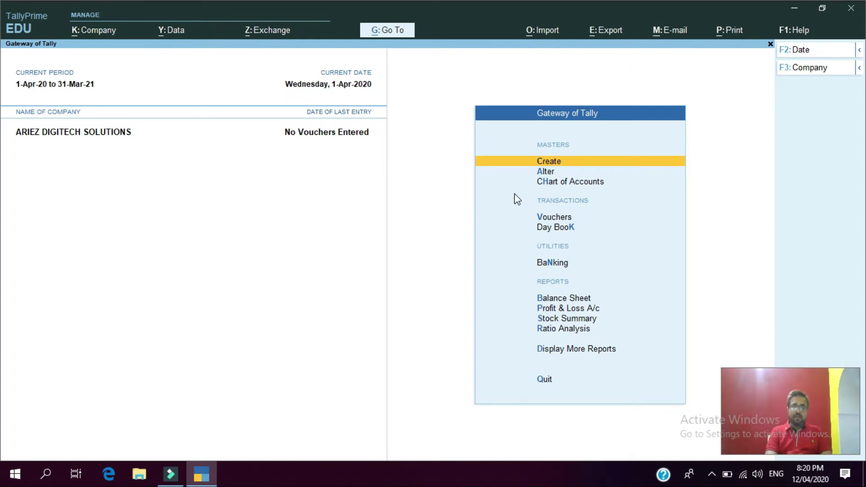
pyautogui.press('v')
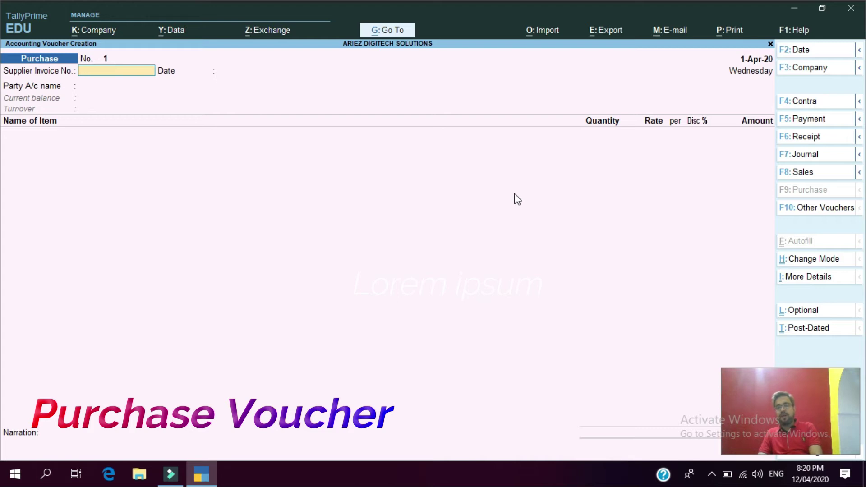
# - Open the purchase voucher configuration and review its General Details and Importer's Details options
pyautogui.press('F12')
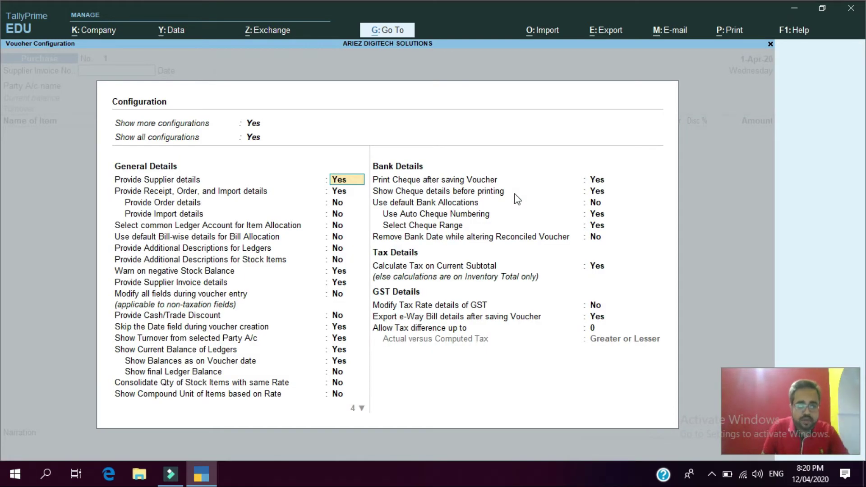
pyautogui.press('Return')
pyautogui.press('Return')
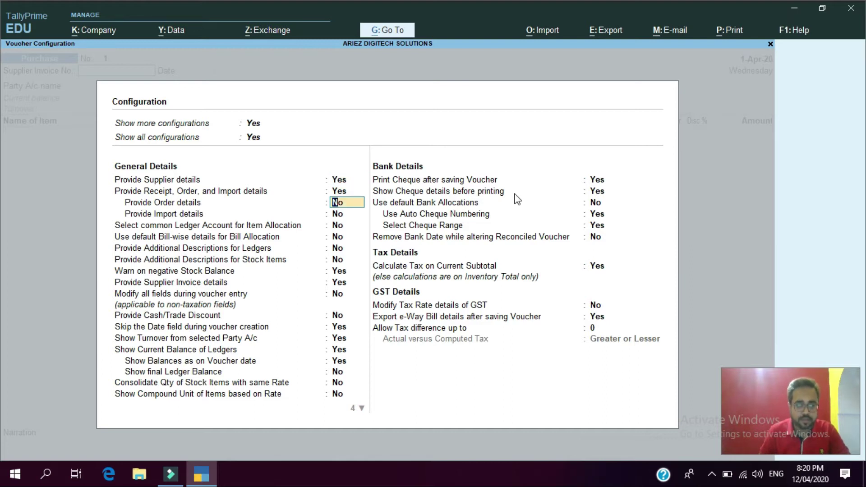
pyautogui.press('Return')
pyautogui.press('Return')
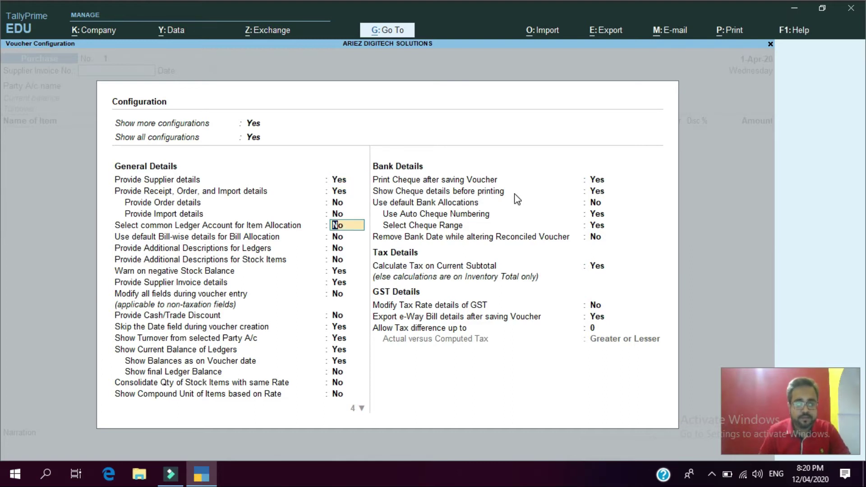
pyautogui.press('Return')
pyautogui.press('Return')
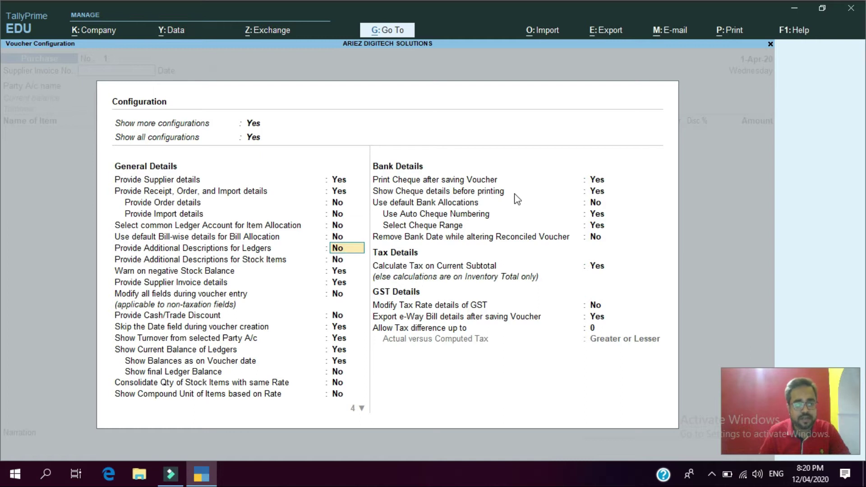
pyautogui.press('Return')
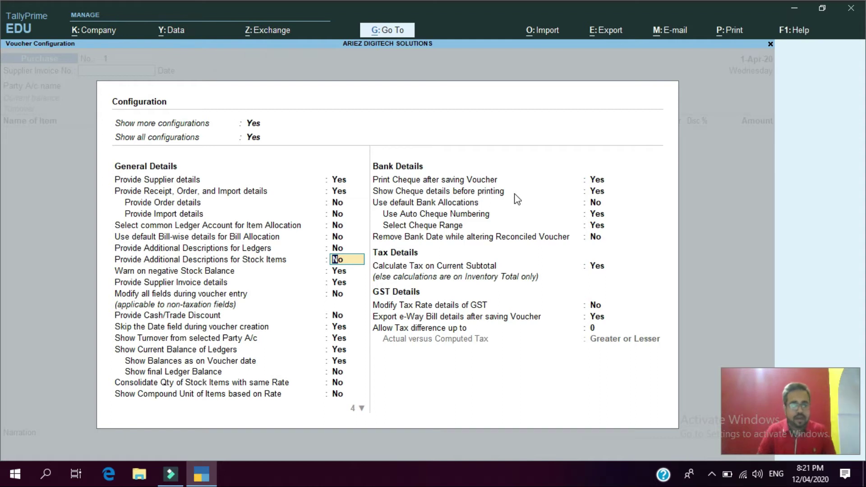
pyautogui.press('Down')
pyautogui.press('Down')
pyautogui.press('Down')
pyautogui.press('Down')
pyautogui.press('Down')
pyautogui.press('Down')
pyautogui.press('Down')
pyautogui.press('Down')
pyautogui.press('Down')
pyautogui.press('Down')
pyautogui.press('Down')
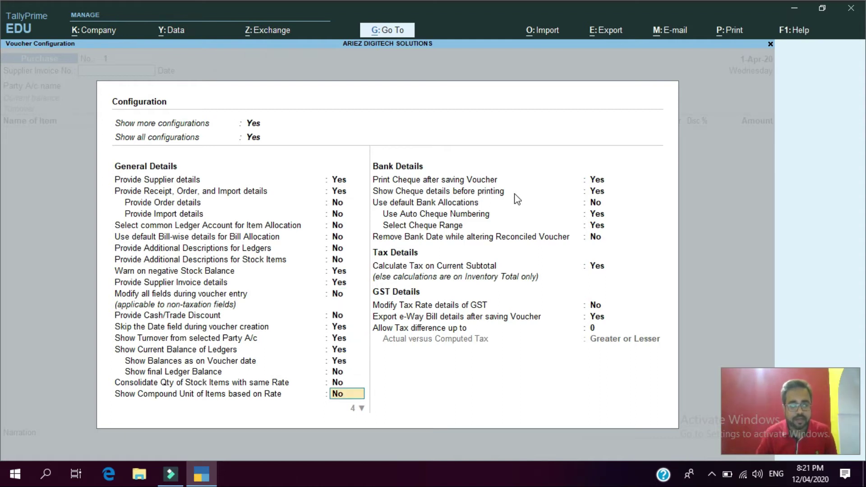
pyautogui.press('Down')
pyautogui.press('Down')
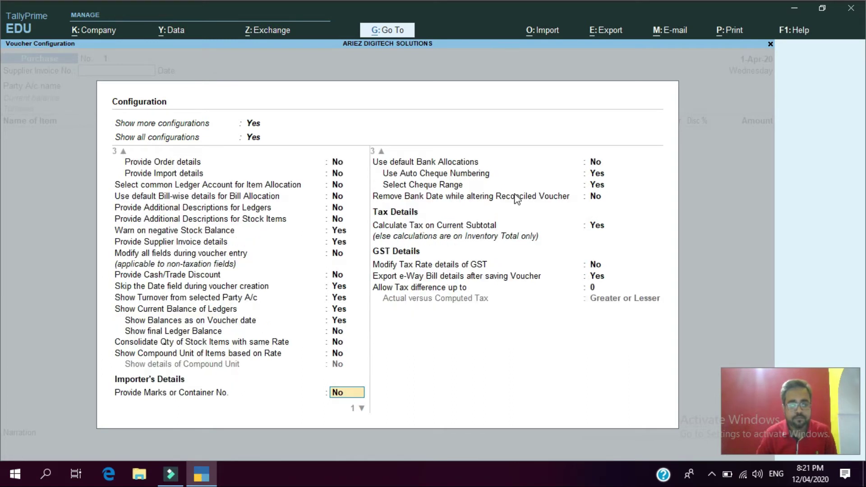
# - Review the Bank, Tax and GST Details options of the purchase voucher configuration and close it
pyautogui.press('Down')
pyautogui.press('Down')
pyautogui.press('Down')
pyautogui.press('Down')
pyautogui.press('Down')
pyautogui.press('Down')
pyautogui.press('Down')
pyautogui.press('Down')
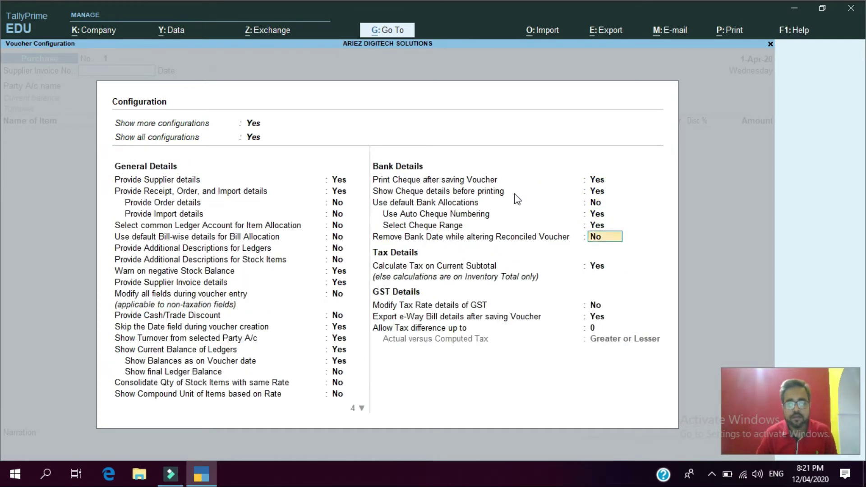
pyautogui.press('Down')
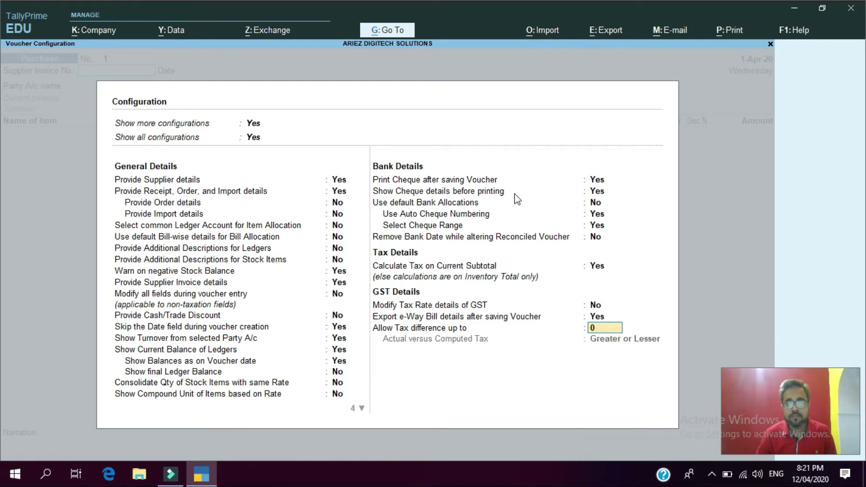
pyautogui.press('Return')
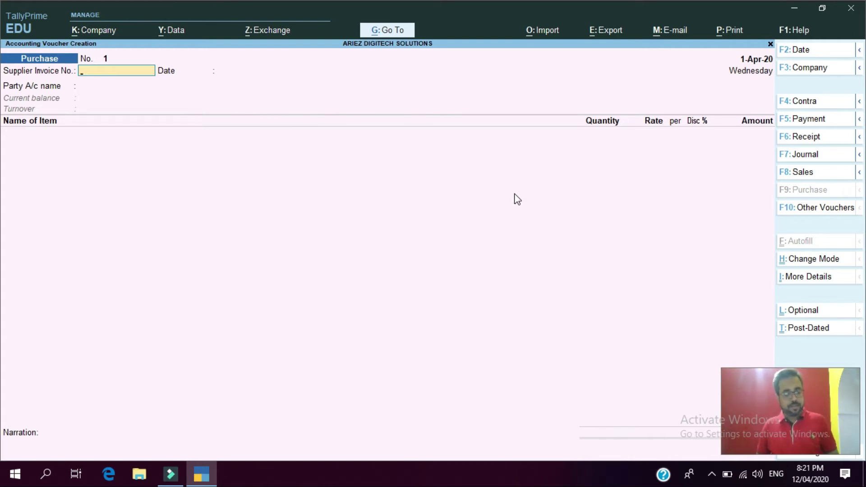
# - Keep the purchase voucher date at 1-Apr-20 and enter supplier invoice number INV-101 with the same invoice date
pyautogui.press('F2')
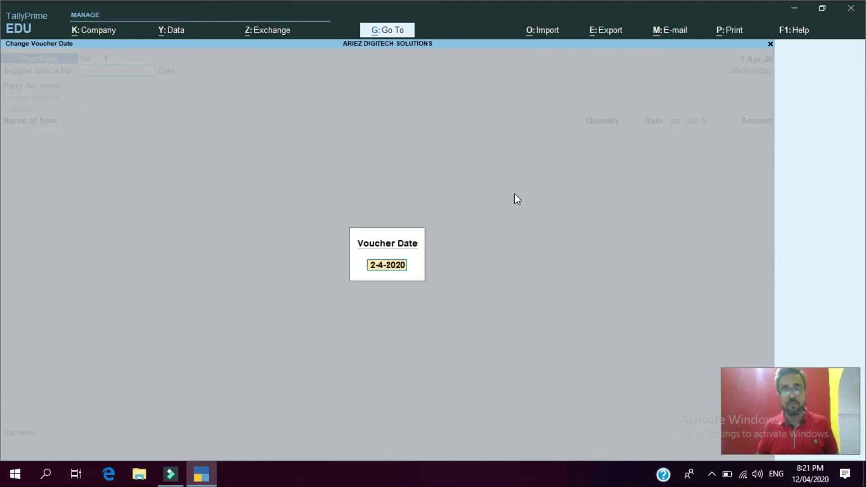
pyautogui.press('BackSpace')
pyautogui.press('Return')
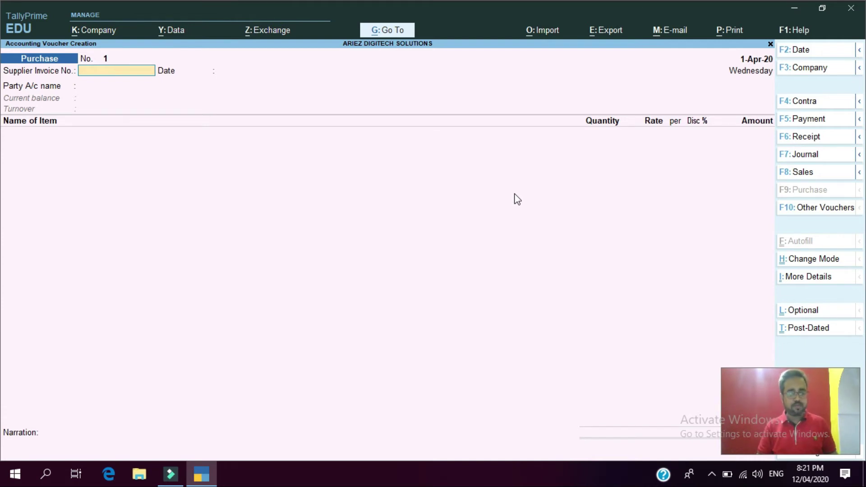
pyautogui.write('INV')
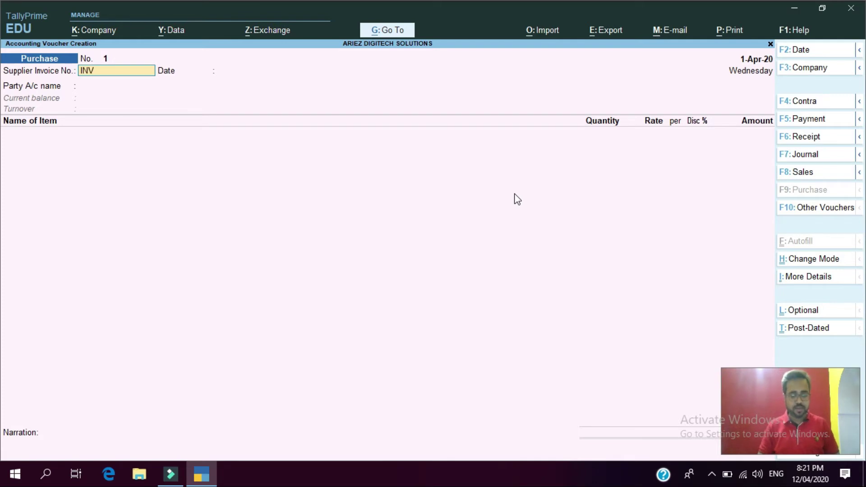
pyautogui.write('-101')
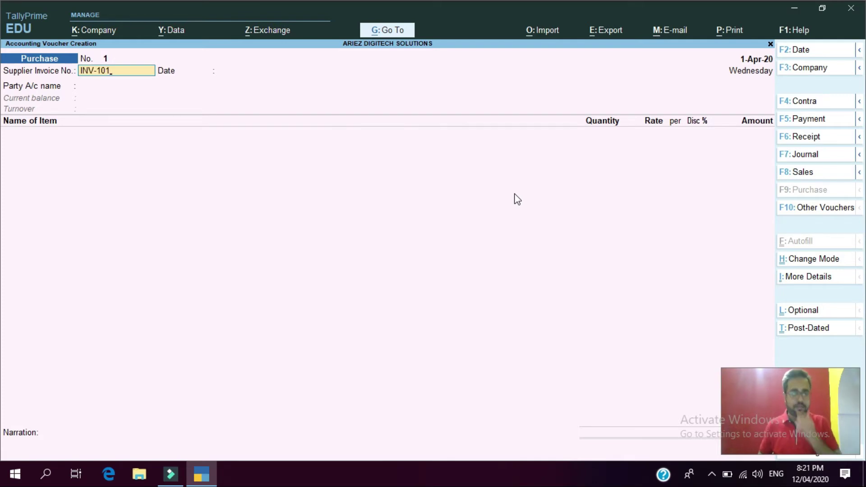
pyautogui.press('Return')
pyautogui.press('Return')
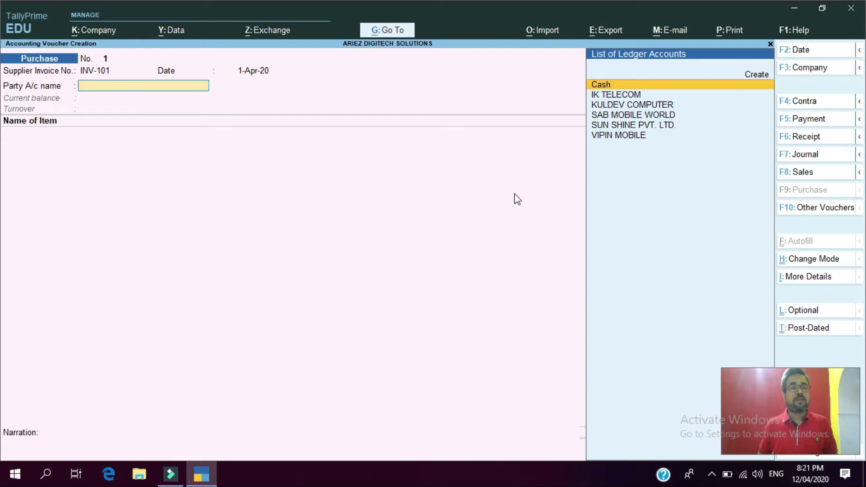
# - Choose SAB MOBILE WORLD as the party account and leave all of its receipt details blank
pyautogui.press('Down')
pyautogui.press('Down')
pyautogui.press('Down')
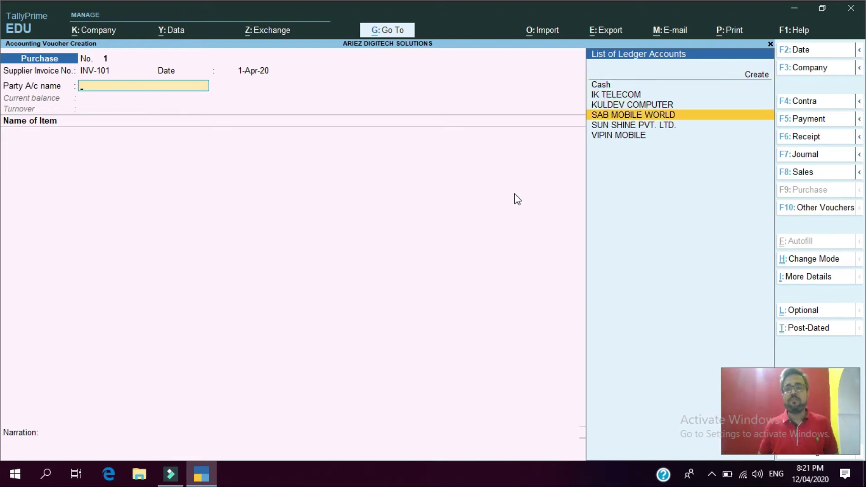
pyautogui.press('Return')
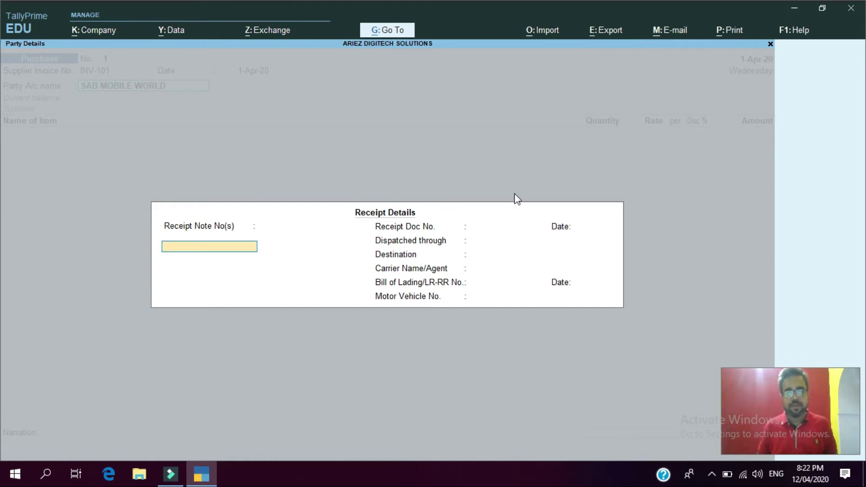
pyautogui.press('Return')
pyautogui.press('Return')
pyautogui.press('Return')
pyautogui.press('Return')
pyautogui.press('Return')
pyautogui.press('Return')
pyautogui.press('Return')
pyautogui.press('Return')
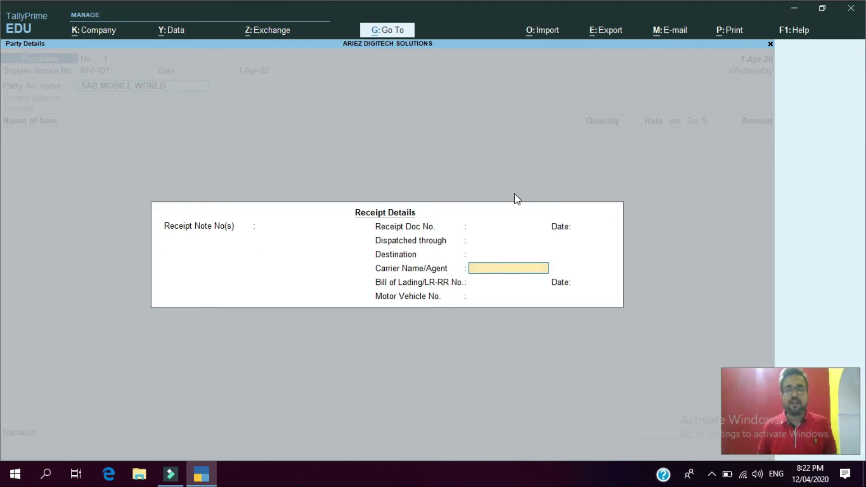
pyautogui.press('Return')
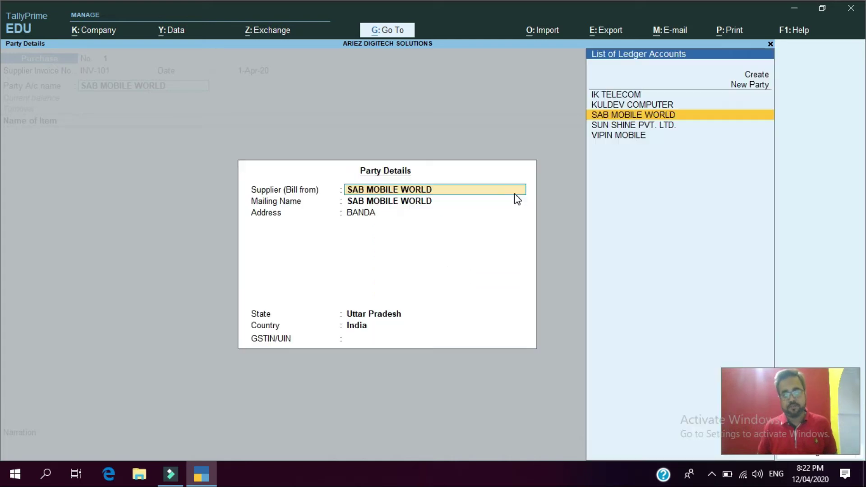
# - Accept the existing party details for the supplier SAB MOBILE WORLD
pyautogui.press('Return')
pyautogui.press('Return')
pyautogui.press('Return')
pyautogui.press('Return')
pyautogui.press('Return')
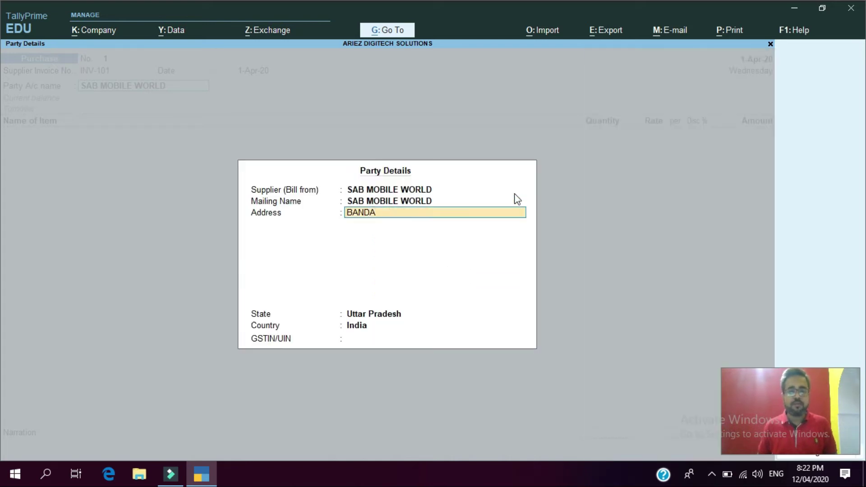
pyautogui.press('Return')
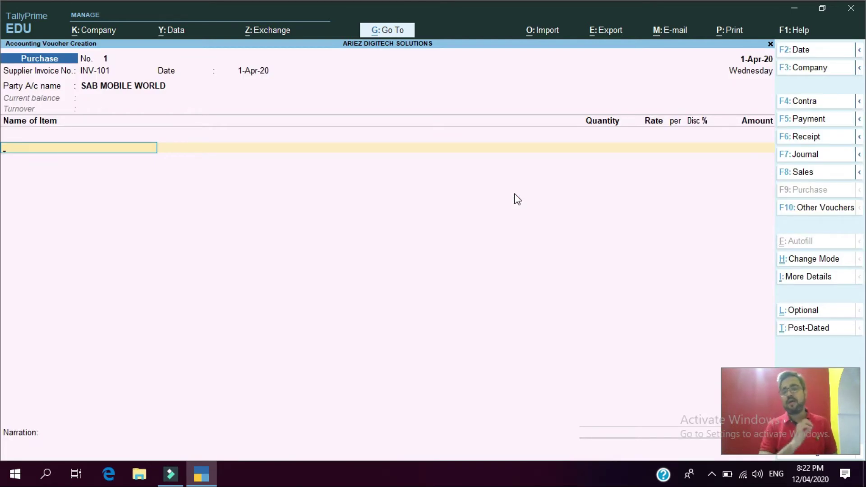
# - Add 10 PCS. of OPPO A5S (3-32GB) at a rate of 8,590 with a 2% discount and accept its accounting allocation
pyautogui.write('O')
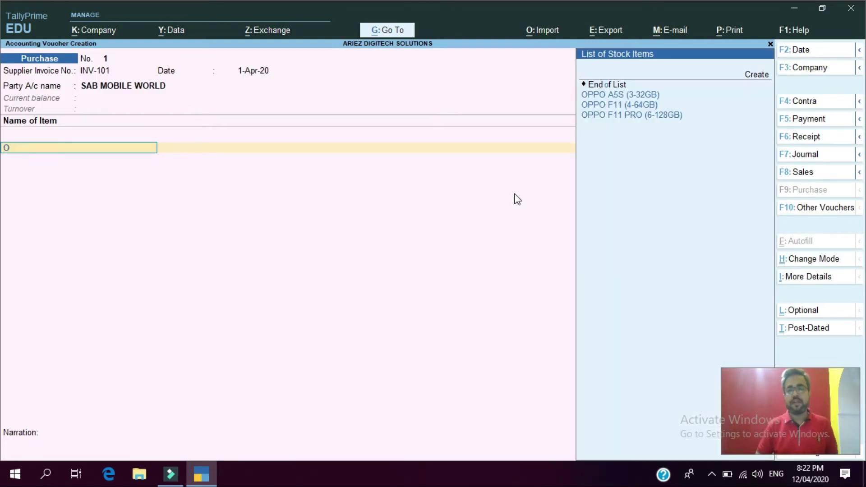
pyautogui.press('Return')
pyautogui.write('10')
pyautogui.press('Return')
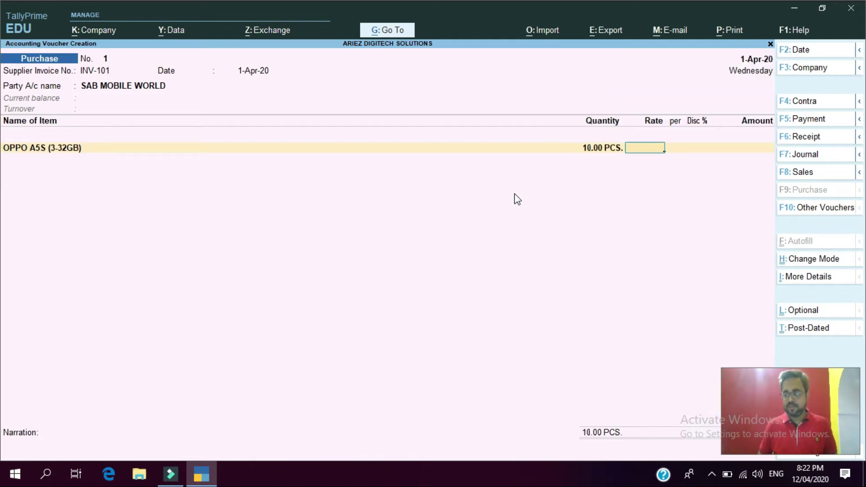
pyautogui.write('8590')
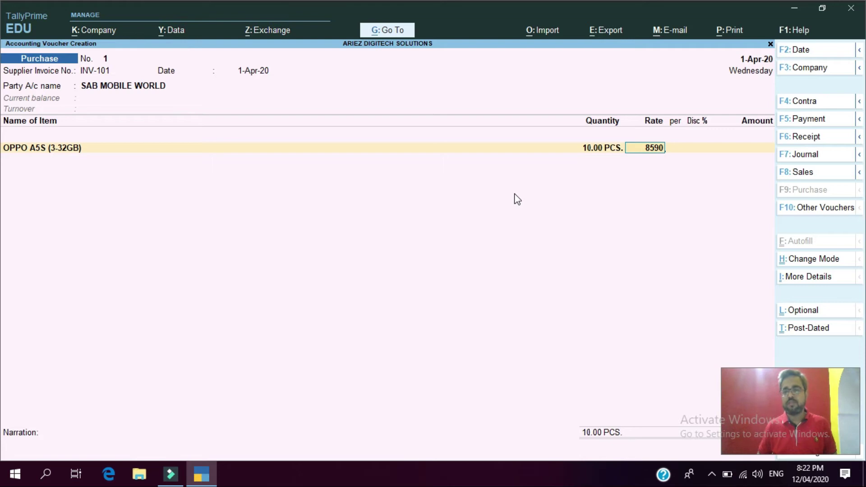
pyautogui.press('Return')
pyautogui.press('Return')
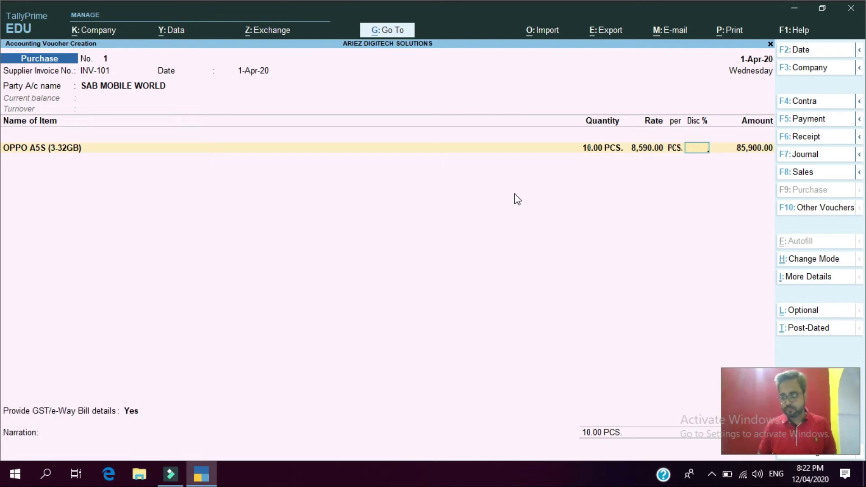
pyautogui.write('2')
pyautogui.press('Return')
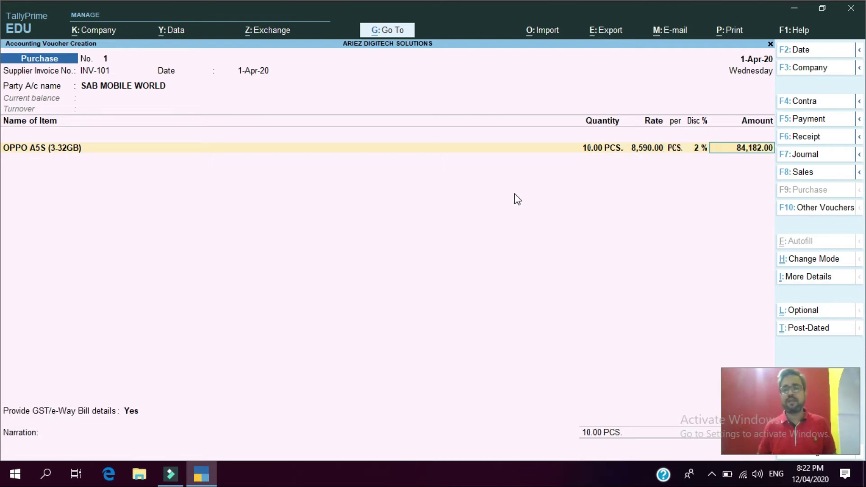
pyautogui.press('Return')
pyautogui.press('Return')
pyautogui.press('Return')
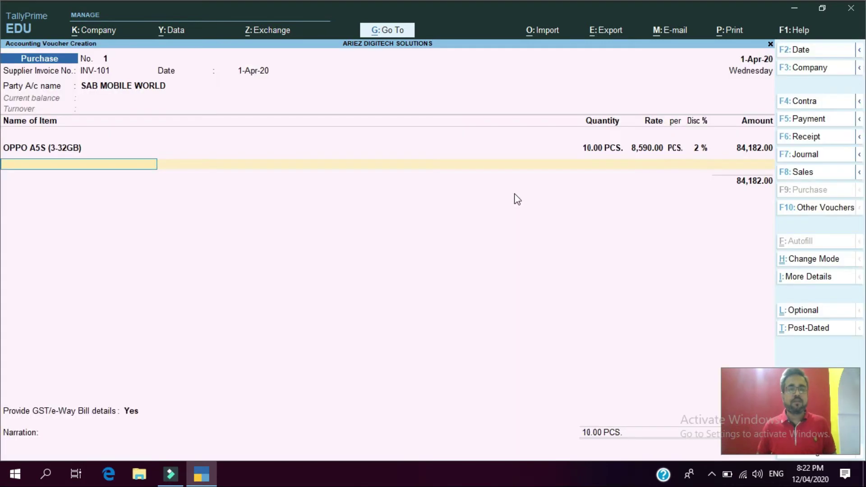
# - Add 10 PCS. of OPPO F11 (4-64GB) at a rate of 11,525 with a 2% discount and accept its accounting allocation
pyautogui.write('OP')
pyautogui.press('Down')
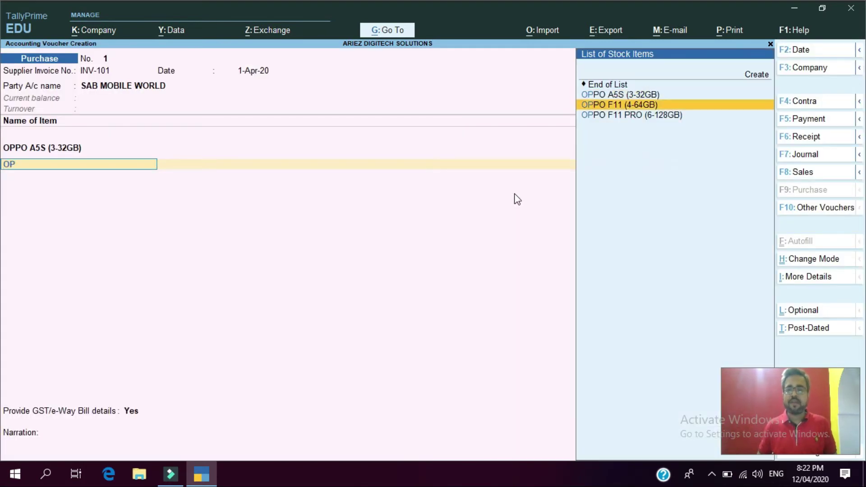
pyautogui.press('Return')
pyautogui.write('10')
pyautogui.press('Return')
pyautogui.write('11,525')
pyautogui.press('Return')
pyautogui.press('Return')
pyautogui.write('2')
pyautogui.press('Return')
pyautogui.press('Return')
pyautogui.press('Return')
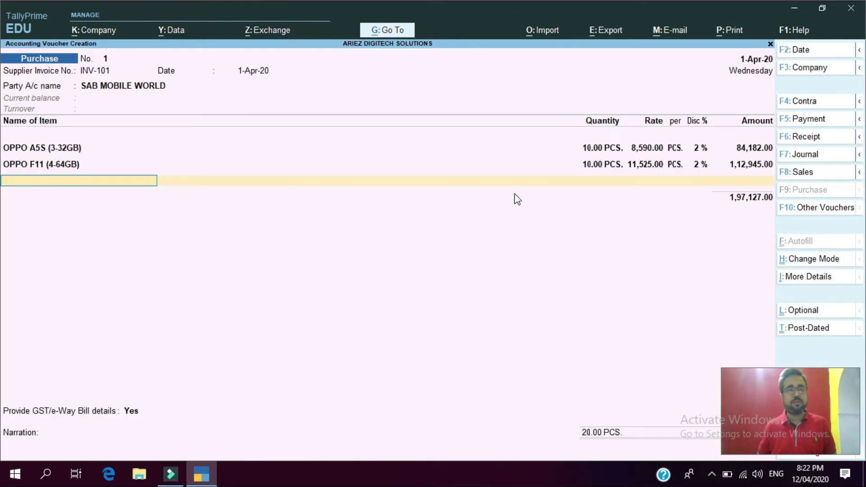
# - Add 10 PCS. of OPPO F11 PRO (6-128GB) at 15,660 with a 2% discount, allocate it to PURCHASE @ GST and finish the item list
pyautogui.write('OP')
pyautogui.press('Down')
pyautogui.press('Down')
pyautogui.press('Down')
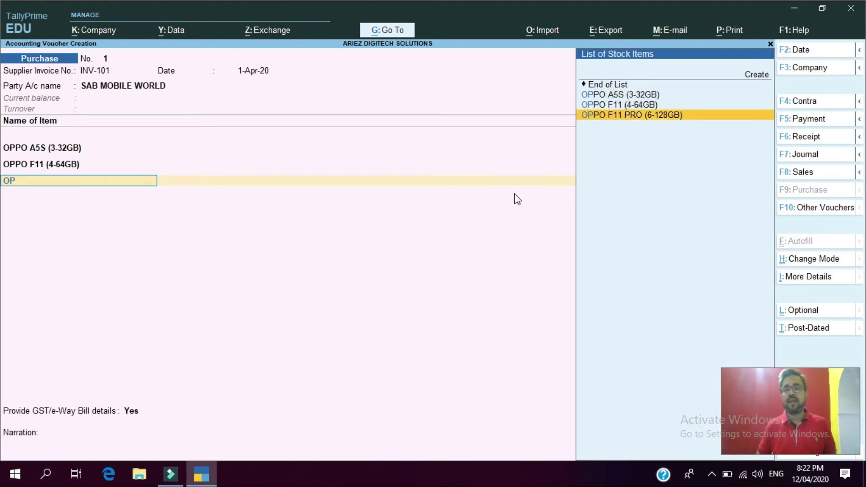
pyautogui.press('Return')
pyautogui.write('10')
pyautogui.press('Return')
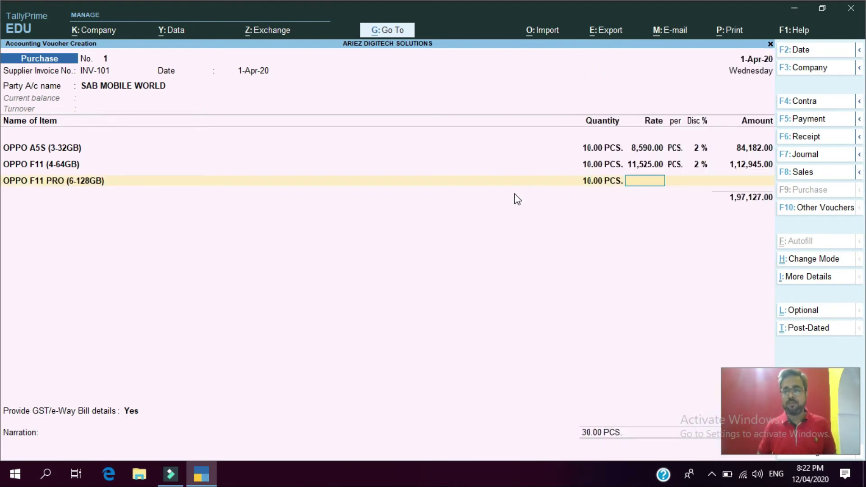
pyautogui.write('15')
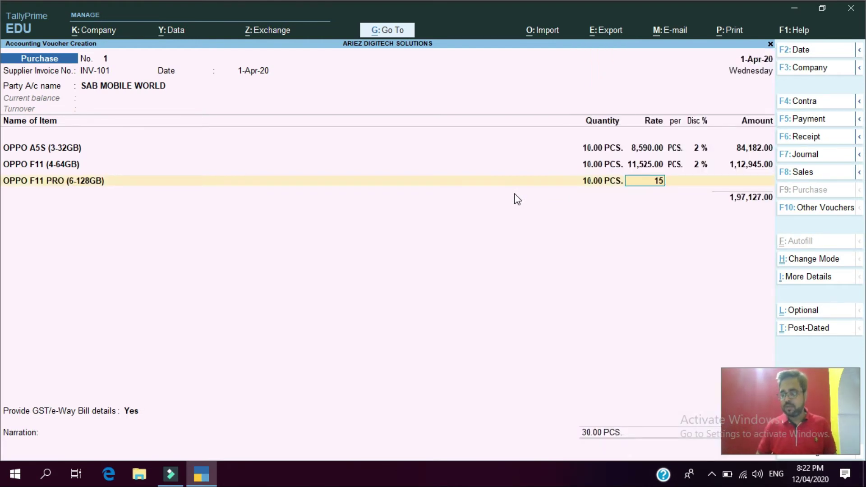
pyautogui.write(',660')
pyautogui.press('Return')
pyautogui.press('Return')
pyautogui.write('2')
pyautogui.press('Return')
pyautogui.press('Return')
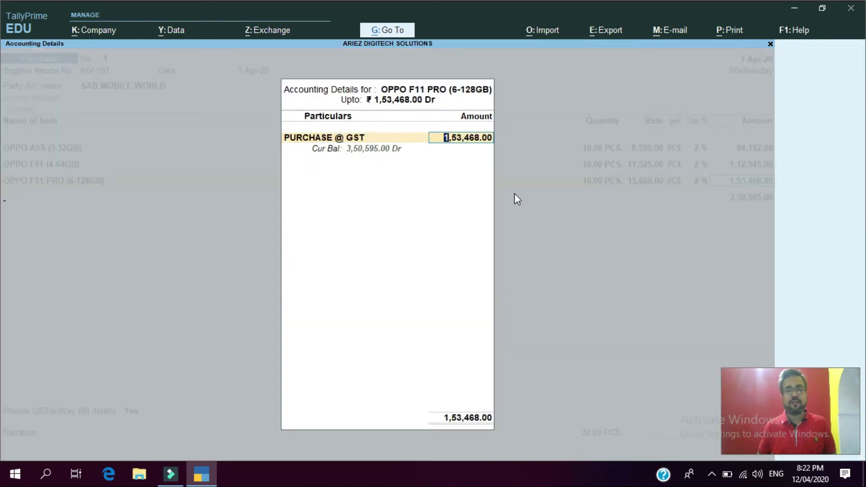
pyautogui.press('Return')
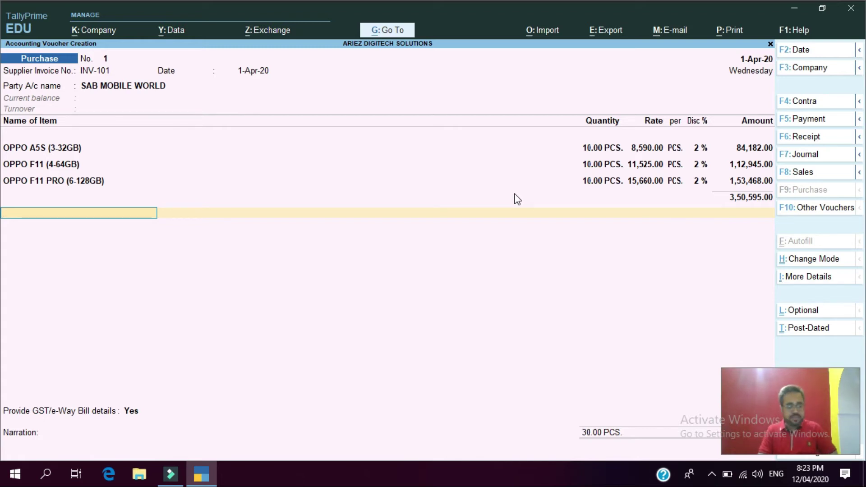
# - Add the CGST (CENTRAL TAX) and SGST (STATE TAX) ledgers below the items with their calculated amounts
pyautogui.write('cg')
pyautogui.press('Return')
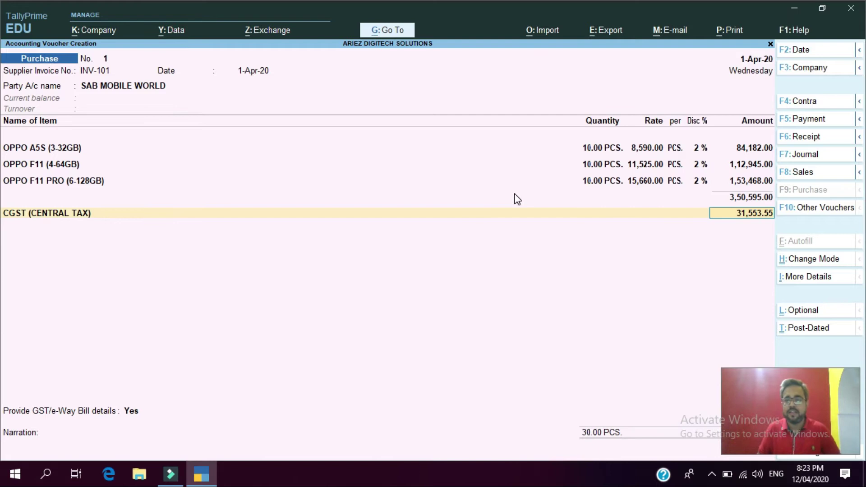
pyautogui.press('Return')
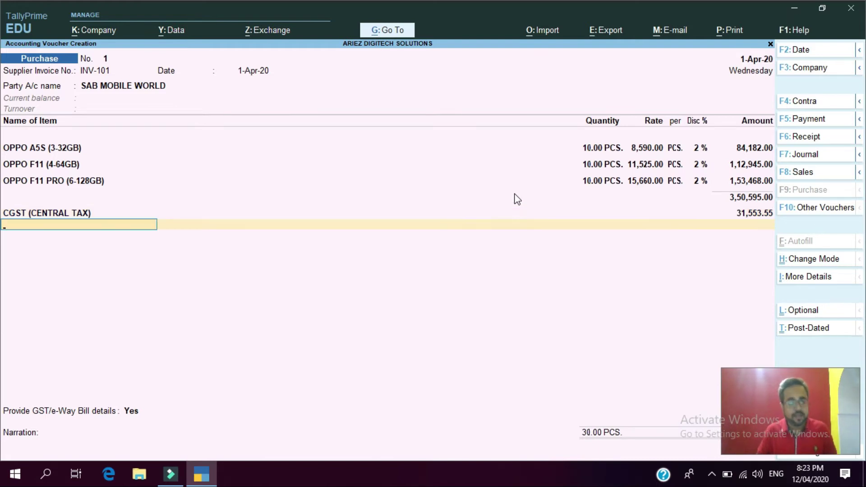
pyautogui.write('sg')
pyautogui.press('Return')
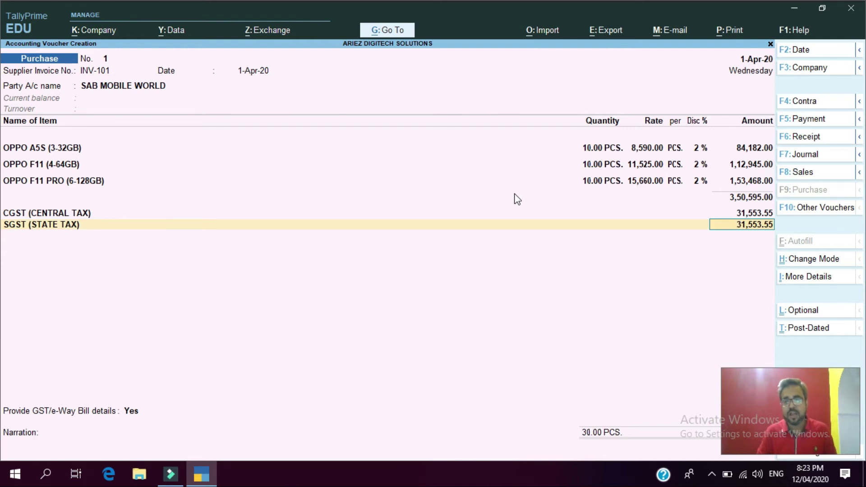
pyautogui.press('Return')
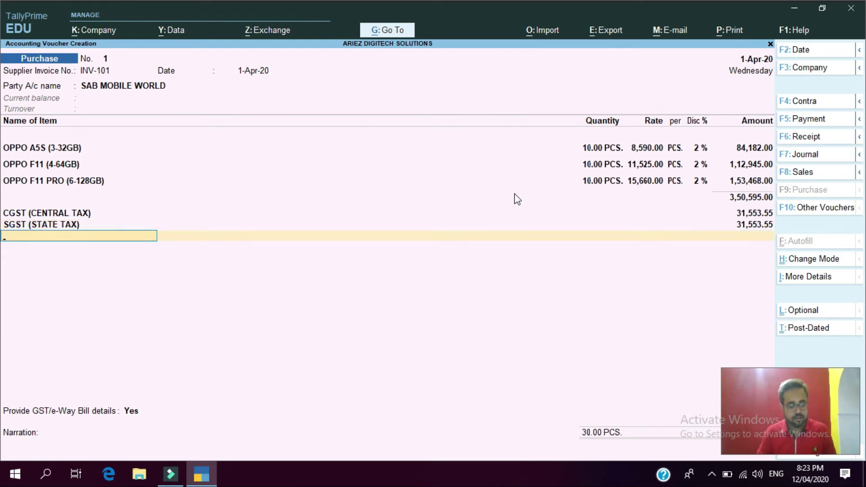
# - Add the ROUND UP (+/-) ledger with its calculated amount and save the purchase voucher
pyautogui.write('rou')
pyautogui.press('Return')
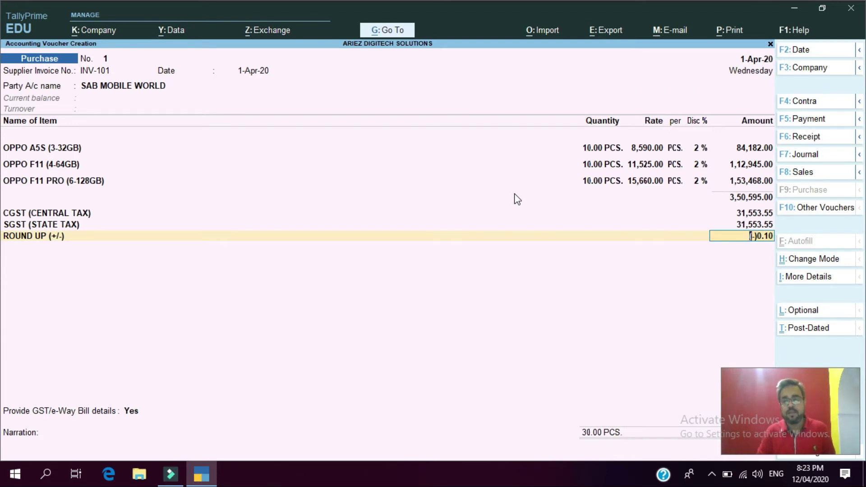
pyautogui.moveTo(775, 394); pyautogui.dragTo(761, 354)
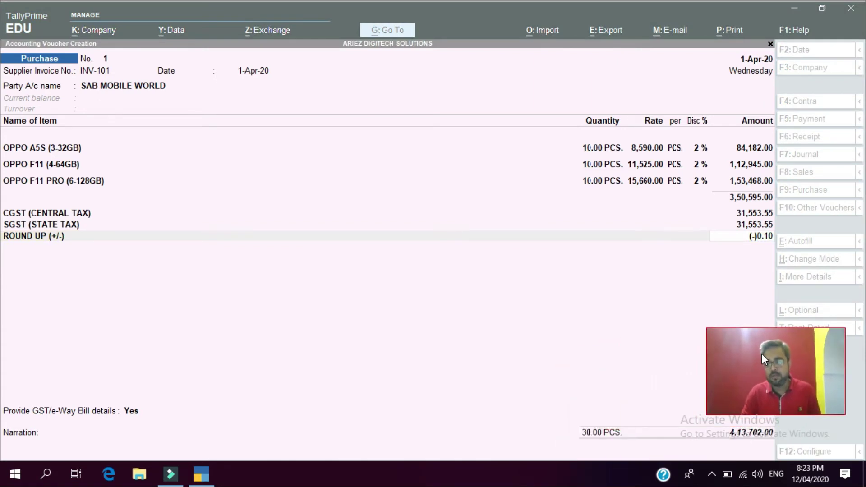
pyautogui.click(623, 321)
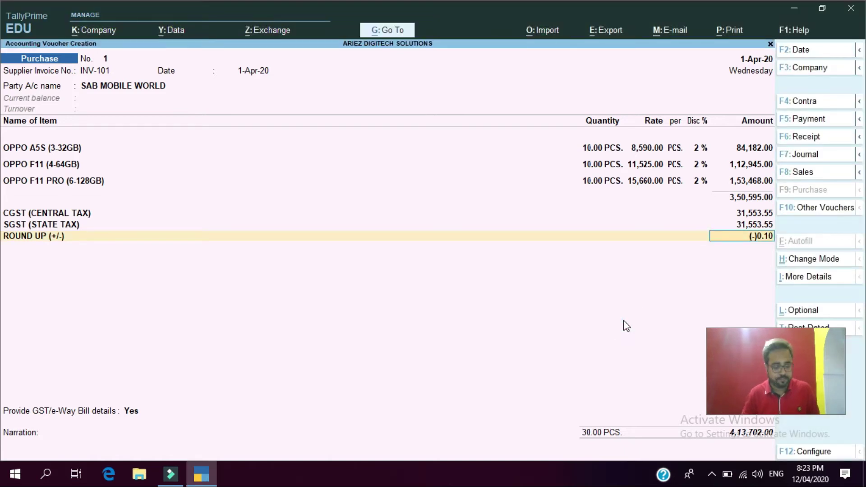
pyautogui.press('ctrl')
pyautogui.press('ctrl')
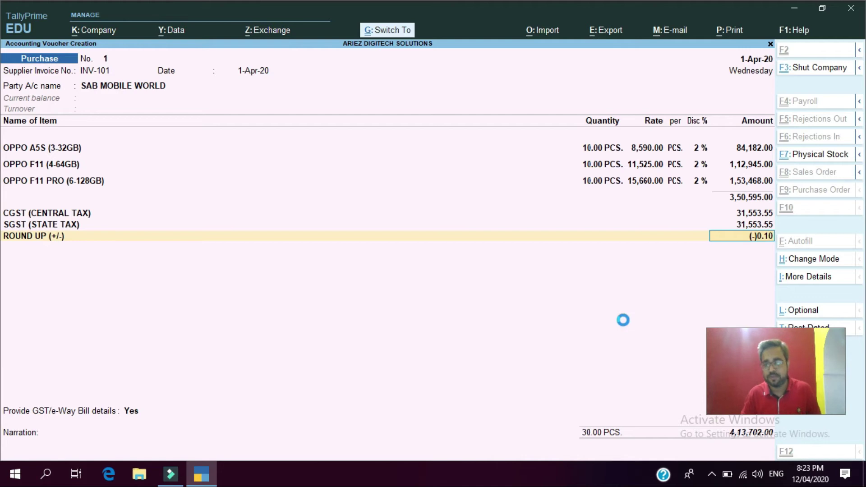
pyautogui.hotkey('ctrl', 'a')
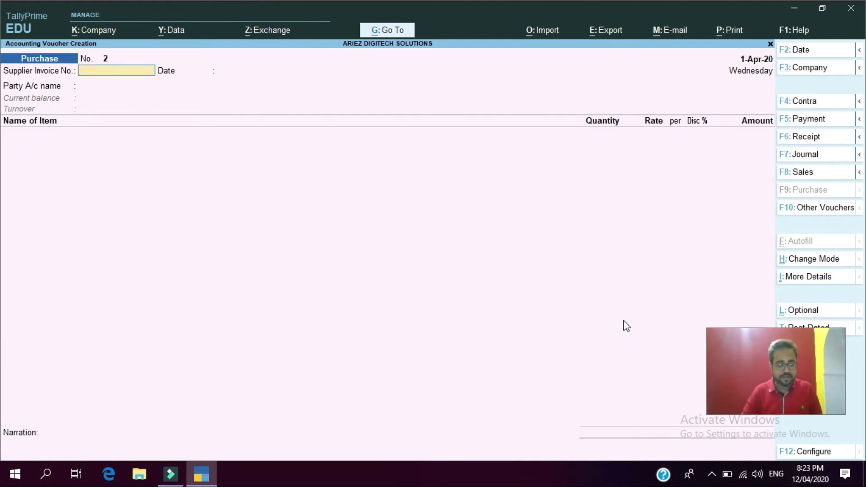
# - Enter supplier invoice number GST-5 on the second purchase voucher and accept 1-Apr-20 as its invoice date
pyautogui.write('GDST')
pyautogui.press('BackSpace')
pyautogui.press('BackSpace')
pyautogui.press('BackSpace')
pyautogui.write('ST-')
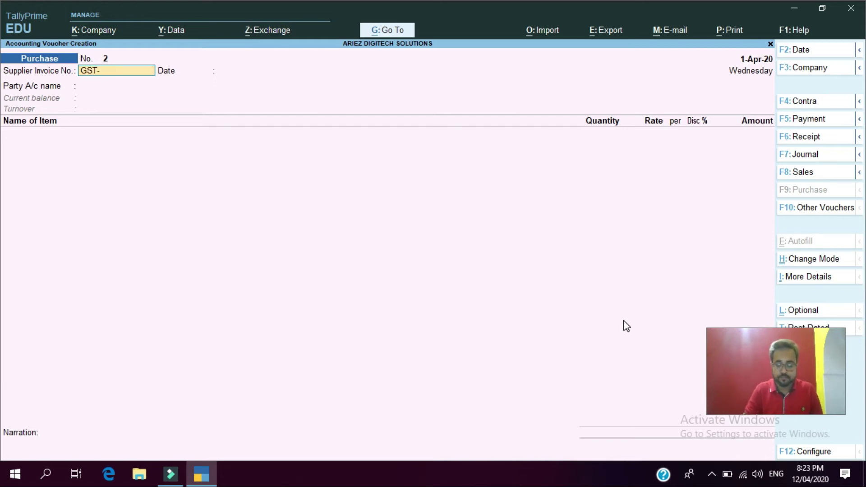
pyautogui.write('5')
pyautogui.press('Return')
pyautogui.press('Return')
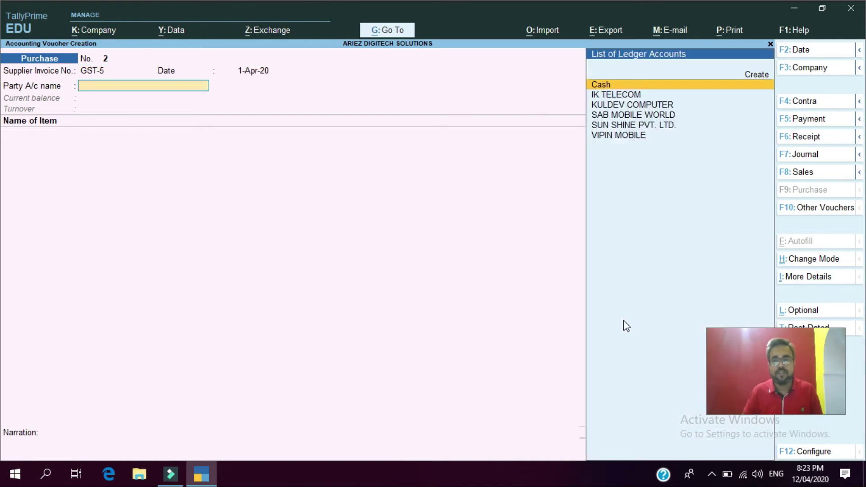
# - Set KULDEV COMPUTER as the purchase voucher's party account and accept its receipt and party details unchanged
pyautogui.press('Down')
pyautogui.press('Down')
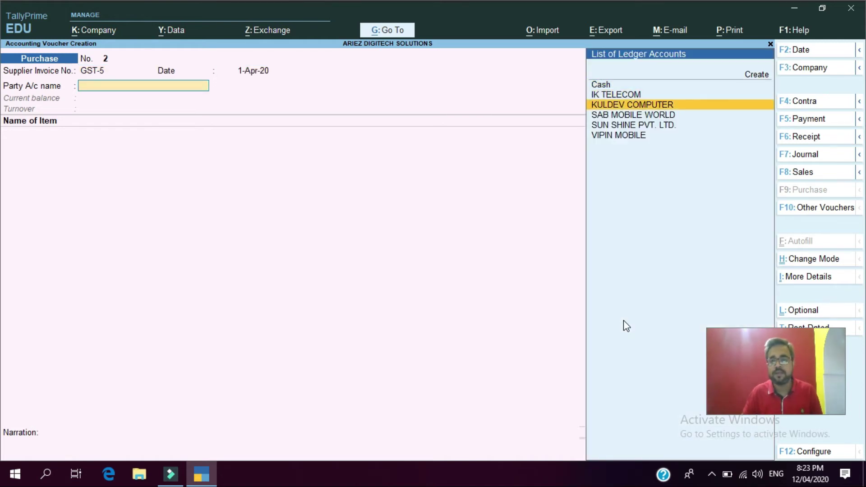
pyautogui.press('Return')
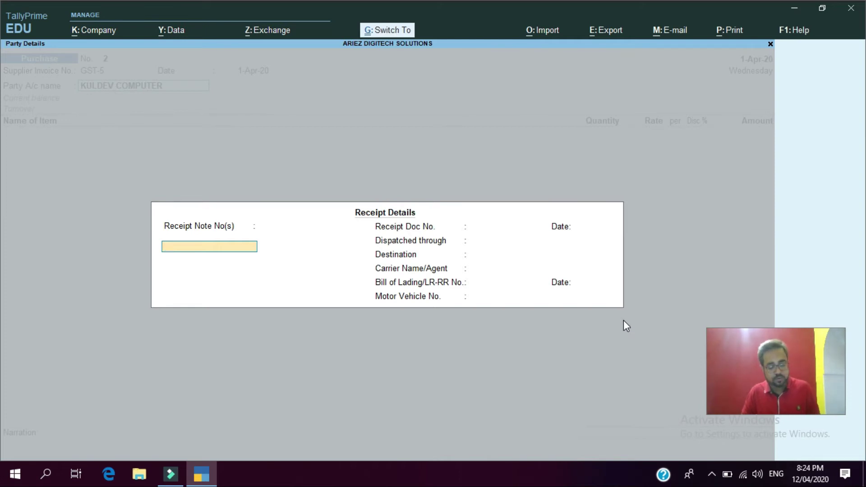
pyautogui.hotkey('ctrl', 'a')
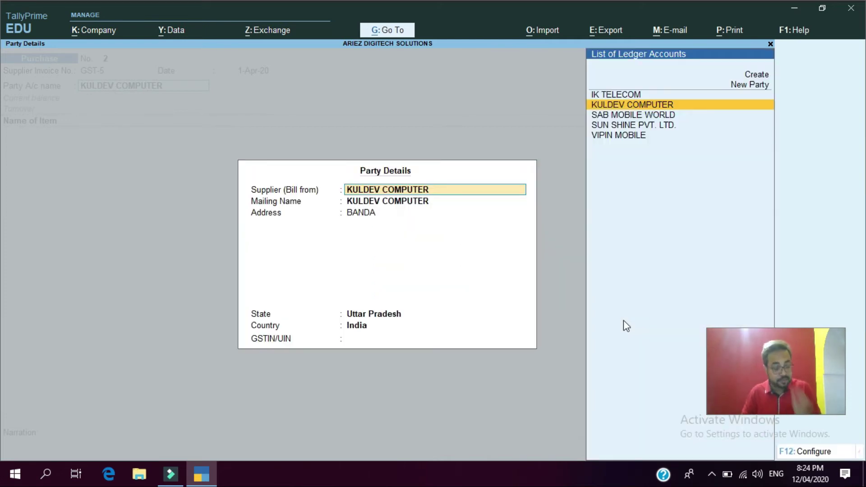
pyautogui.hotkey('ctrl', 'a')
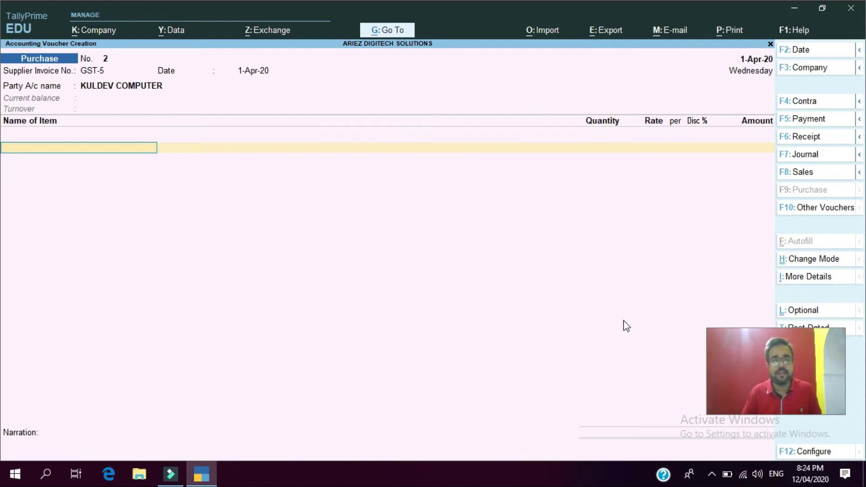
# - Add 5 PCS. of OPPO A5S (3-32GB) at 8,590 without a discount and allocate it to PURCHASE @ GST
pyautogui.write('op')
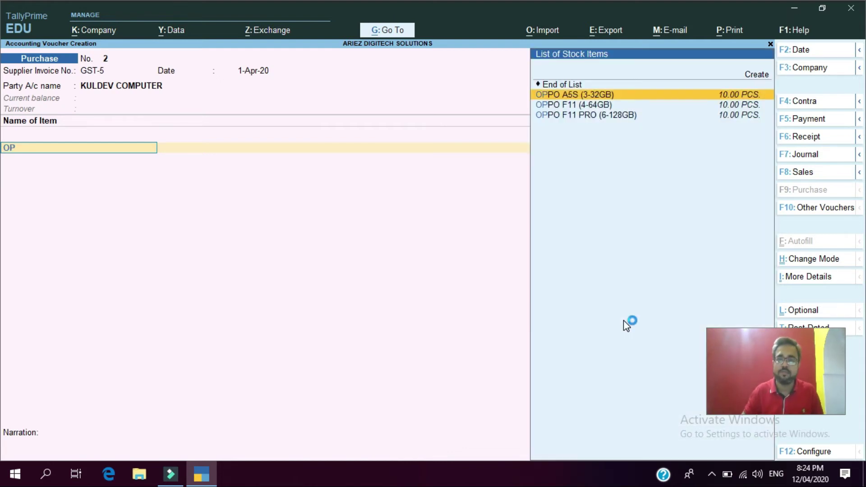
pyautogui.press('Return')
pyautogui.write('5')
pyautogui.press('Return')
pyautogui.press('Return')
pyautogui.press('Return')
pyautogui.press('Return')
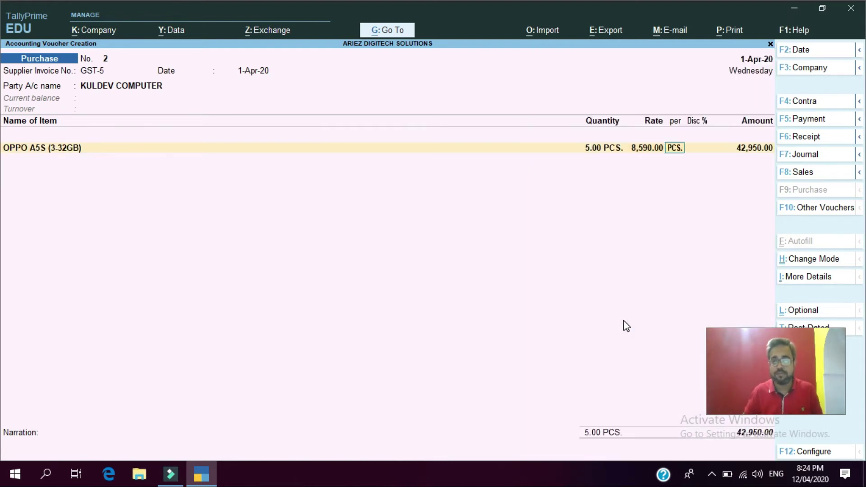
pyautogui.press('Return')
pyautogui.press('Return')
# - Add 5 PCS. of OPPO F11 (4-64GB) at 11,525 without a discount and accept its purchase ledger allocation
pyautogui.write('O')
pyautogui.press('Down')
pyautogui.press('Return')
pyautogui.write('5')
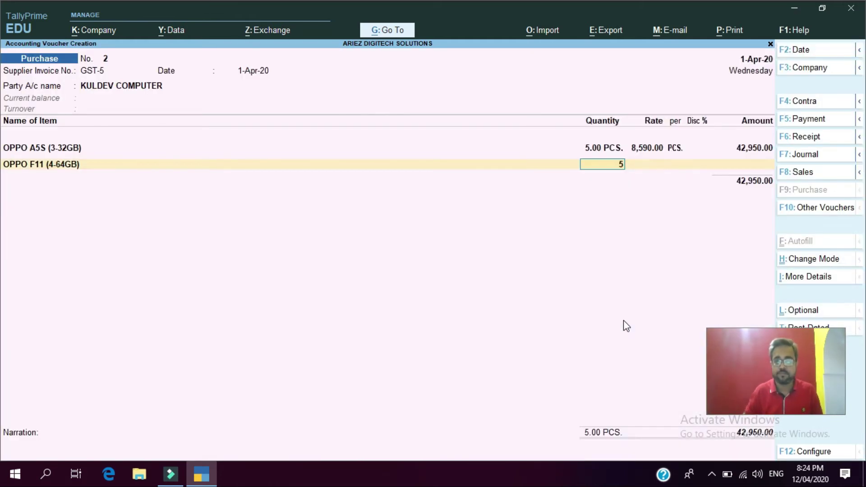
pyautogui.press('Return')
pyautogui.press('Return')
pyautogui.press('Return')
pyautogui.press('Return')
pyautogui.press('Return')
pyautogui.press('Return')
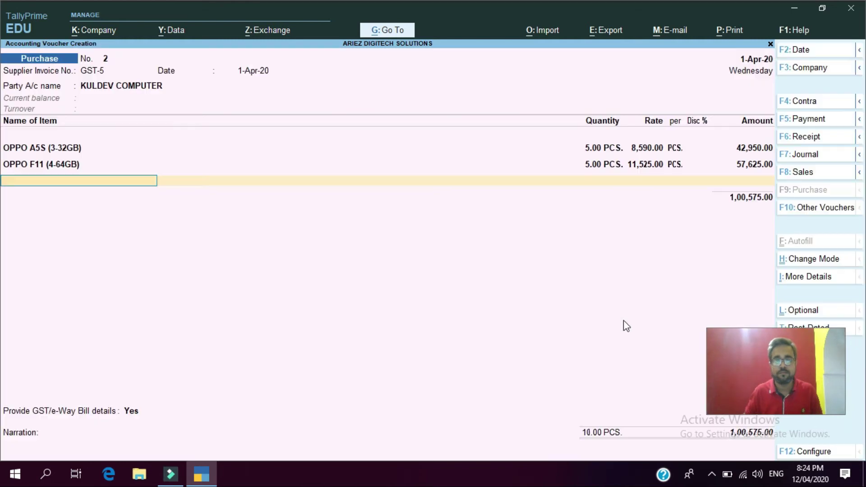
# - Add 5 PCS. of OPPO F11 PRO (6-128GB) at 15,660, allocate it to PURCHASE @ GST and finish the item list
pyautogui.write('OP')
pyautogui.press('Down')
pyautogui.press('Down')
pyautogui.press('Down')
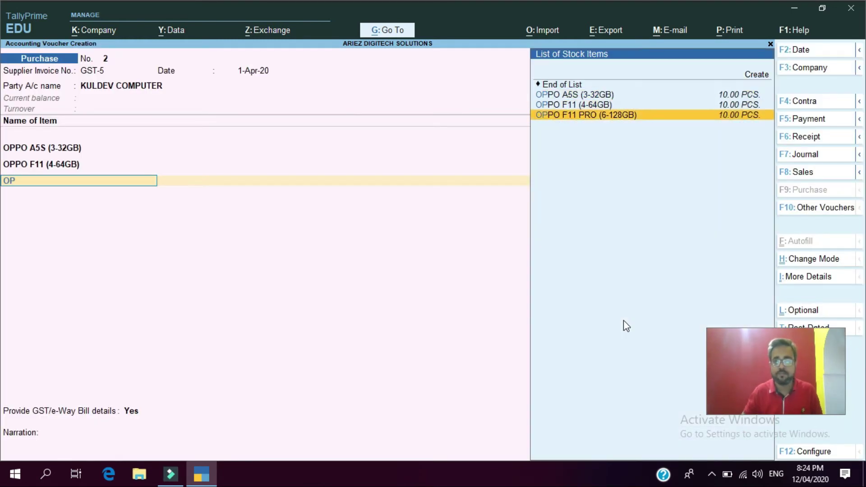
pyautogui.press('Return')
pyautogui.write('5')
pyautogui.press('Return')
pyautogui.press('Return')
pyautogui.press('Return')
pyautogui.press('Return')
pyautogui.press('Return')
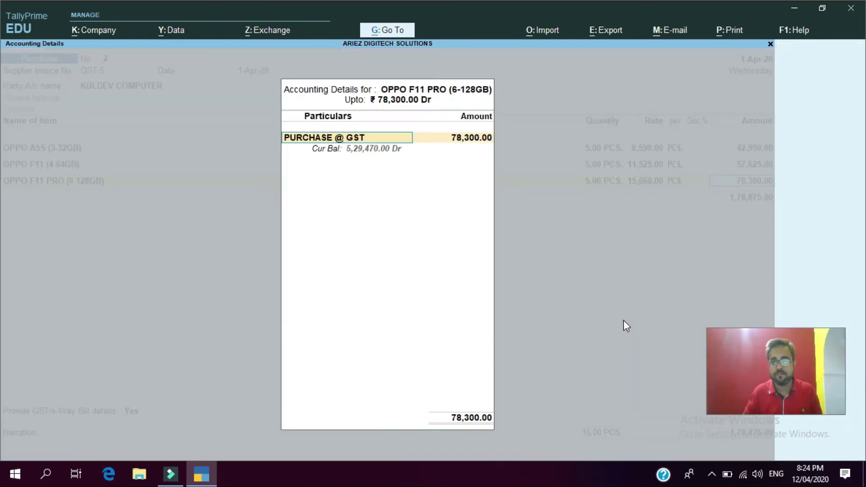
pyautogui.press('Return')
pyautogui.press('Return')
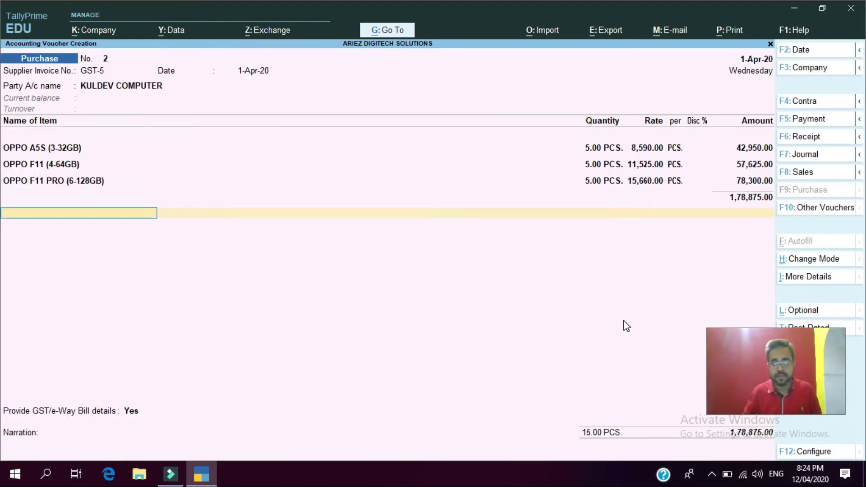
# - Add the CGST (CENTRAL TAX) and SGST (STATE TAX) ledgers with their calculated amounts to the KULDEV COMPUTER voucher
pyautogui.write('c')
pyautogui.press('Return')
pyautogui.press('Return')
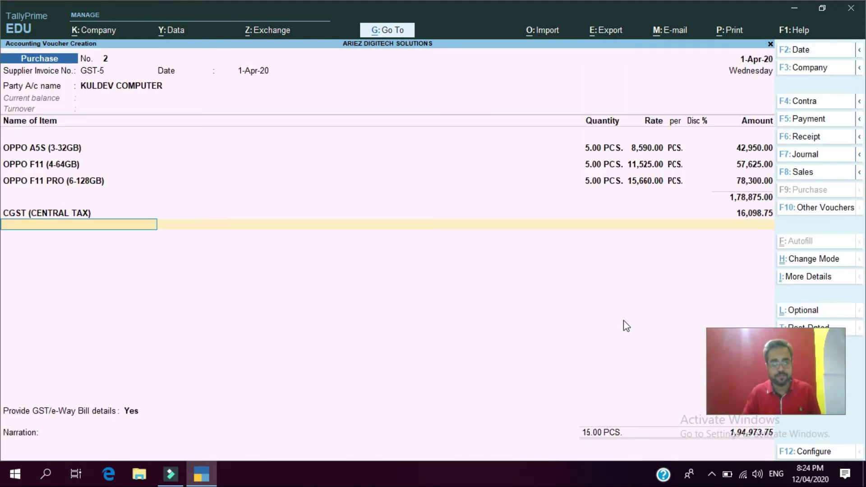
pyautogui.press('Return')
pyautogui.press('Return')
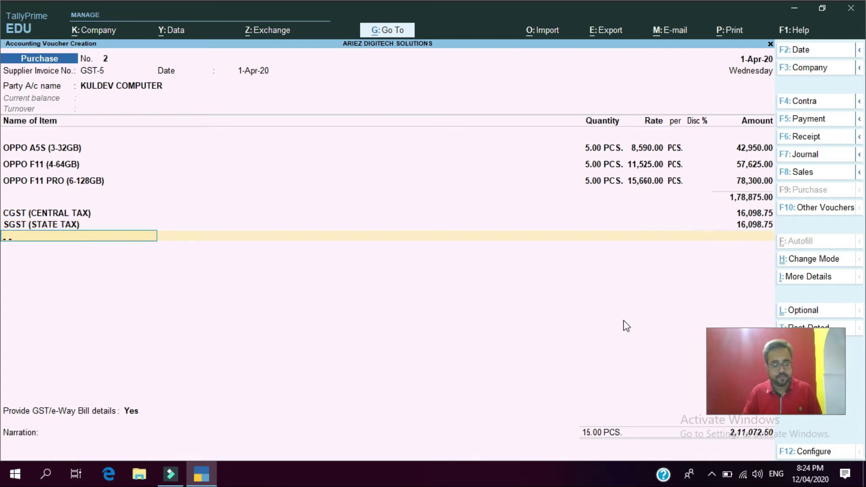
# - Add the ROUND UP (+/-) ledger with its calculated amount and save the KULDEV COMPUTER purchase voucher
pyautogui.press('Return')
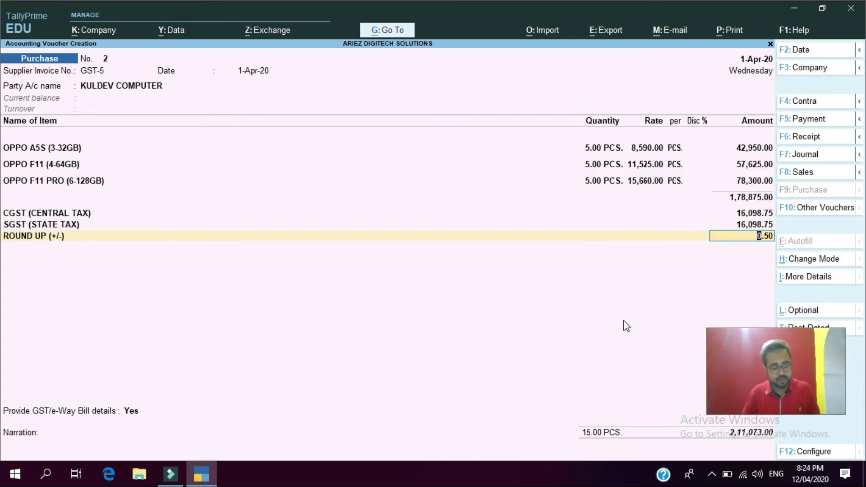
pyautogui.press('ctrl')
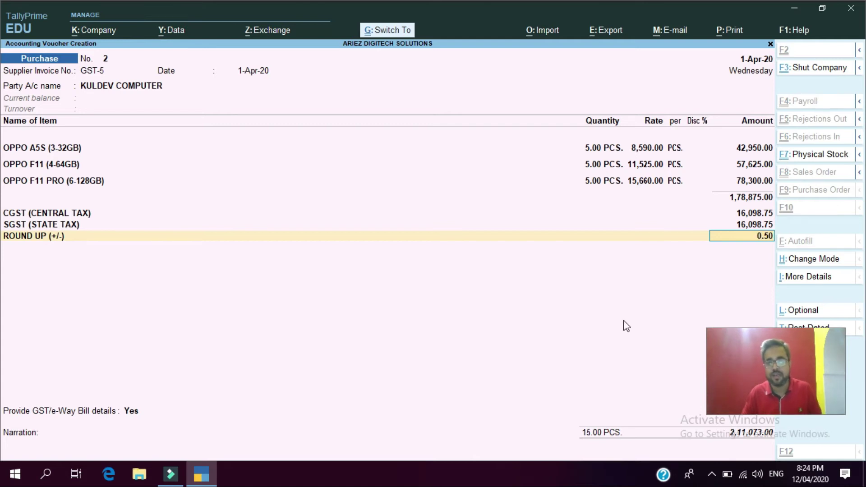
pyautogui.hotkey('ctrl', 'a')
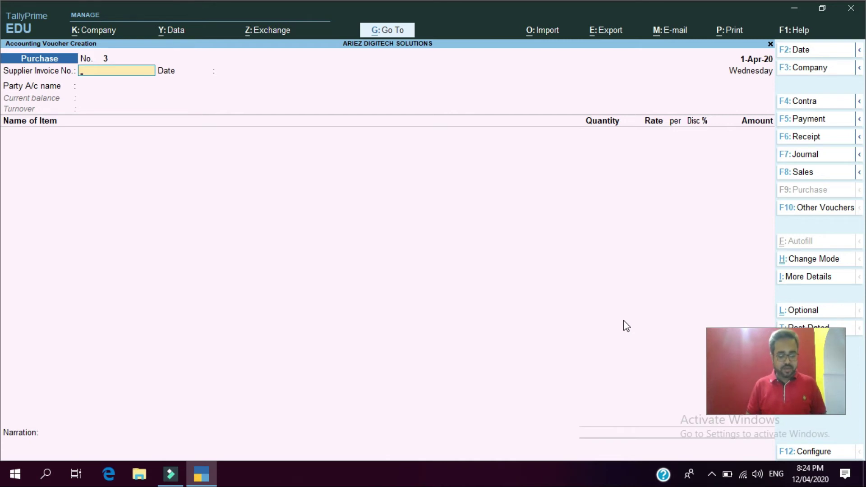
# - Enter supplier invoice number DHL-101 on the third purchase voucher and accept 1-Apr-20 as its invoice date
pyautogui.write('D')
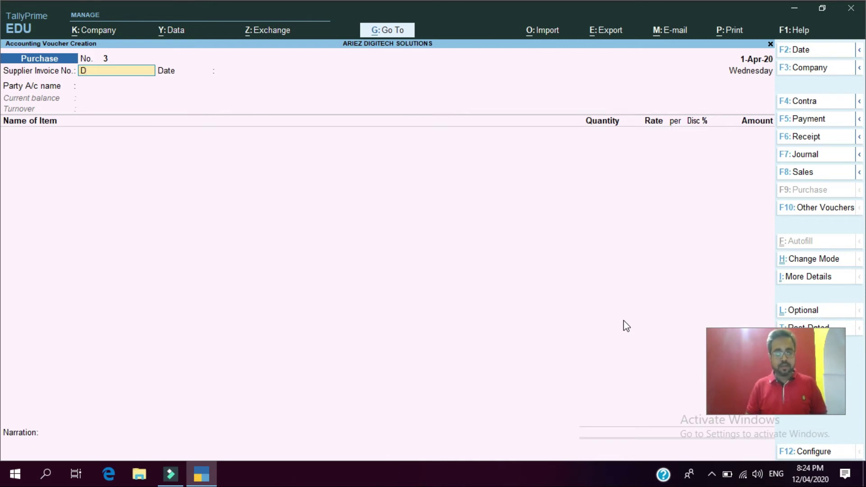
pyautogui.write('HL')
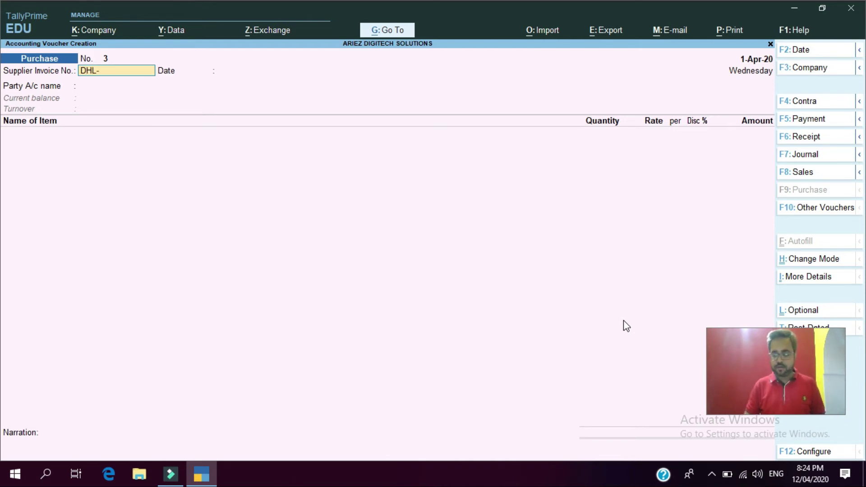
pyautogui.write('-101')
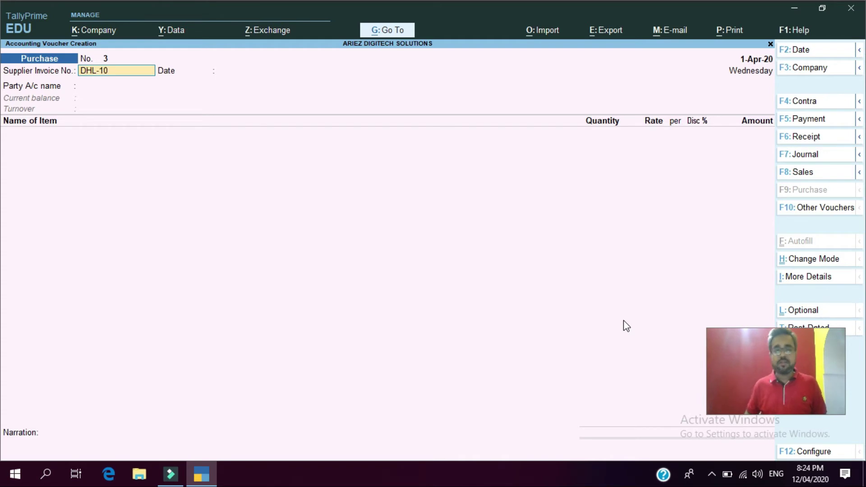
pyautogui.press('Return')
pyautogui.press('Return')
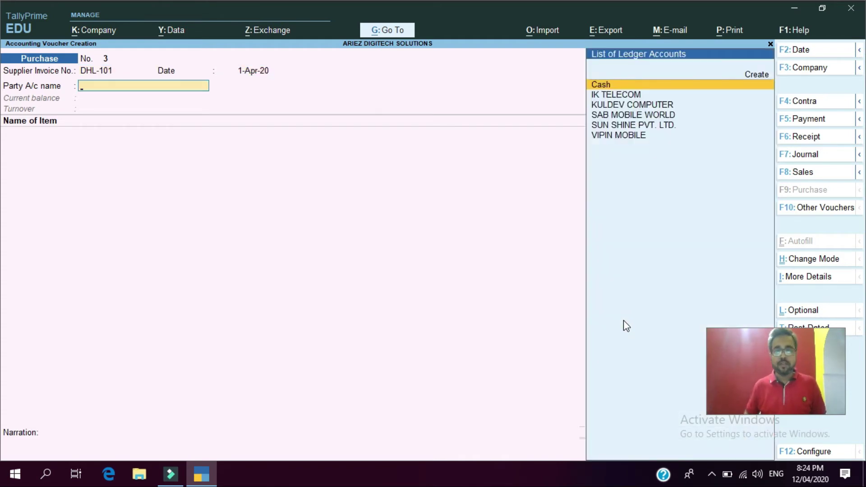
# - Set SUN SHINE PVT. LTD. as the voucher's party account and accept its receipt and party details unchanged
pyautogui.press('Down')
pyautogui.press('Down')
pyautogui.press('Down')
pyautogui.press('Down')
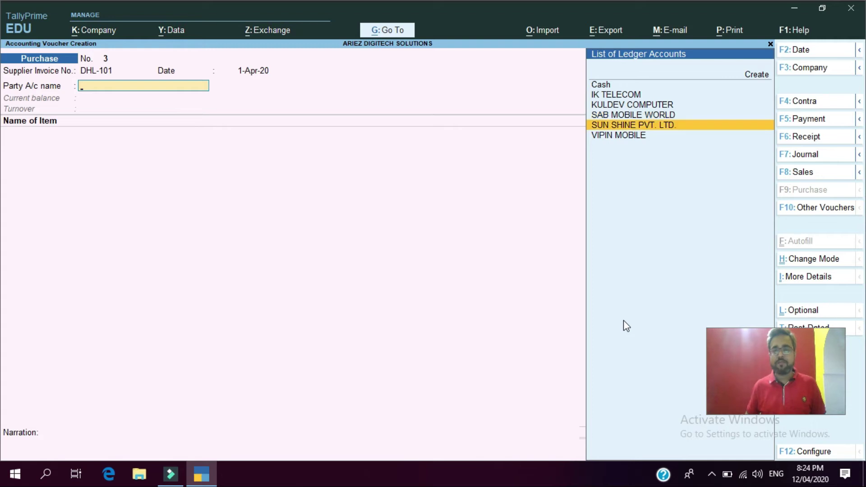
pyautogui.press('Return')
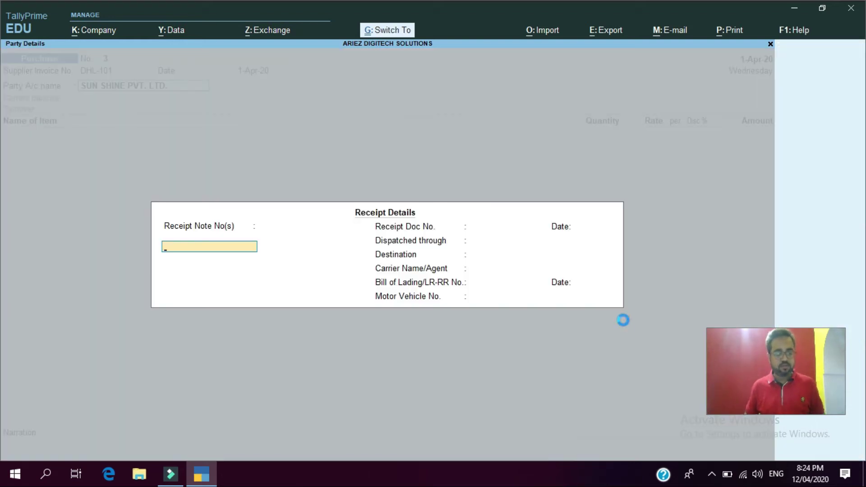
pyautogui.hotkey('ctrl', 'a')
pyautogui.hotkey('ctrl', 'a')
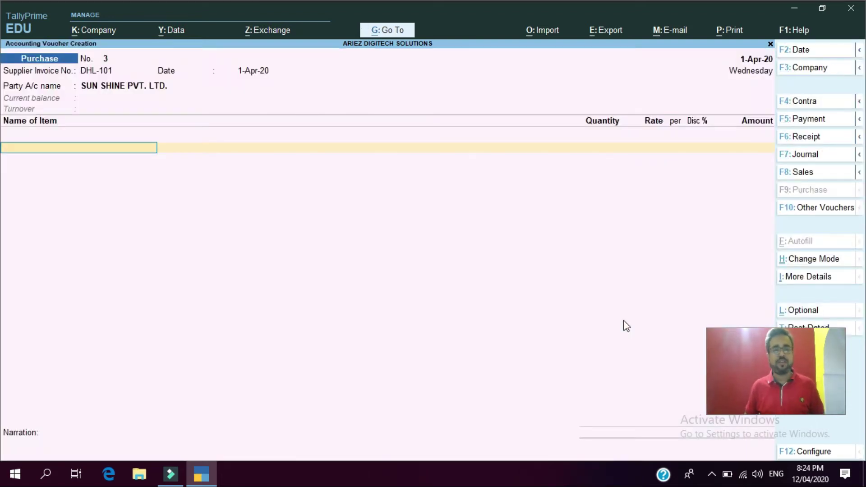
# - Add 5 PCS. of OPPO A5S (3-32GB) at 8,590 to the SUN SHINE PVT. LTD. voucher, allocated to PURCHASE @ GST
pyautogui.write('OP')
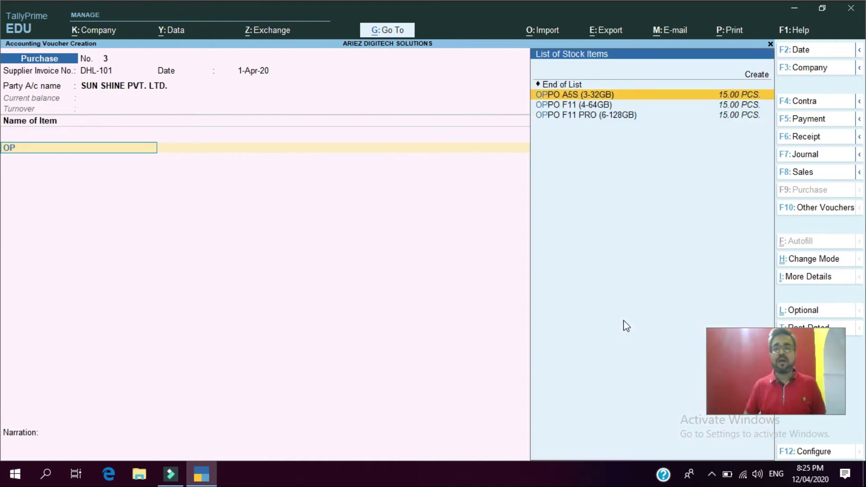
pyautogui.press('Return')
pyautogui.write('5')
pyautogui.press('Return')
pyautogui.press('Return')
pyautogui.press('Return')
pyautogui.press('Return')
pyautogui.press('Return')
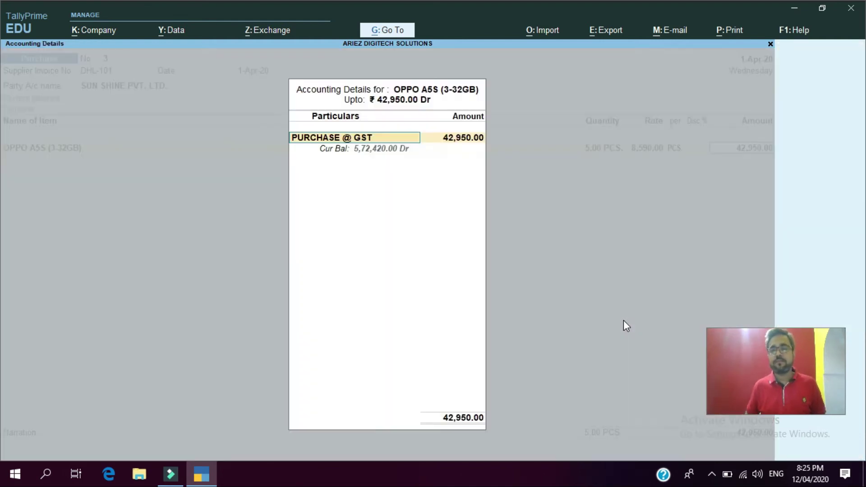
pyautogui.press('Return')
# - Add 5 PCS. of OPPO F11 (4-64GB) at 11,525 to the SUN SHINE PVT. LTD. voucher and accept its purchase ledger allocation
pyautogui.write('O')
pyautogui.press('Down')
pyautogui.press('Return')
pyautogui.write('5')
pyautogui.press('Return')
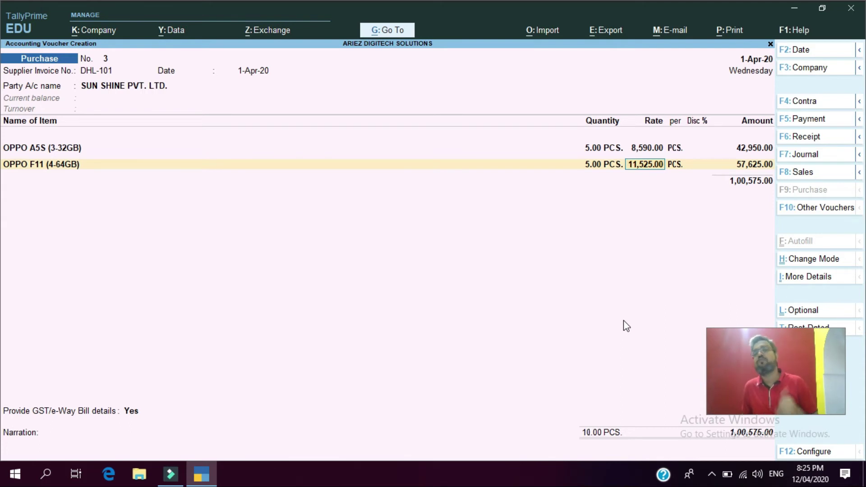
pyautogui.press('Return')
pyautogui.press('Return')
pyautogui.press('Return')
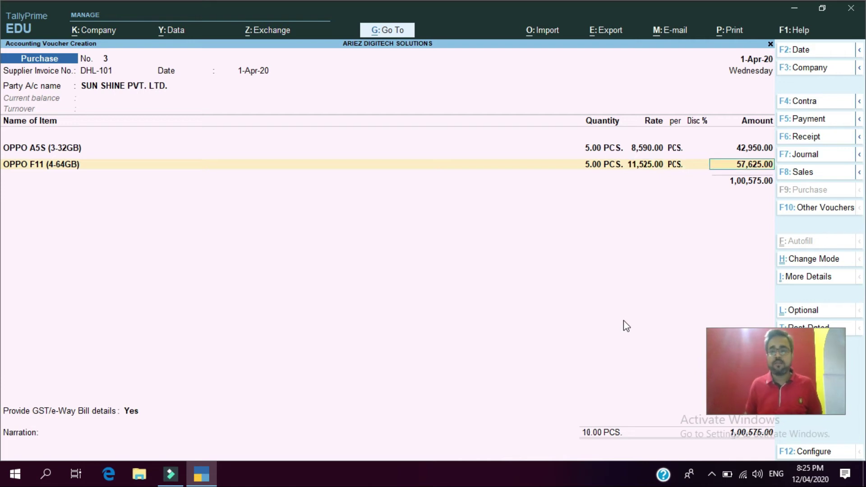
pyautogui.press('Return')
pyautogui.press('Return')
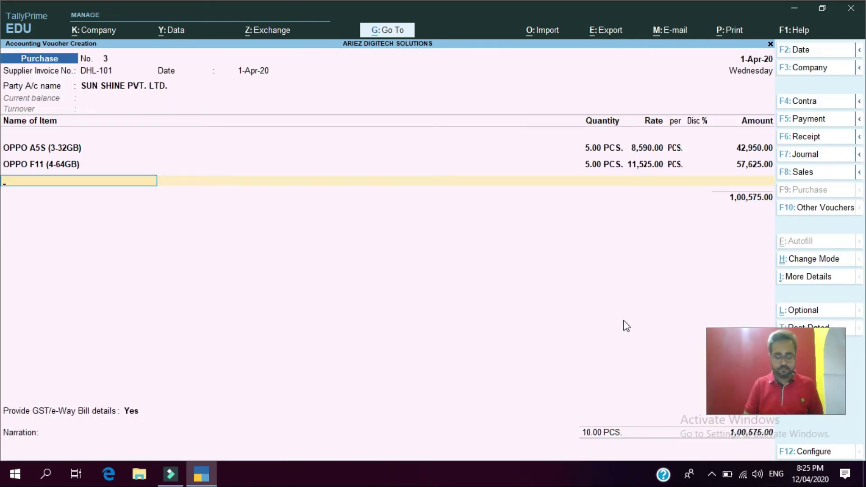
# - Add 5 PCS. of OPPO F11 PRO (6-128GB) at 15,660 to the SUN SHINE PVT. LTD. voucher and finish the item list
pyautogui.write('OP')
pyautogui.press('Down')
pyautogui.press('Down')
pyautogui.press('Return')
pyautogui.write('5')
pyautogui.press('Return')
pyautogui.press('Return')
pyautogui.press('Return')
pyautogui.press('Return')
pyautogui.press('Return')
pyautogui.press('Return')
pyautogui.press('Return')
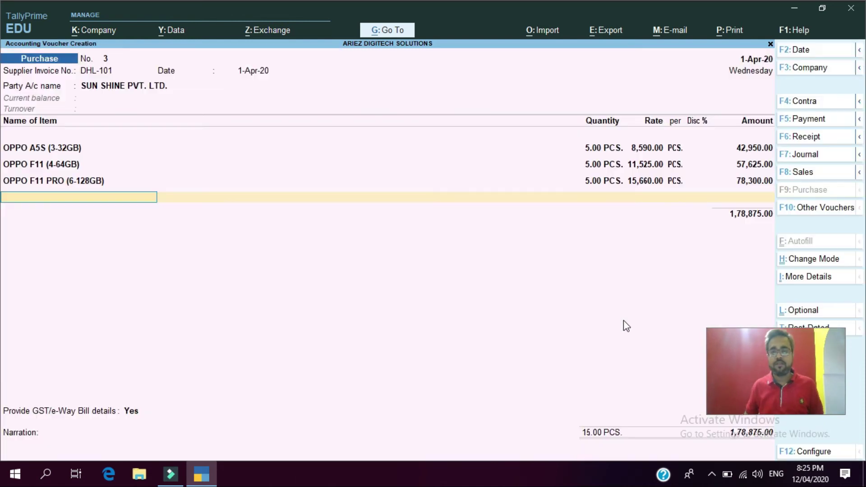
pyautogui.press('Return')
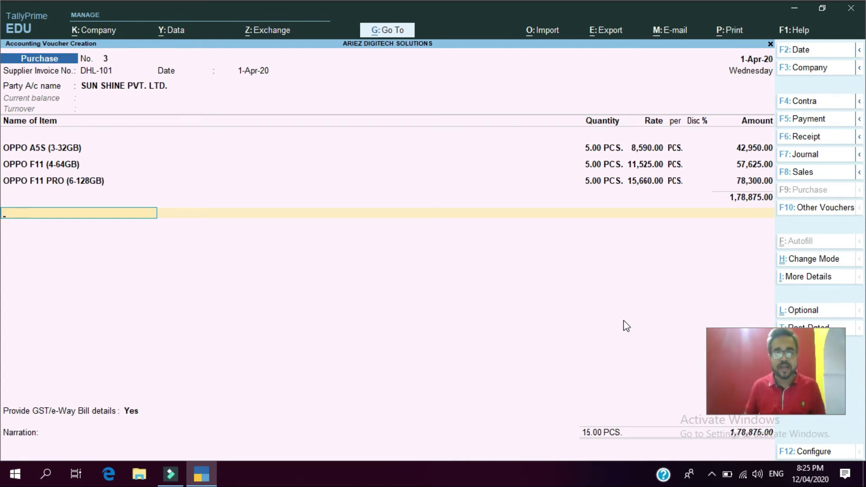
# - Add the IGST (INTER STATE) ledger with its calculated amount below the items
pyautogui.write('i')
pyautogui.press('Return')
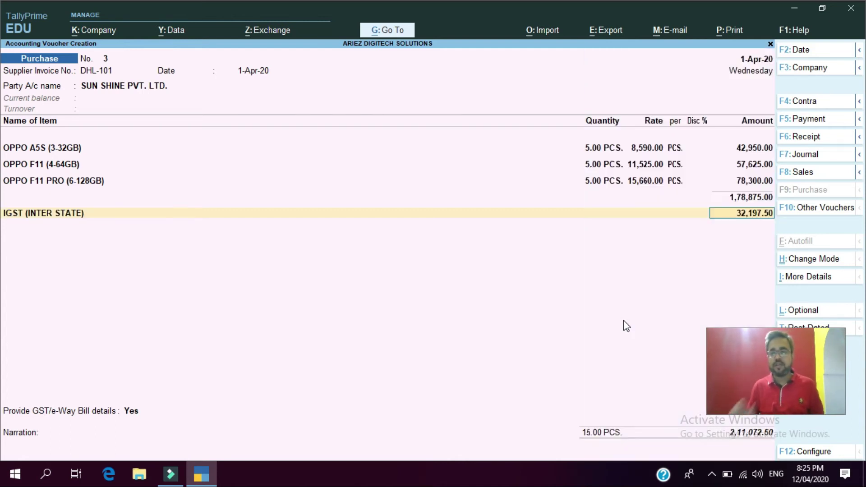
pyautogui.press('Return')
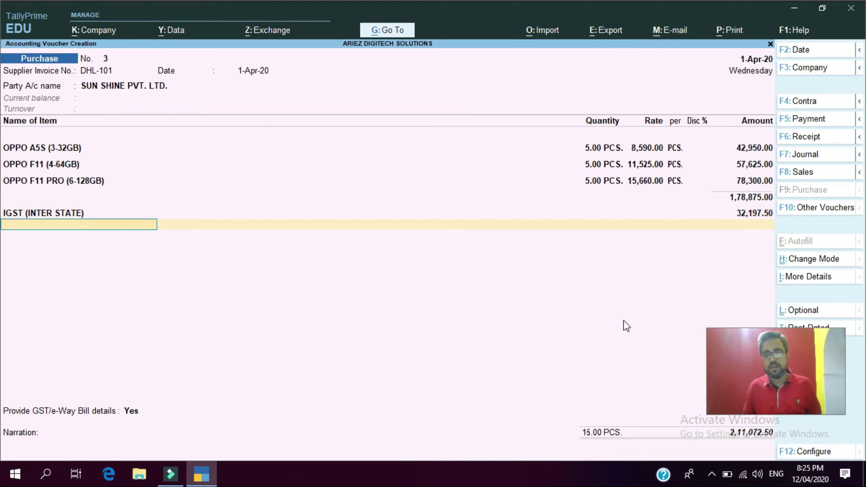
# - Add the ROUND UP (+/-) ledger with its calculated amount and save the SUN SHINE PVT. LTD. purchase voucher
pyautogui.write('r')
pyautogui.press('Return')
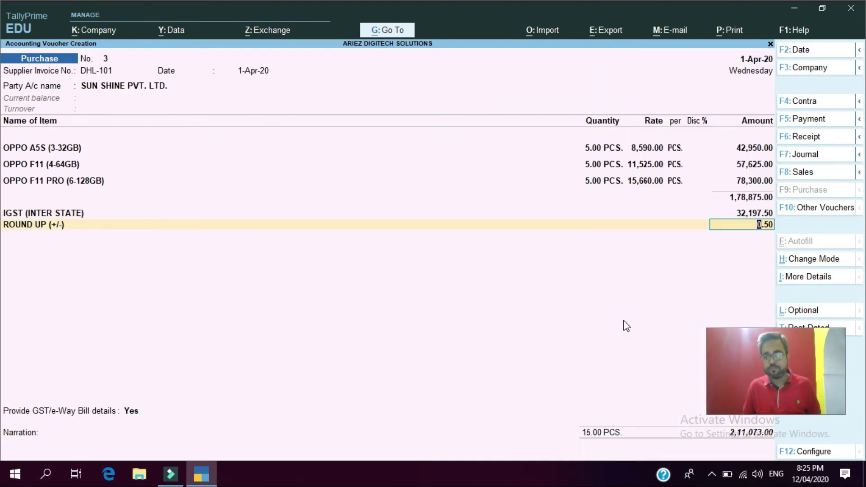
pyautogui.press('ctrl')
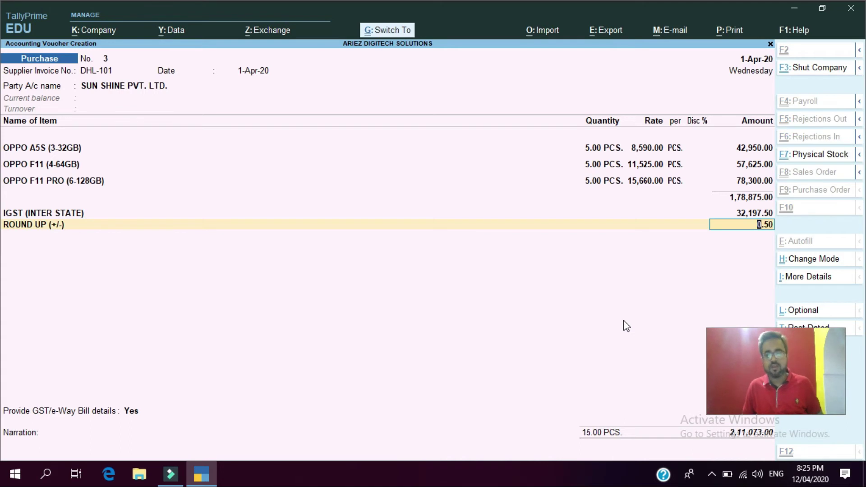
pyautogui.hotkey('ctrl', 'a')
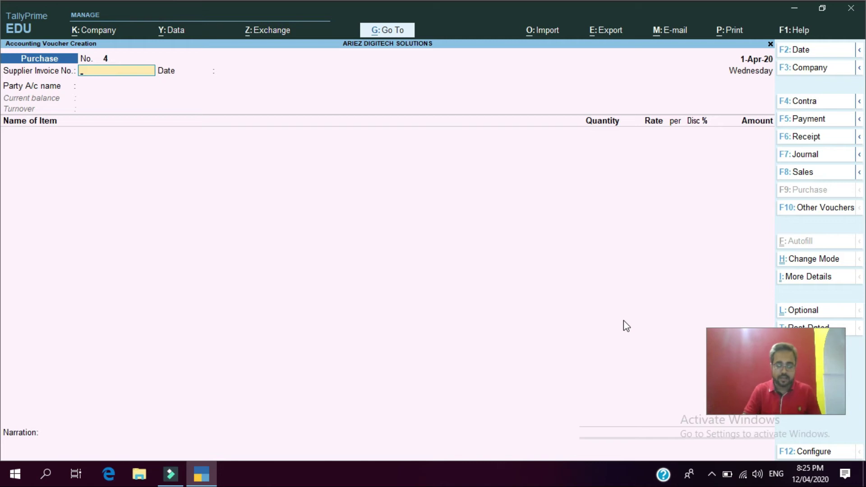
# - Start a sales voucher for the party IK TELECOM and accept its dispatch and party details
pyautogui.press('F8')
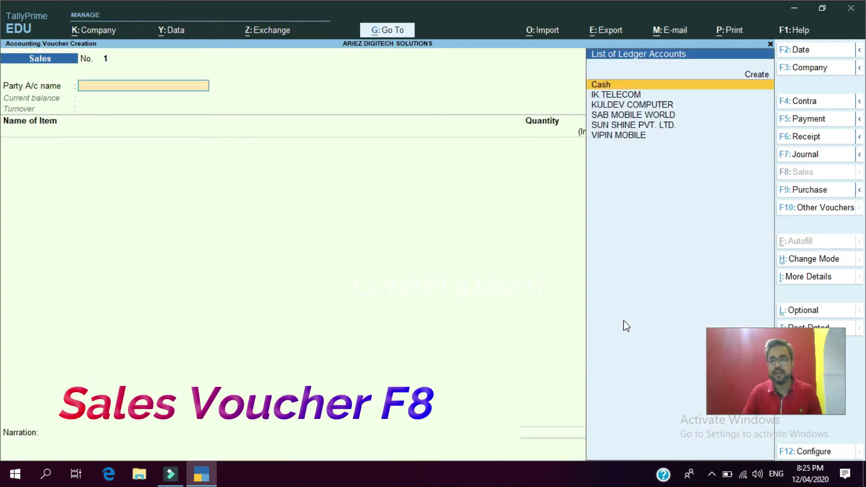
pyautogui.press('Down')
pyautogui.press('Return')
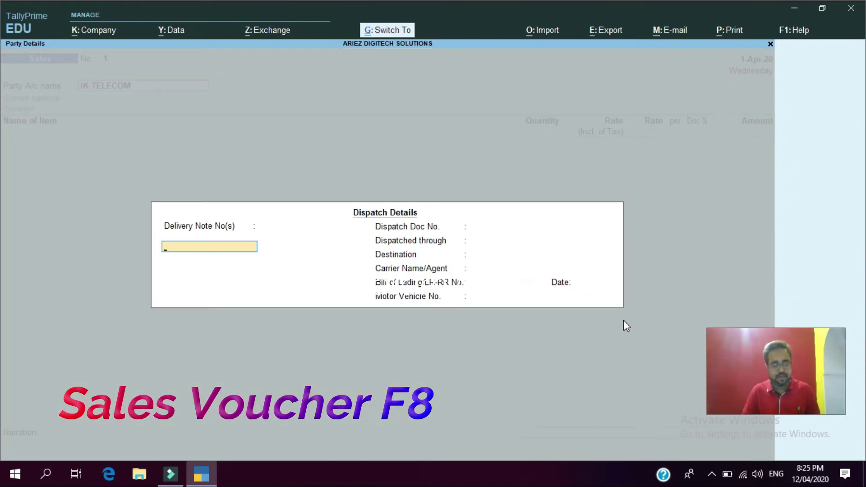
pyautogui.press('Return')
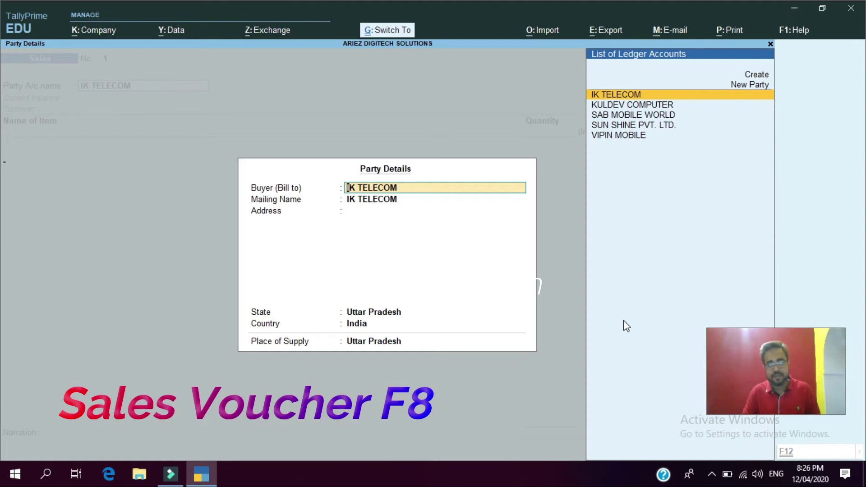
pyautogui.hotkey('ctrl', 'a')
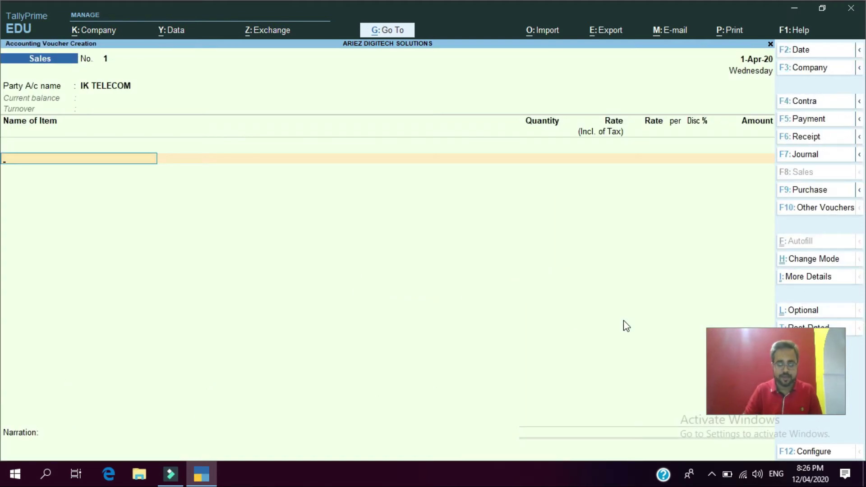
# - Add the stock item OPPO A5S (3-32GB) to the IK TELECOM sales voucher with a quantity of 2 PCS
pyautogui.write('OP')
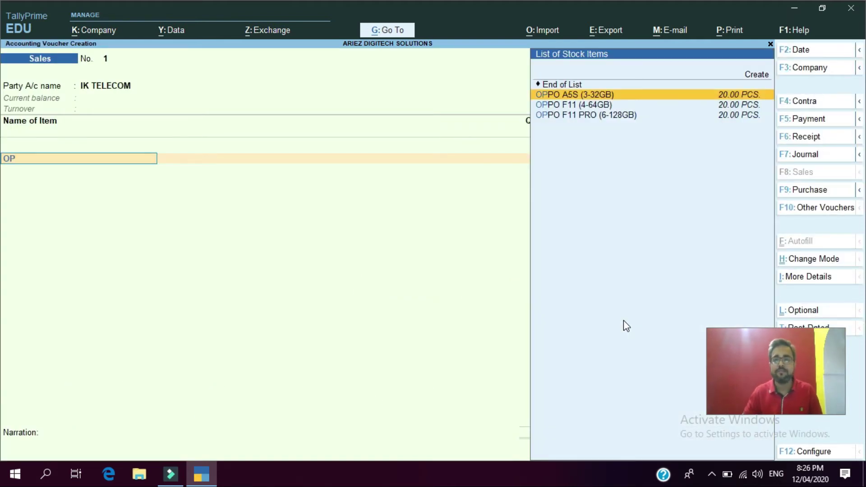
pyautogui.press('Return')
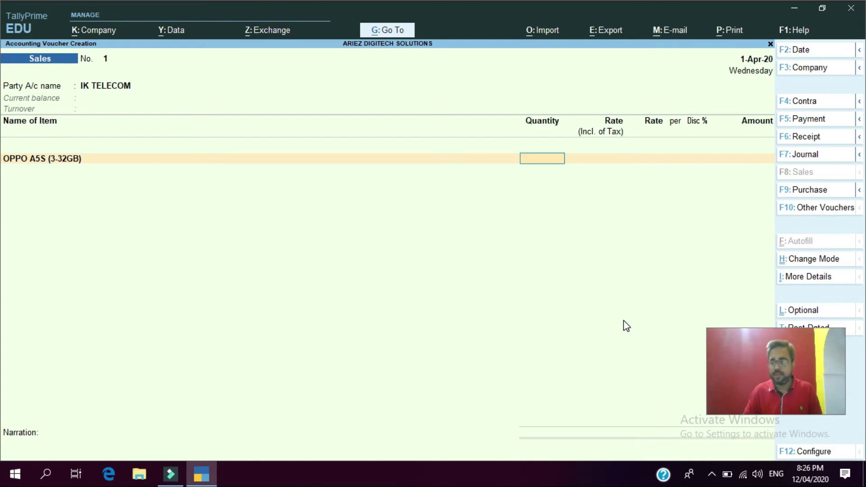
pyautogui.write('2')
pyautogui.press('Return')
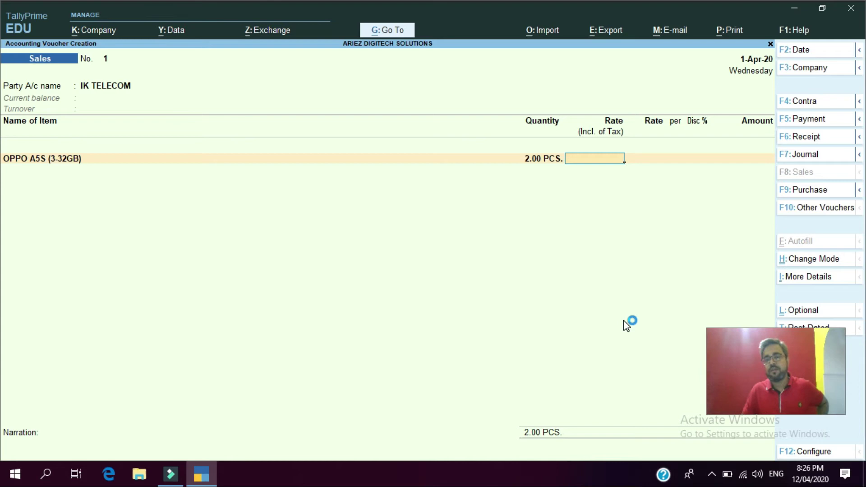
# - In the voucher configuration, set Provide Buyer details and Provide Dispatch, Order, and Export details to No
pyautogui.press('F12')
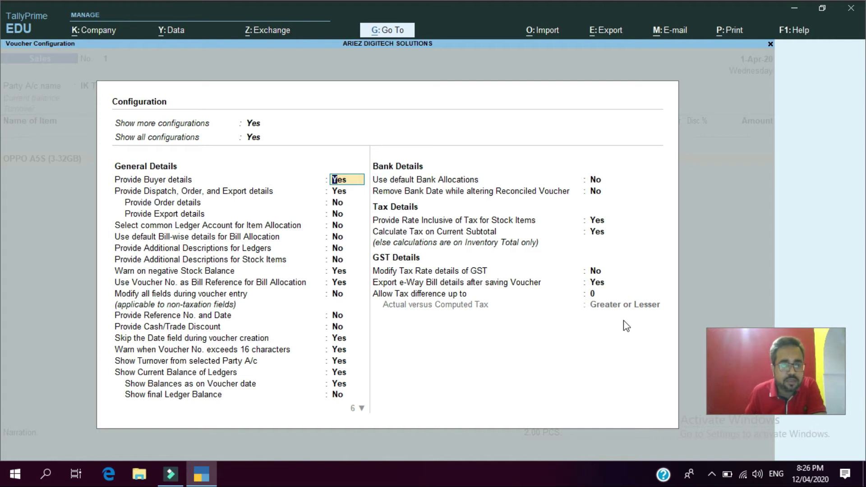
pyautogui.press('Return')
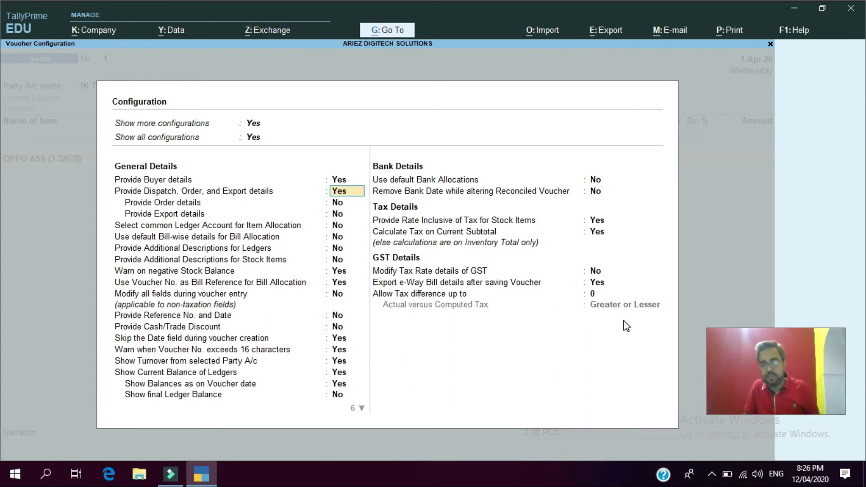
pyautogui.press('Return')
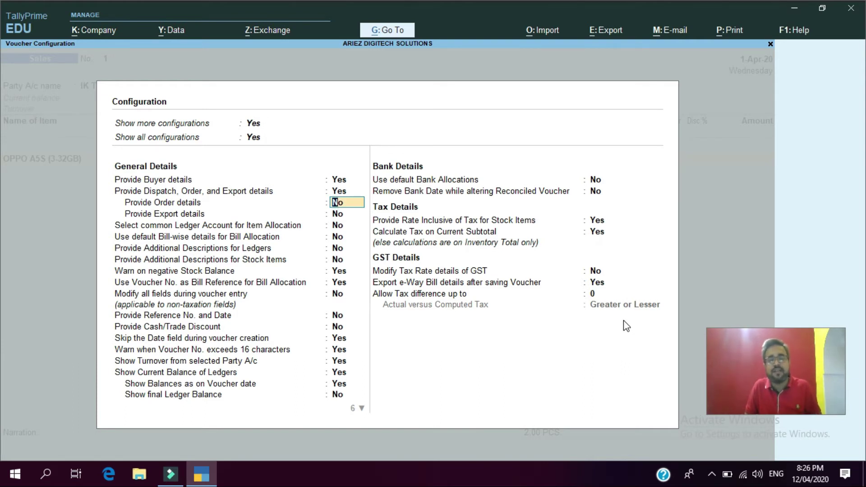
pyautogui.press('Up')
pyautogui.press('Up')
pyautogui.press('Down')
pyautogui.press('Up')
pyautogui.press('Down')
pyautogui.press('Up')
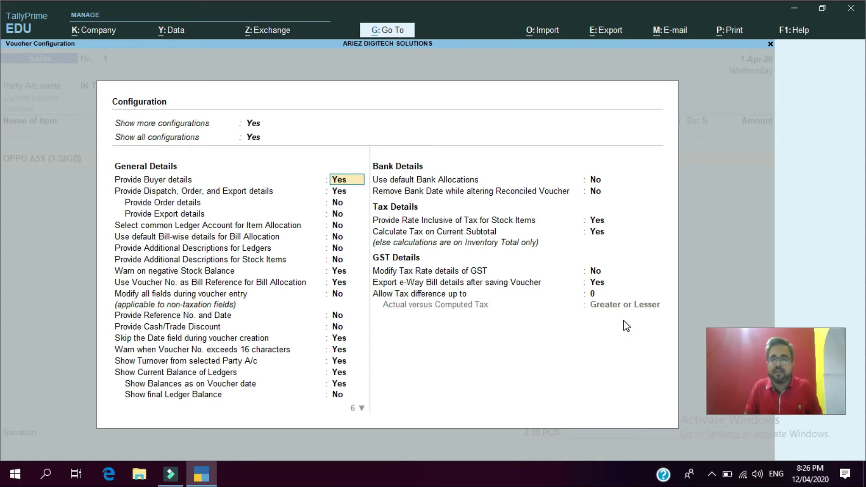
pyautogui.write('N')
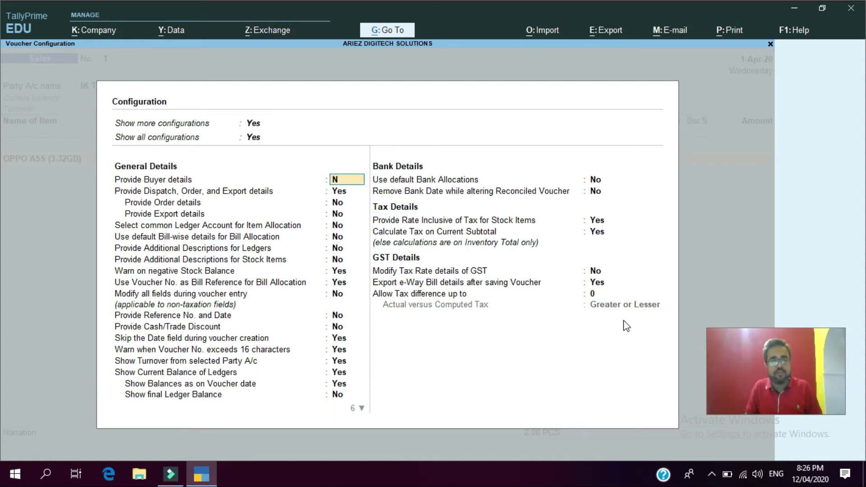
pyautogui.press('Return')
pyautogui.write('N')
pyautogui.press('Return')
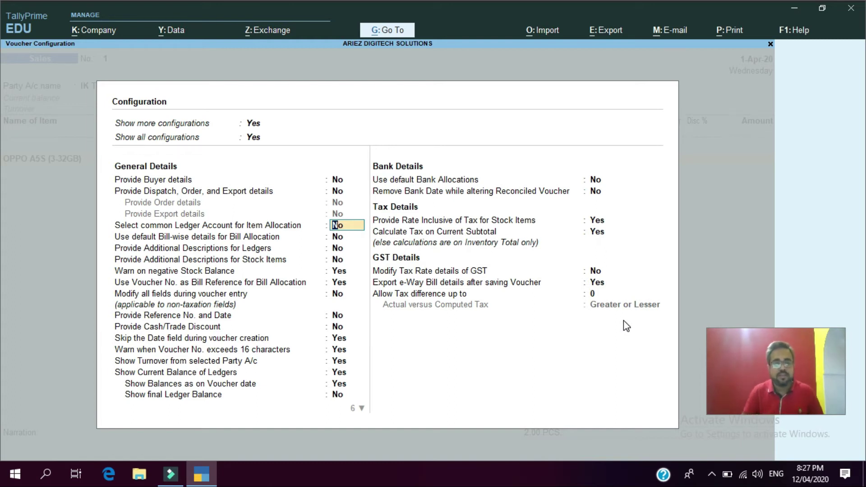
# - Review the remaining general voucher options, from common ledger account for item allocation through the compound unit settings
pyautogui.press('Return')
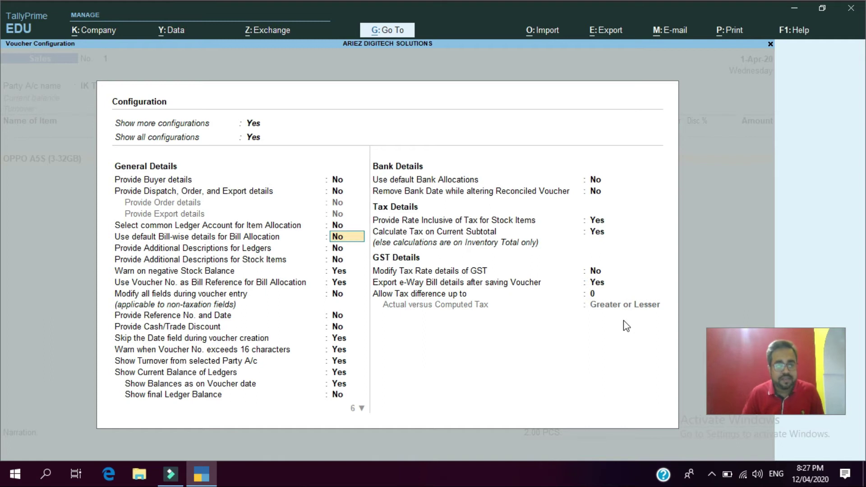
pyautogui.press('Return')
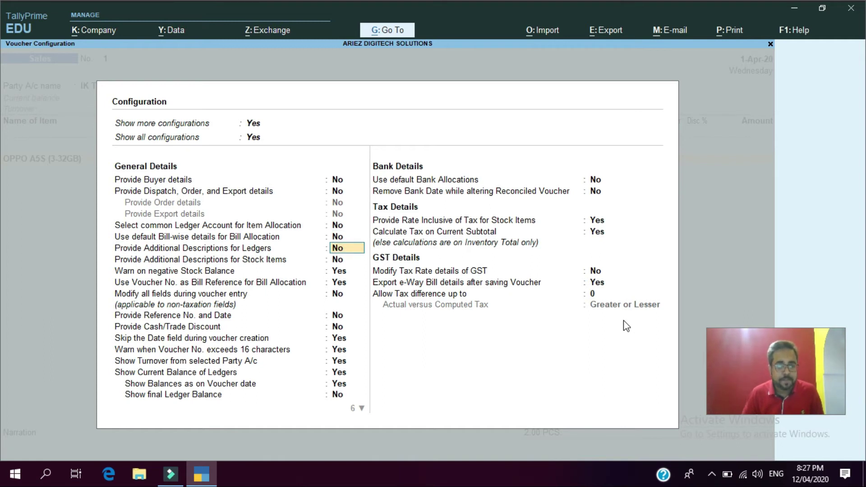
pyautogui.press('Return')
pyautogui.press('Return')
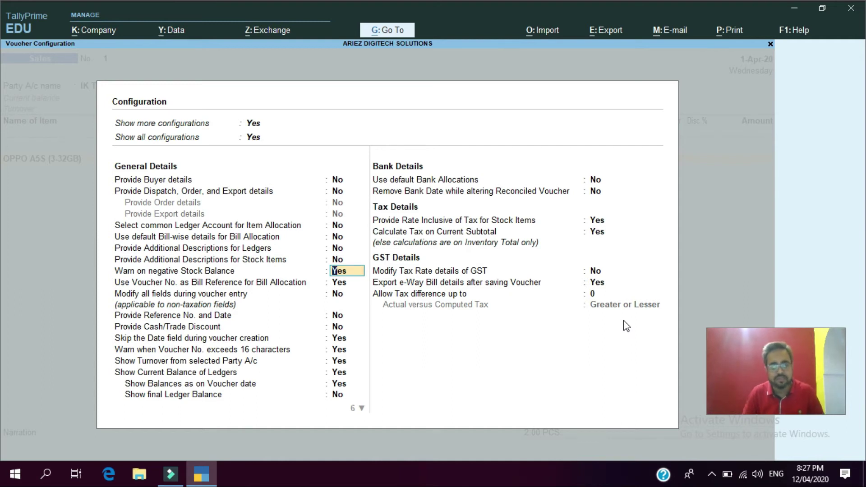
pyautogui.press('Return')
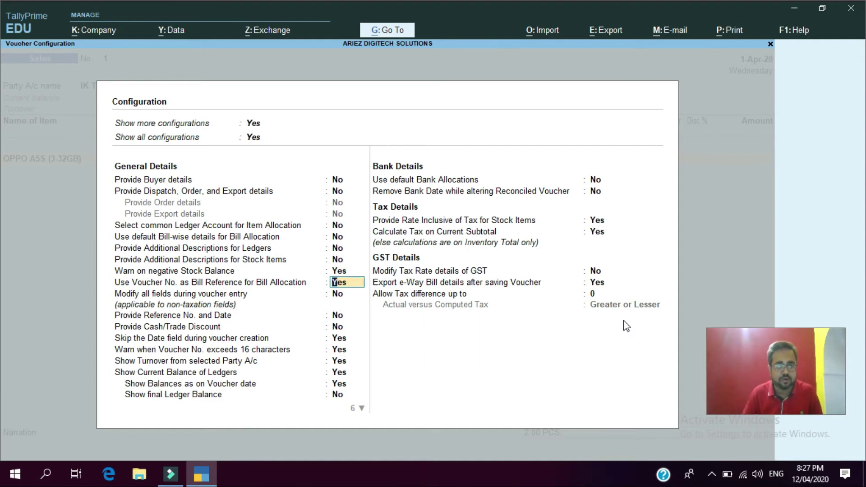
pyautogui.press('Return')
pyautogui.press('Return')
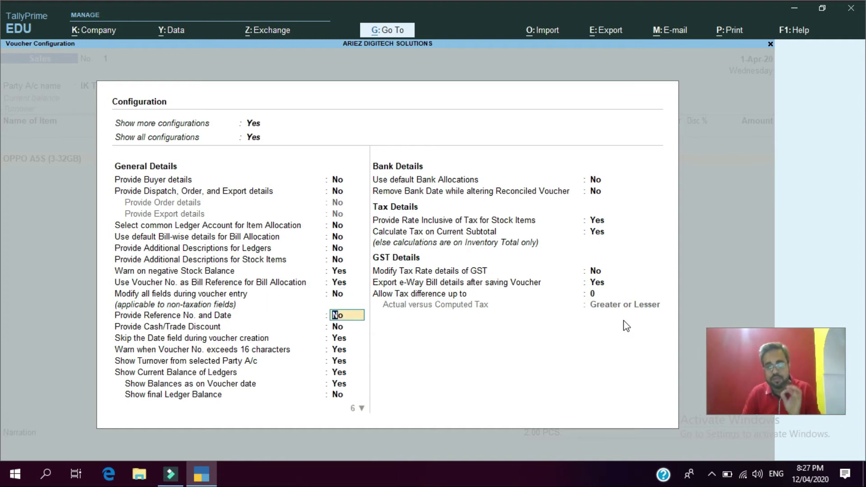
pyautogui.press('Return')
pyautogui.press('Return')
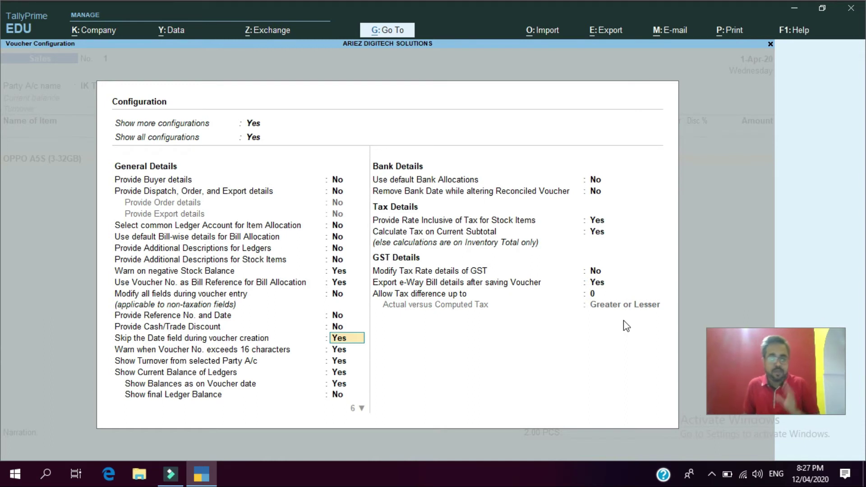
pyautogui.press('Down')
pyautogui.press('Down')
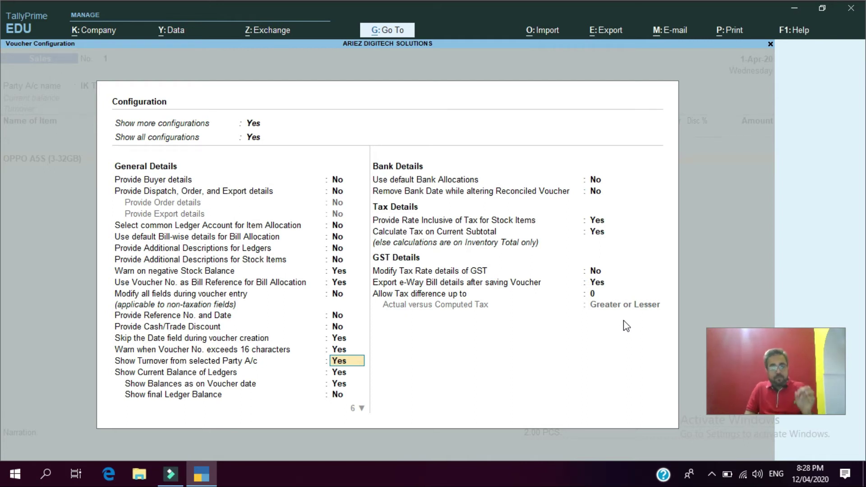
pyautogui.press('Return')
pyautogui.press('Return')
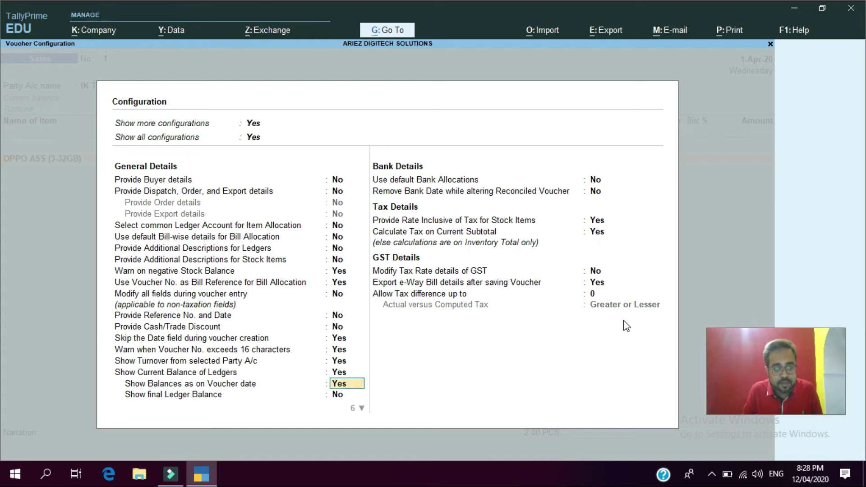
pyautogui.press('Return')
pyautogui.press('Return')
pyautogui.press('Return')
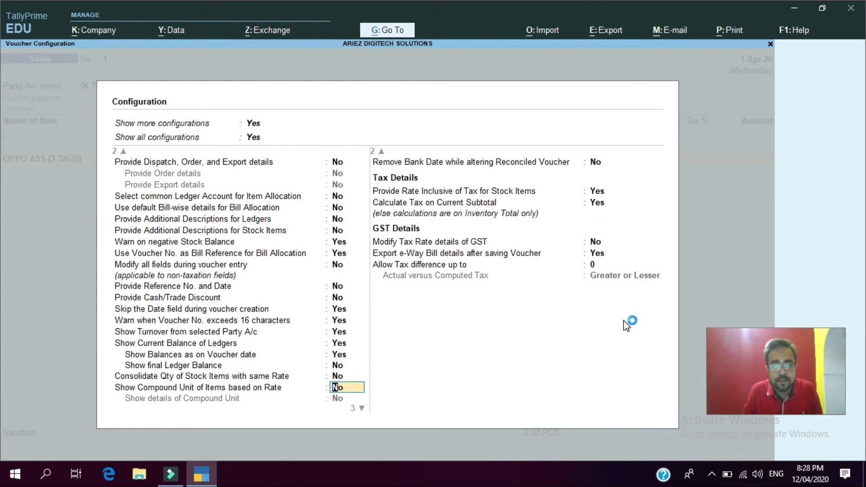
pyautogui.press('Return')
pyautogui.press('Return')
pyautogui.press('Return')
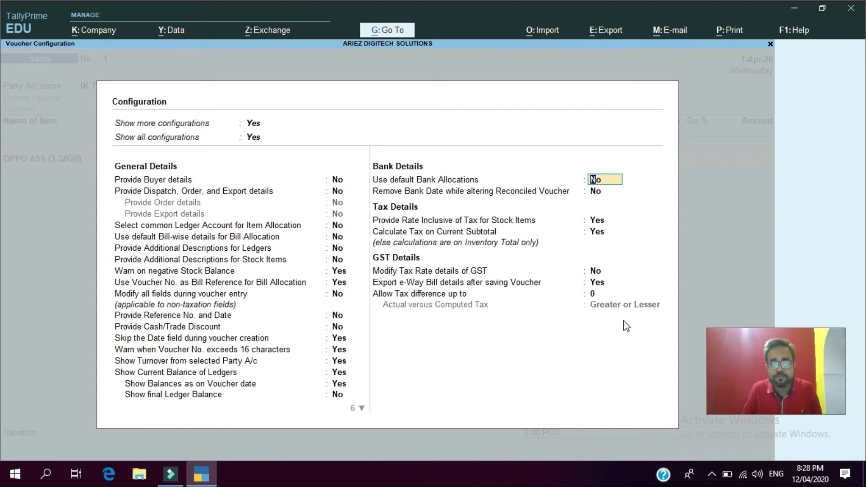
# - Check the bank and tax options, including Provide Rate Inclusive of Tax for Stock Items, and save the voucher configuration
pyautogui.press('Return')
pyautogui.press('Return')
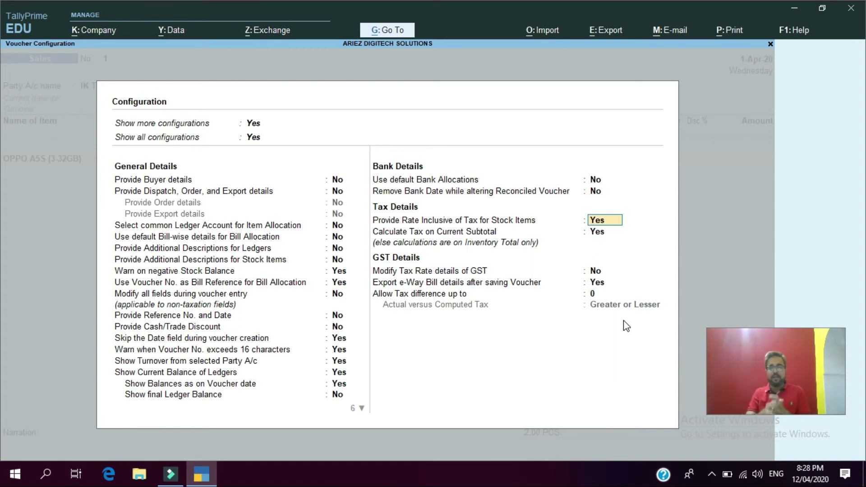
pyautogui.press('Return')
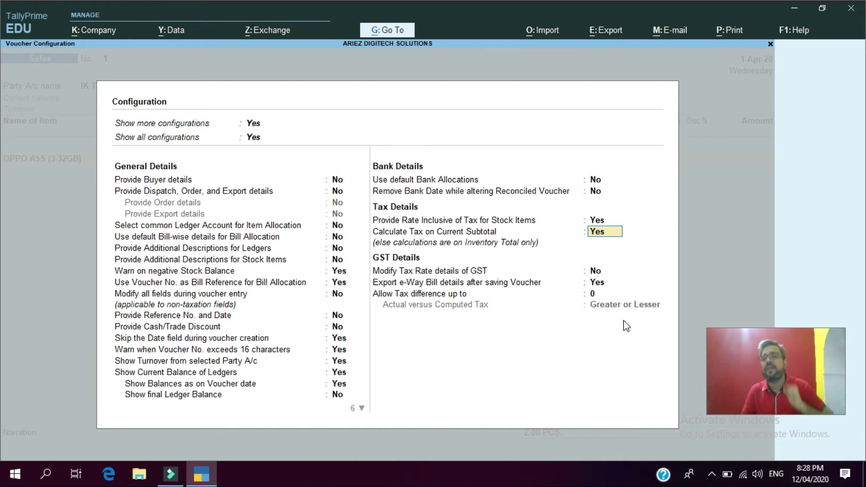
pyautogui.press('Return')
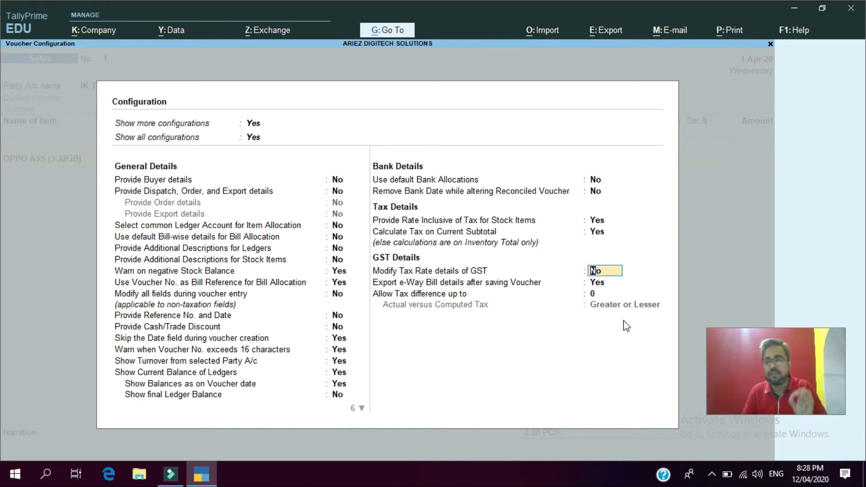
pyautogui.press('Up')
pyautogui.press('Up')
pyautogui.press('Down')
pyautogui.press('Up')
pyautogui.press('Down')
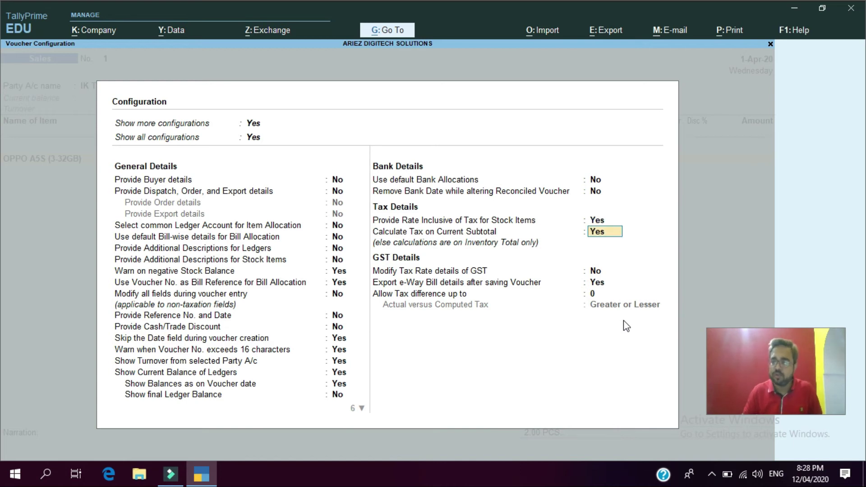
pyautogui.press('ctrl')
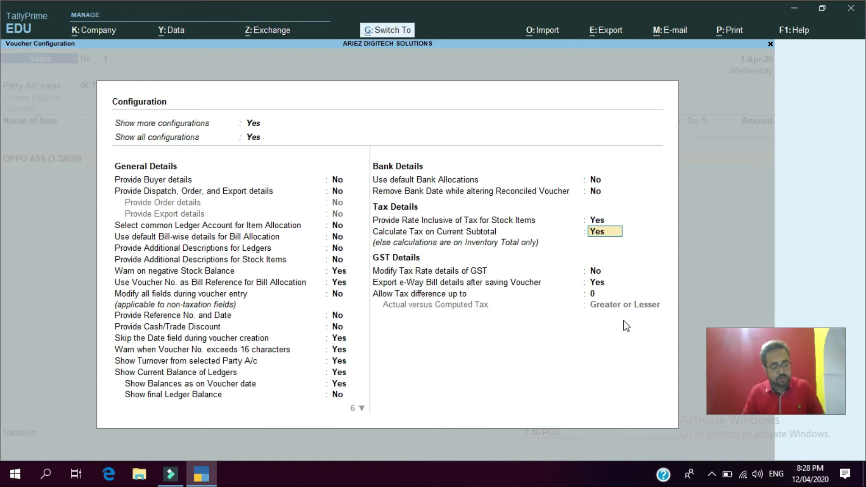
pyautogui.hotkey('ctrl', 'a')
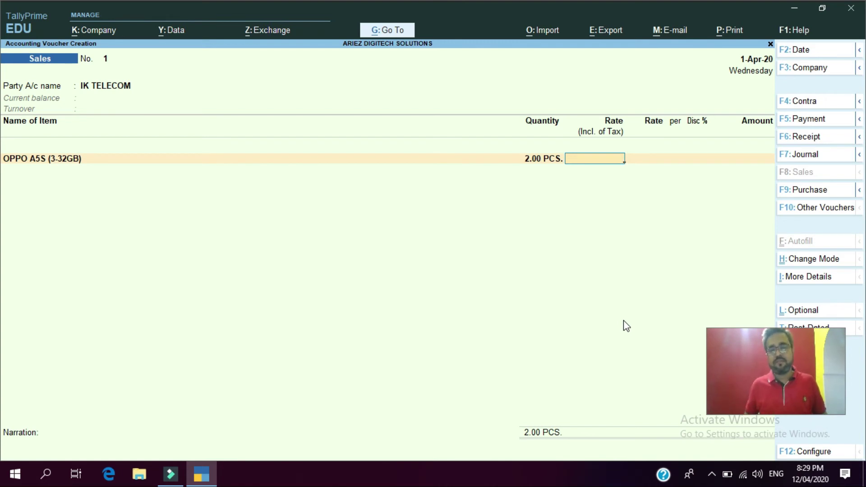
# - Set the tax-inclusive rate of OPPO A5S (3-32GB) to 11,250 and allocate its amount to the SALES @ GST ledger
pyautogui.write('11250')
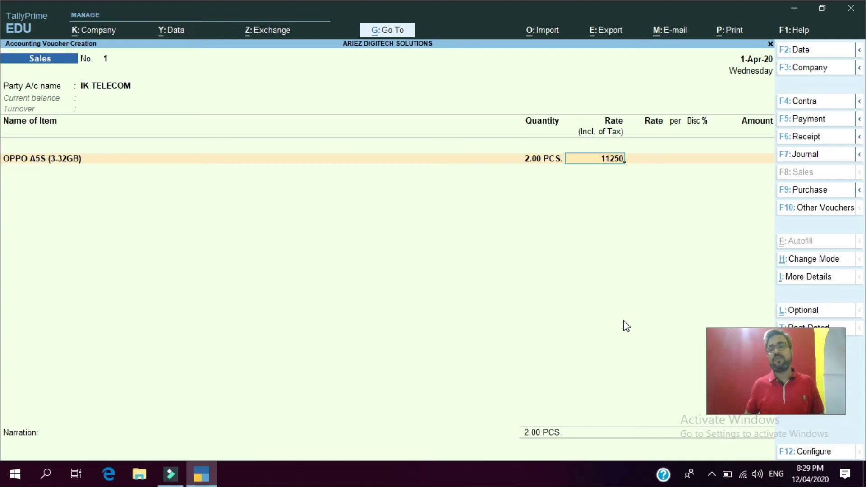
pyautogui.press('Return')
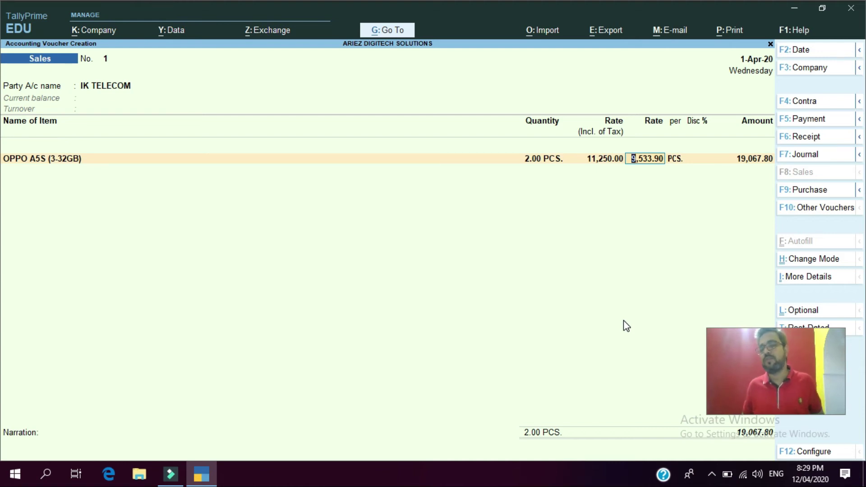
pyautogui.press('Return')
pyautogui.press('Return')
pyautogui.press('Return')
pyautogui.press('Return')
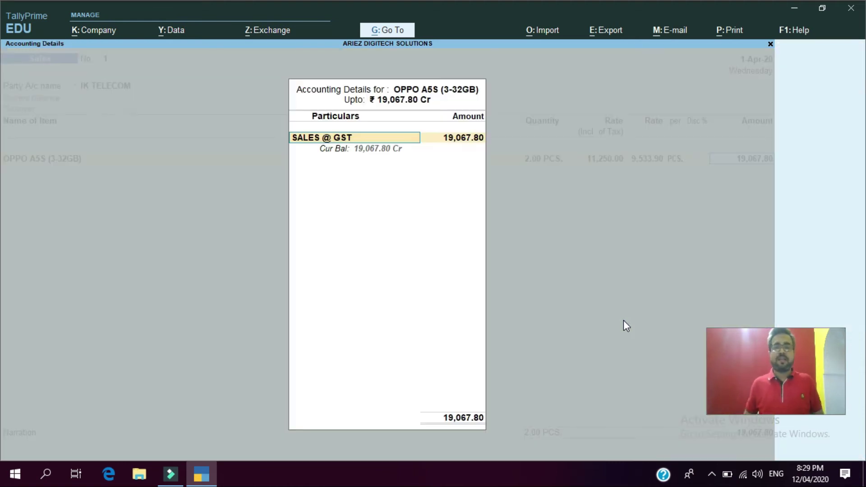
pyautogui.press('Return')
# - Add OPPO F11 (4-64GB) as the second item of the IK TELECOM sales voucher with quantity 2
pyautogui.write('OP')
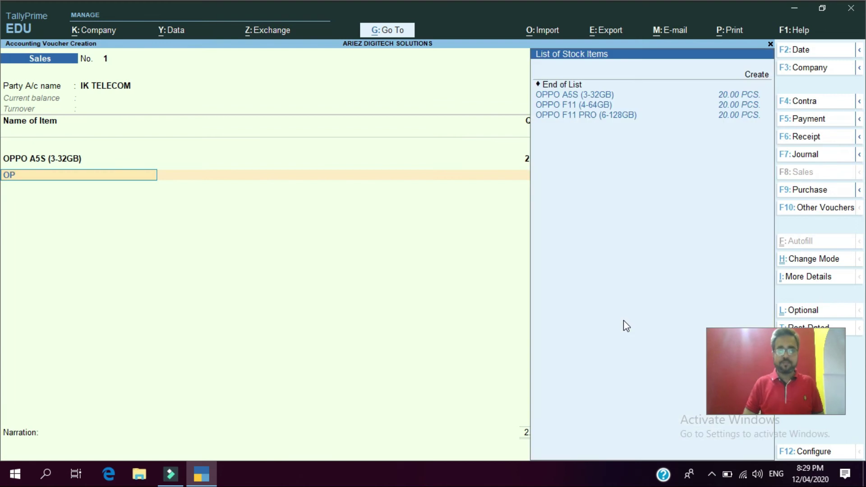
pyautogui.press('Down')
pyautogui.press('Return')
pyautogui.write('2')
pyautogui.press('Return')
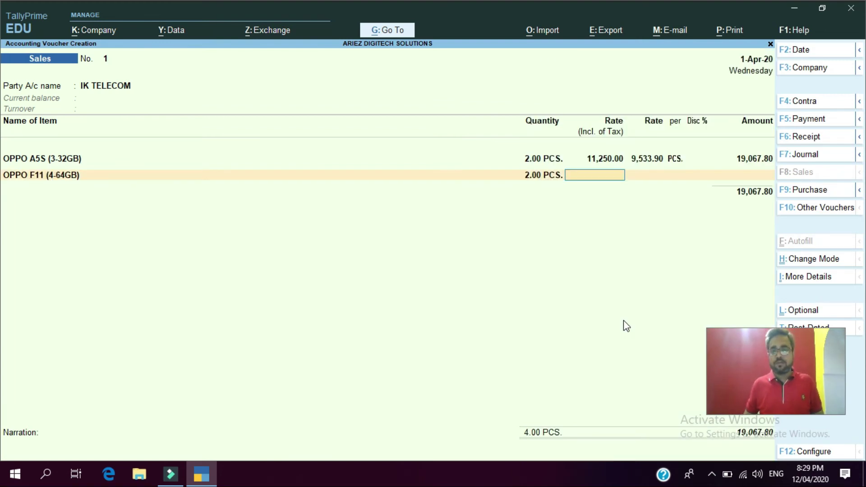
# - Set the tax-inclusive rate of OPPO F11 (4-64GB) to 13,560 and allocate its amount to the SALES @ GST ledger
pyautogui.write('13,560')
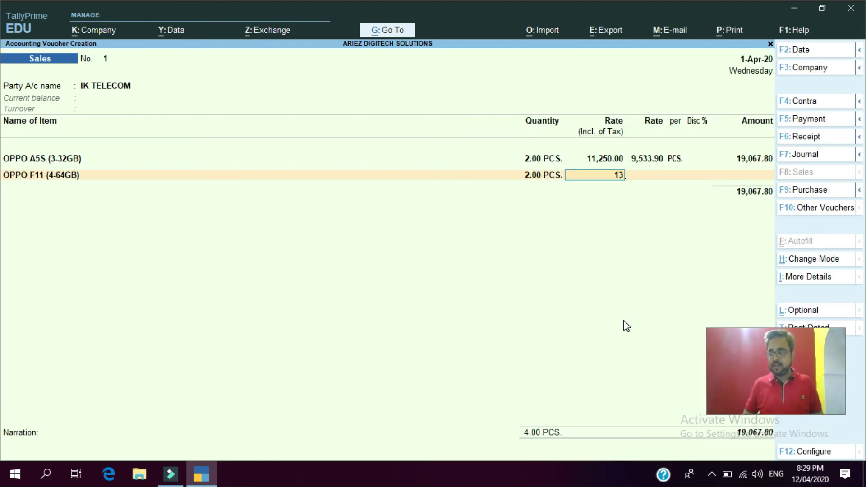
pyautogui.press('Return')
pyautogui.press('Return')
pyautogui.press('Return')
pyautogui.press('Return')
pyautogui.press('Return')
pyautogui.press('Return')
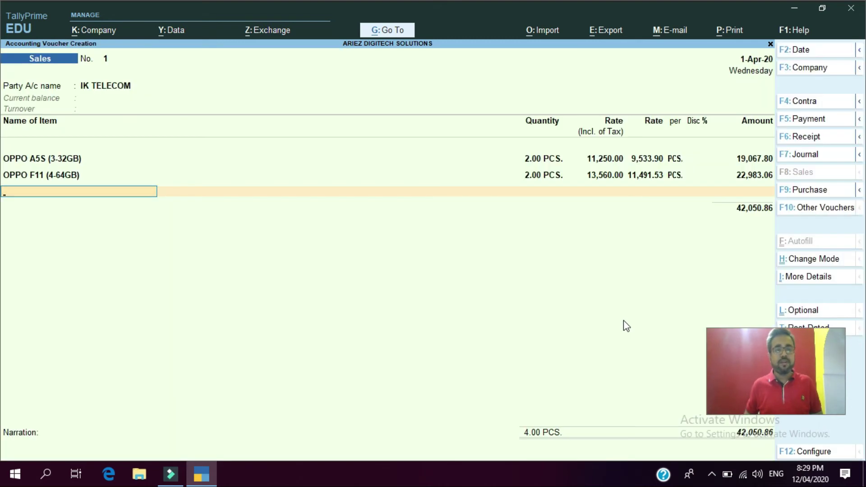
# - Add OPPO F11 PRO (6-128GB) as the third item with quantity 2
pyautogui.write('OP')
pyautogui.press('Down')
pyautogui.press('Down')
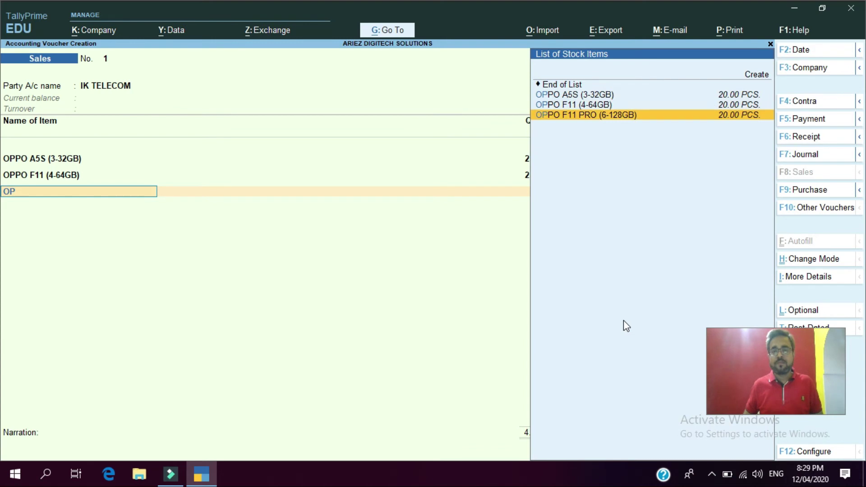
pyautogui.press('Return')
pyautogui.write('2')
pyautogui.press('Return')
# - Set the tax-inclusive rate of OPPO F11 PRO (6-128GB) to 17,810, allocate it to the sales ledger and end the item list
pyautogui.write('17810')
pyautogui.press('Return')
pyautogui.press('Return')
pyautogui.press('Return')
pyautogui.press('Return')
pyautogui.press('Return')
pyautogui.press('Return')
pyautogui.press('Return')
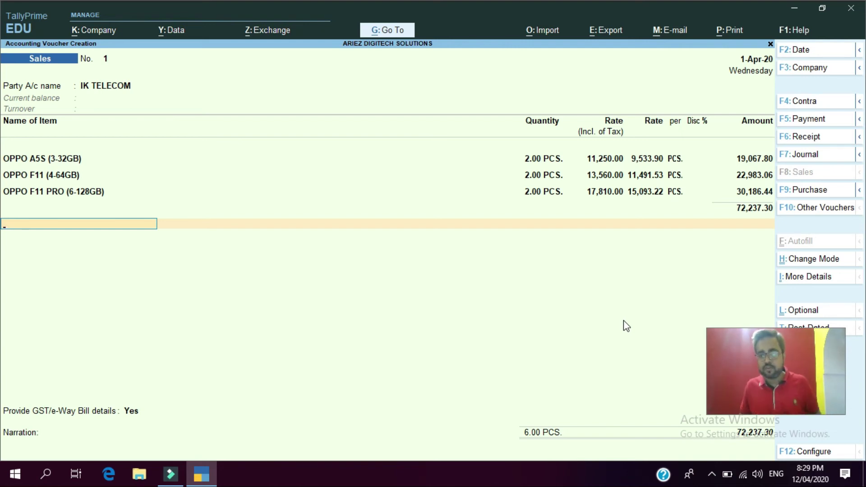
# - Add the CGST (CENTRAL TAX) and SGST (STATE TAX) ledgers below the items with their calculated amounts
pyautogui.write('cg')
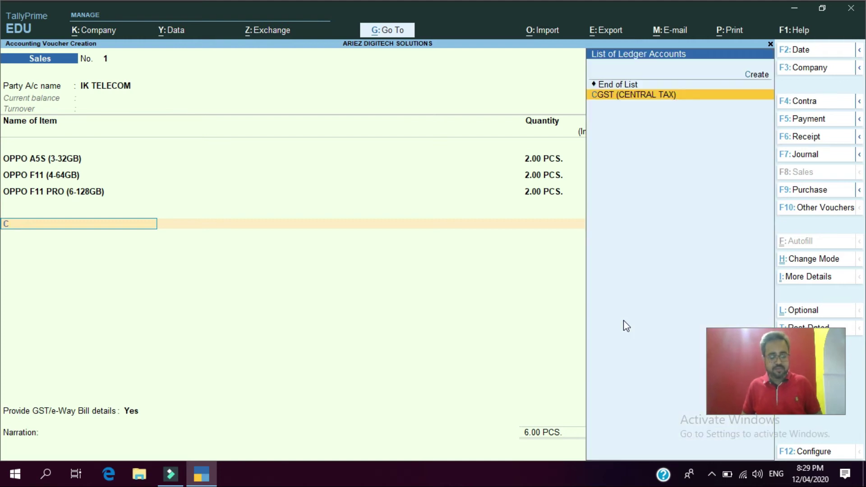
pyautogui.press('Return')
pyautogui.press('Return')
pyautogui.write('sg')
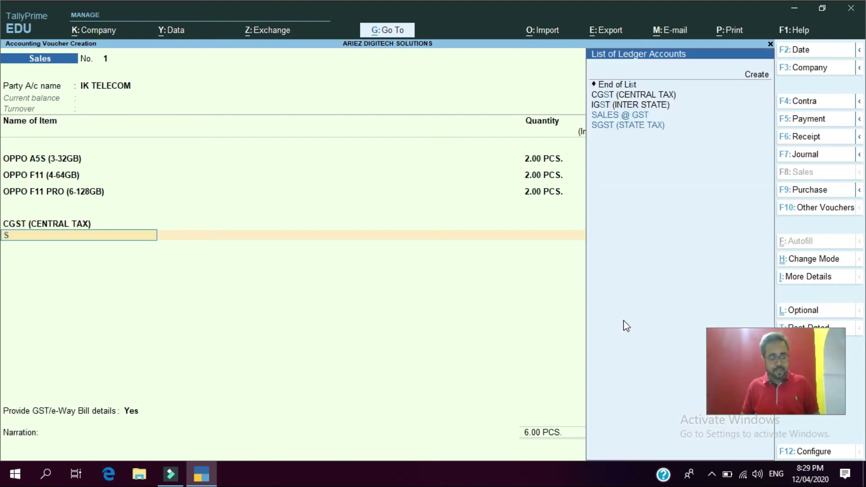
pyautogui.press('Return')
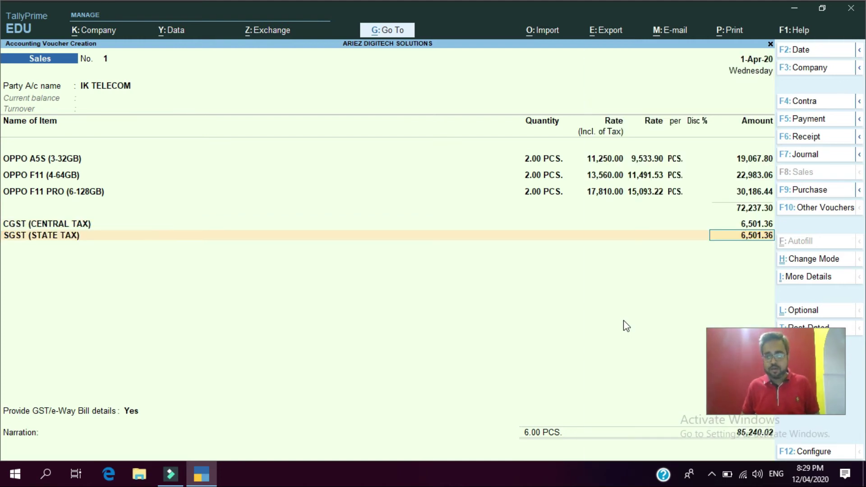
pyautogui.press('Return')
# - Add the ROUND UP (+/-) ledger and save the IK TELECOM sales voucher
pyautogui.write('r')
pyautogui.press('Return')
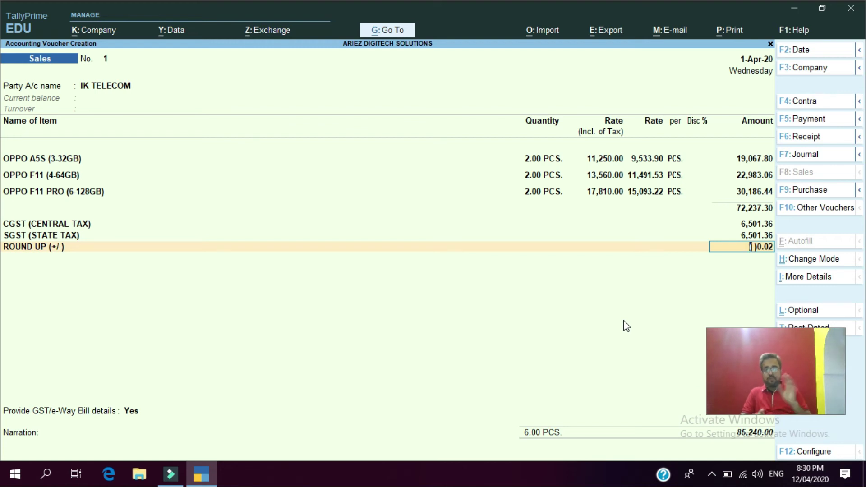
pyautogui.press('ctrl')
pyautogui.hotkey('ctrl', 'a')
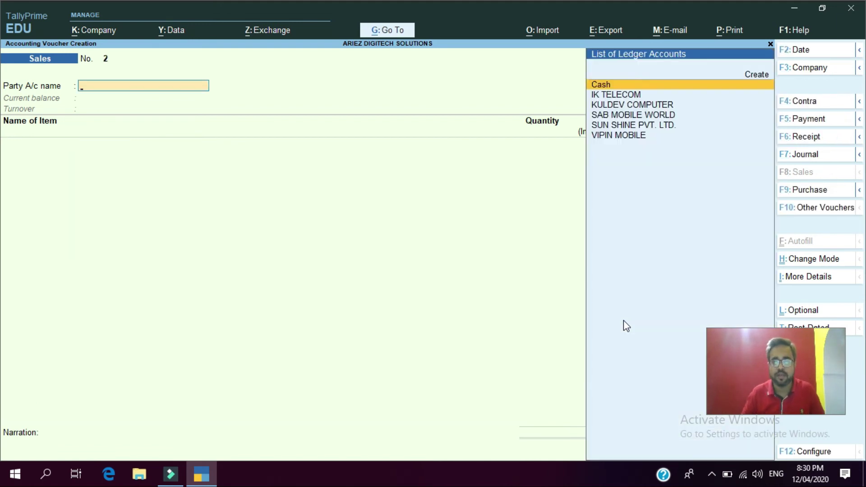
# - Select VIPIN MOBILE as the party account of sales voucher 2
pyautogui.press('Down')
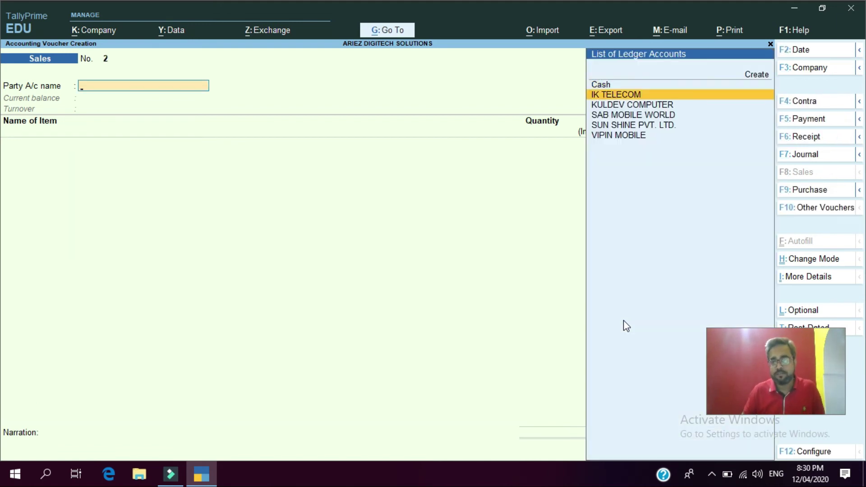
pyautogui.press('Down')
pyautogui.press('Down')
pyautogui.press('Down')
pyautogui.press('Down')
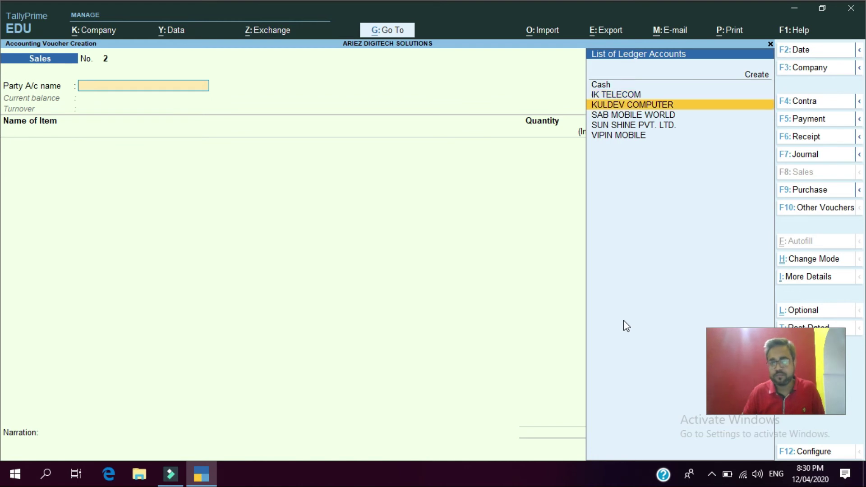
pyautogui.press('Return')
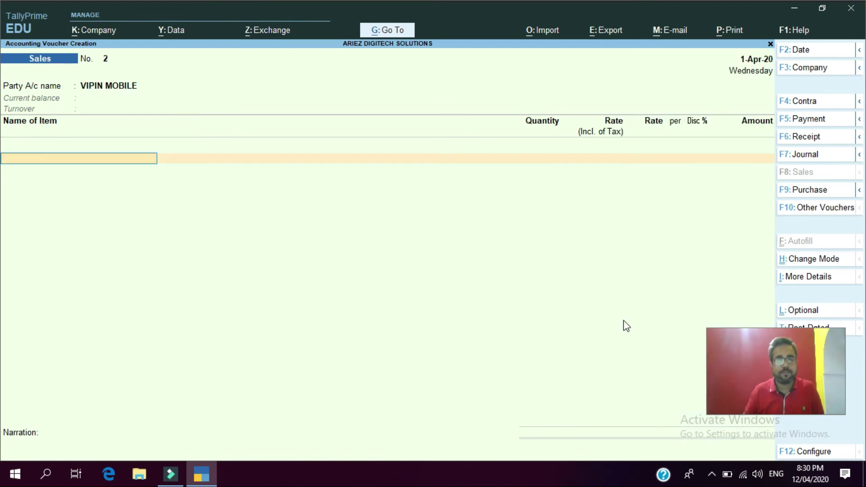
# - Add OPPO F11 (4-64GB) with quantity 5, keeping the prefilled rate of 11,491.53 and the sales ledger allocation
pyautogui.write('OP')
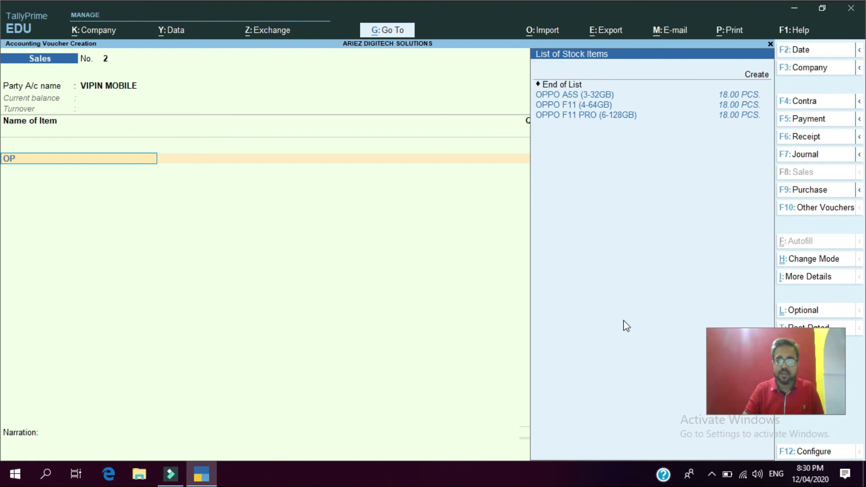
pyautogui.press('Down')
pyautogui.press('Return')
pyautogui.write('5')
pyautogui.press('Return')
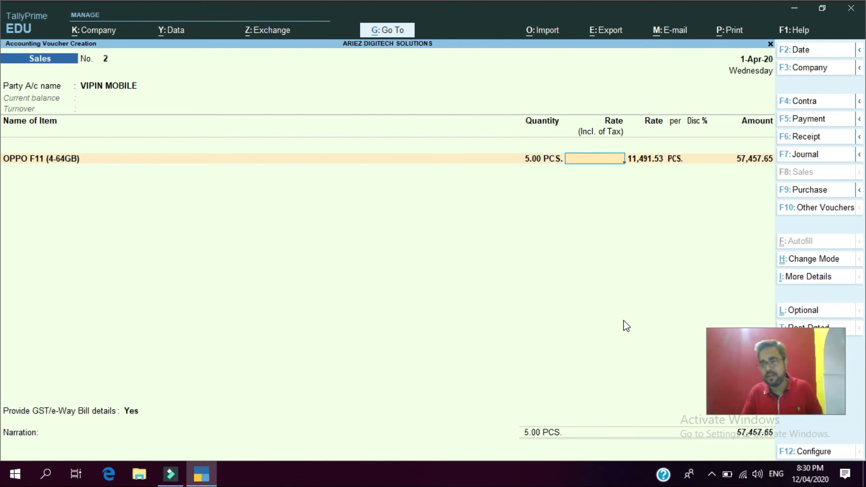
pyautogui.press('Return')
pyautogui.press('Return')
pyautogui.press('Return')
pyautogui.press('Return')
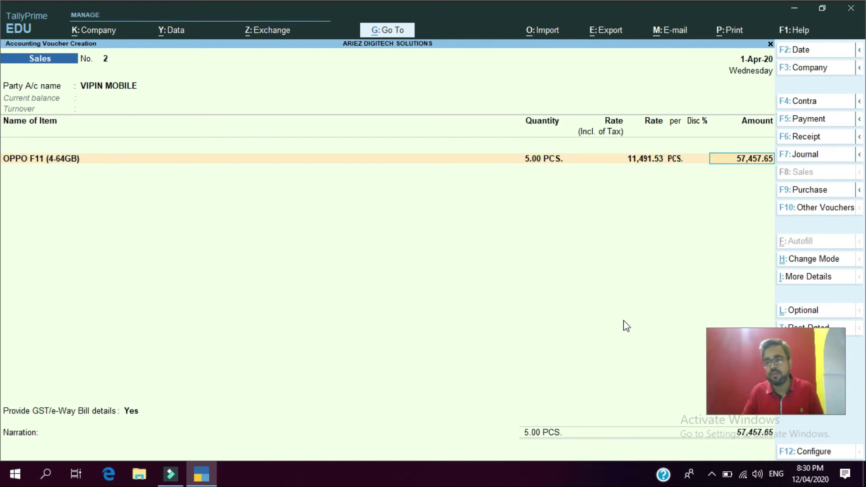
pyautogui.press('Return')
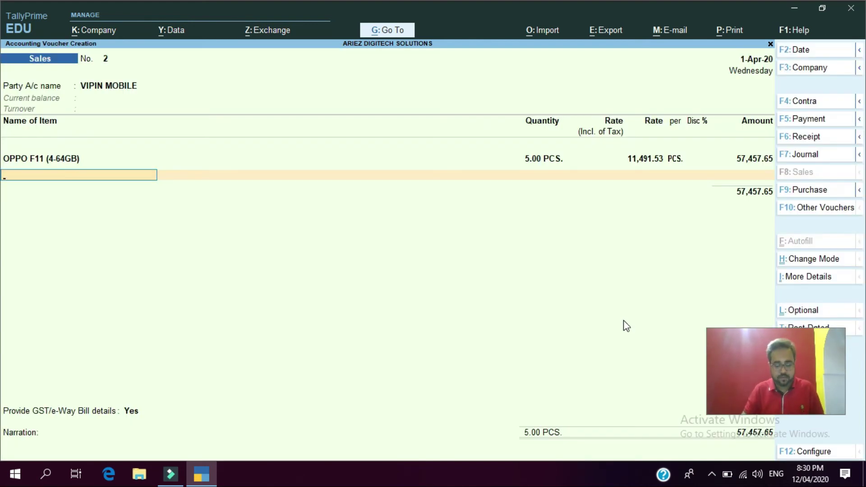
# - Add OPPO F11 PRO (6-128GB) with quantity 5 at the prefilled rate, allocate it to SALES @ GST and end the item list
pyautogui.write('O')
pyautogui.press('Down')
pyautogui.press('Return')
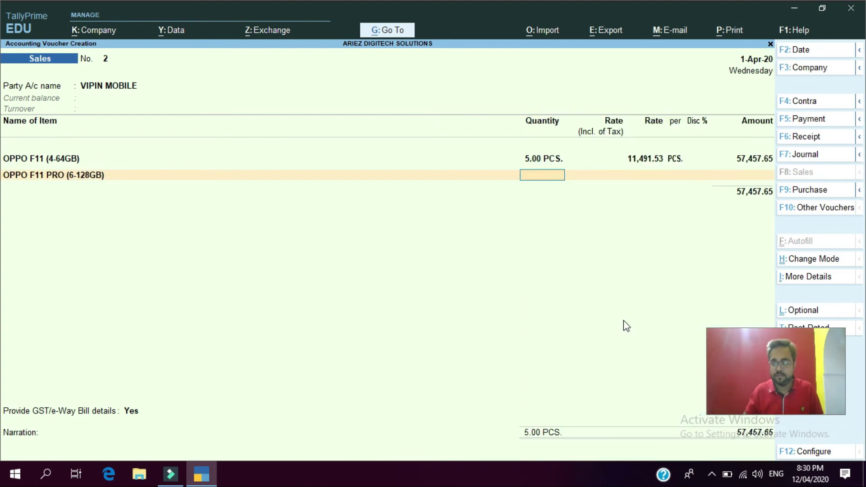
pyautogui.write('5')
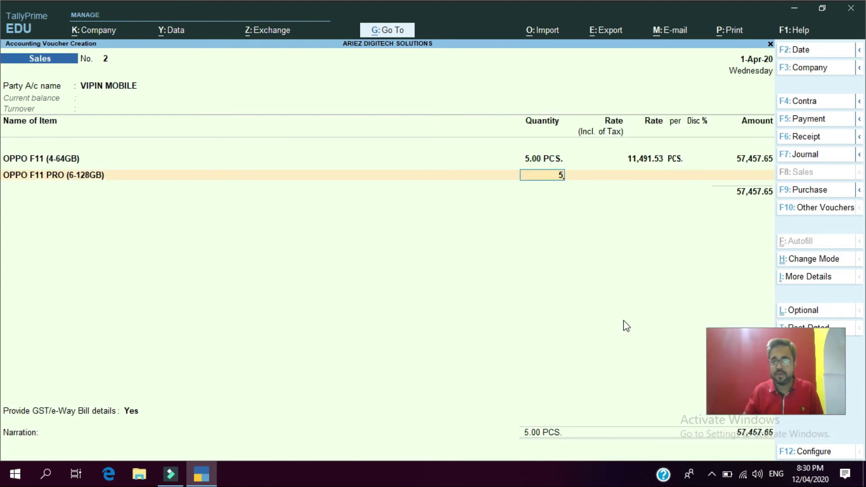
pyautogui.press('Return')
pyautogui.press('Return')
pyautogui.press('Return')
pyautogui.press('Return')
pyautogui.press('Return')
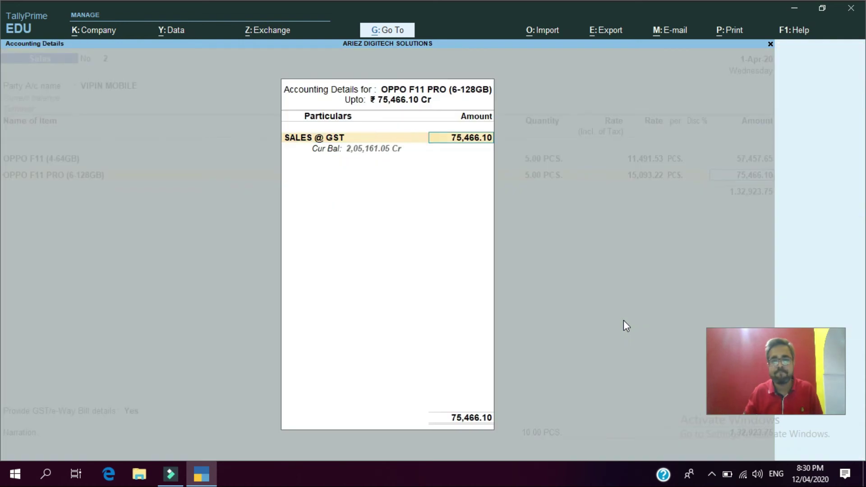
pyautogui.press('Return')
pyautogui.press('Return')
# - Add the CGST (CENTRAL TAX) and SGST (STATE TAX) ledgers to the VIPIN MOBILE voucher with their calculated amounts
pyautogui.write('CGST (CENTRAL TAX')
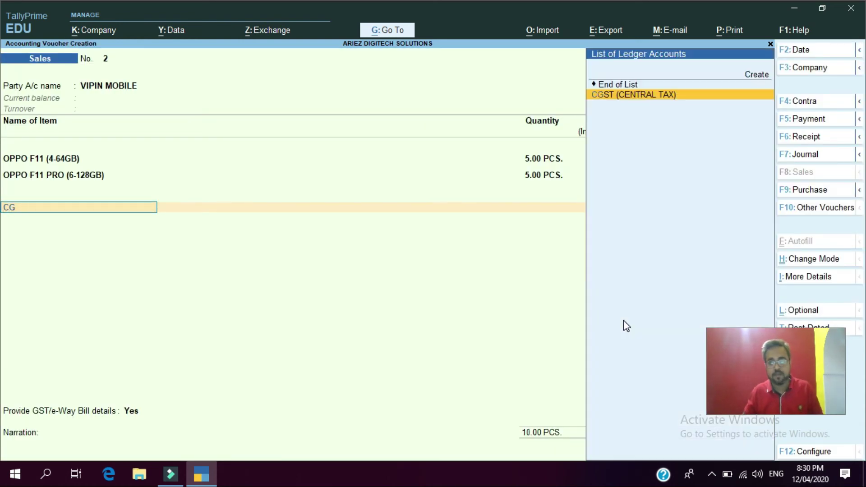
pyautogui.press('Return')
pyautogui.press('Return')
pyautogui.write('SG')
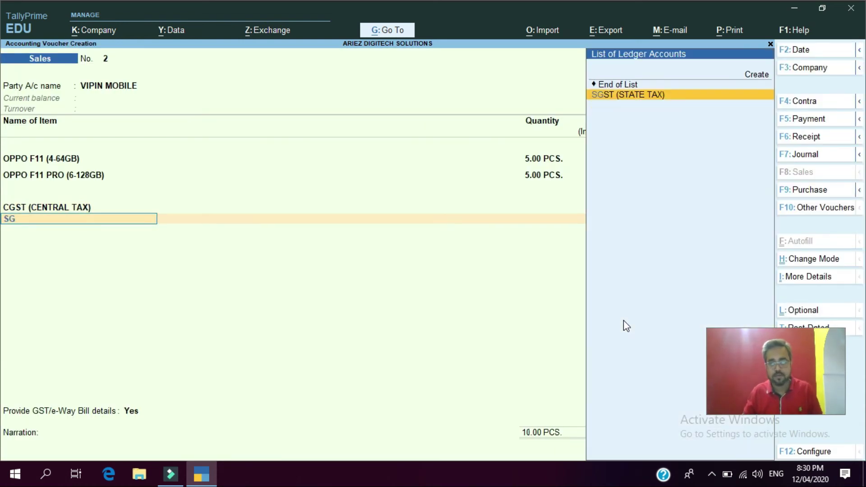
pyautogui.press('Return')
pyautogui.press('Return')
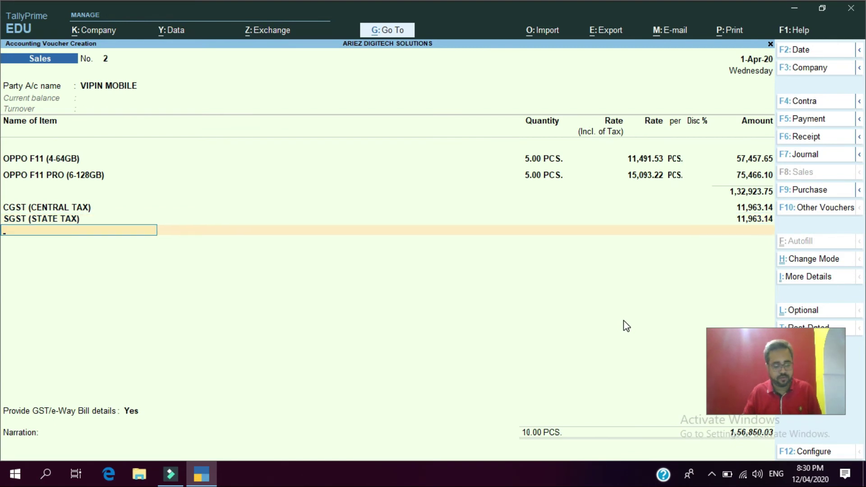
# - Add the ROUND UP (+/-) ledger and save the VIPIN MOBILE sales voucher
pyautogui.write('R')
pyautogui.press('Return')
pyautogui.press('ctrl')
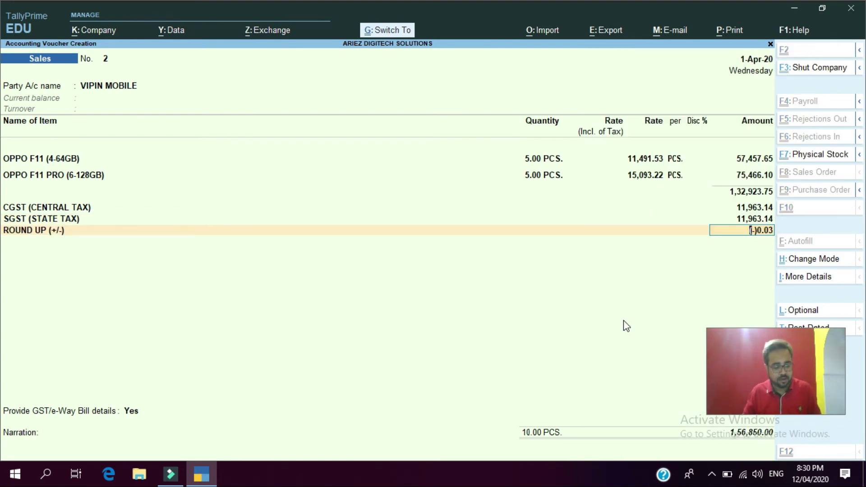
pyautogui.hotkey('ctrl', 'a')
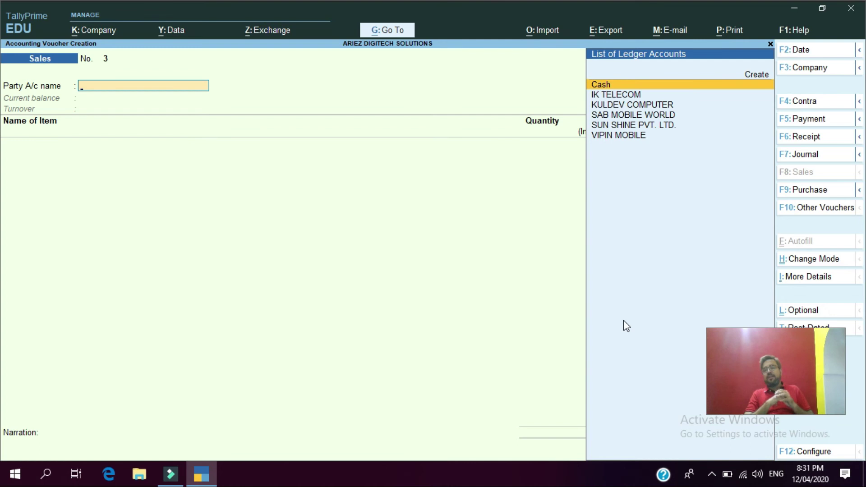
# - Quit the blank sales voucher and return to the Gateway of Tally
pyautogui.press('Escape')
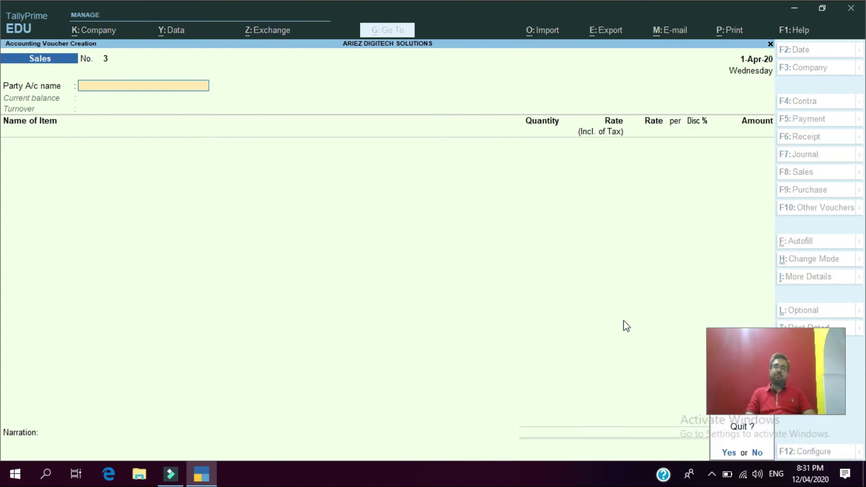
pyautogui.press('Return')
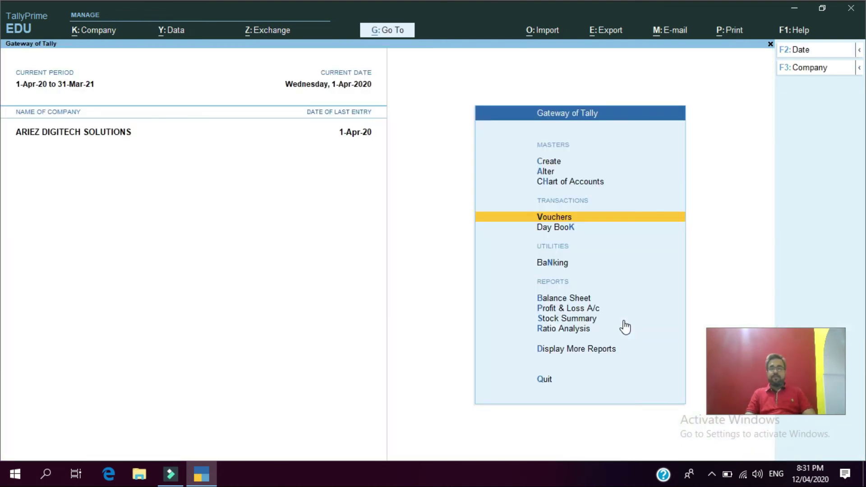
pyautogui.press('Escape')
pyautogui.press('Escape')
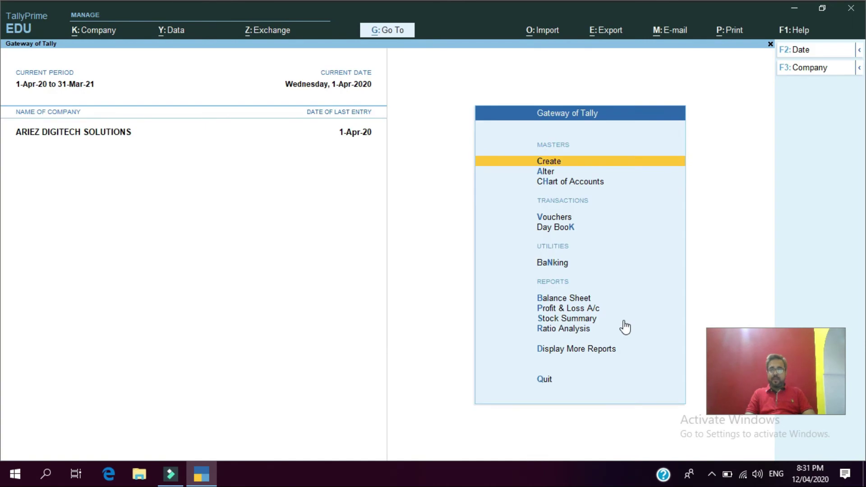
# - Open Display More Reports from the Gateway of Tally
pyautogui.press('Down')
pyautogui.press('Down')
pyautogui.press('Down')
pyautogui.press('Down')
pyautogui.press('Down')
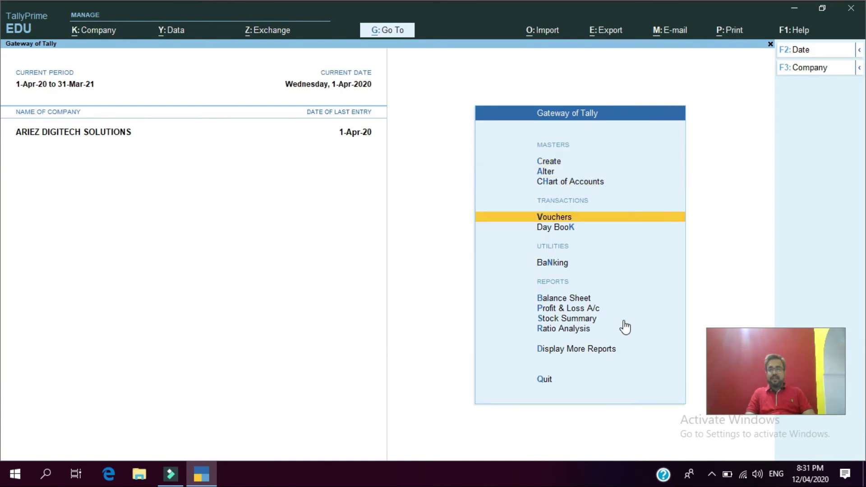
pyautogui.press('Down')
pyautogui.press('Down')
pyautogui.press('Down')
pyautogui.press('Down')
pyautogui.press('Down')
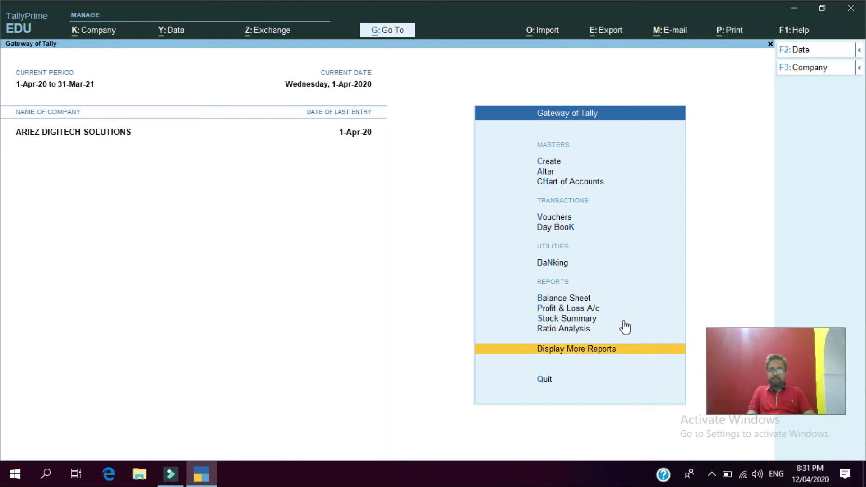
pyautogui.press('Return')
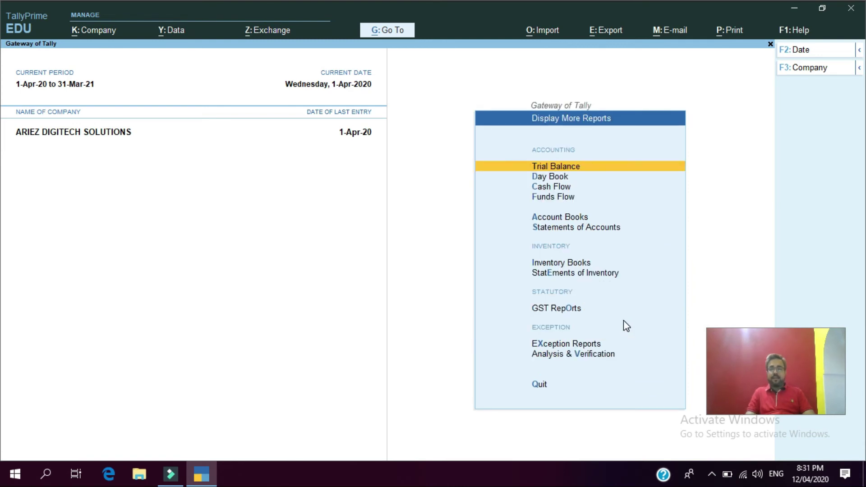
# - Open the Account Books among the accounting reports
pyautogui.press('Down')
pyautogui.press('Down')
pyautogui.press('Down')
pyautogui.press('Down')
pyautogui.press('Down')
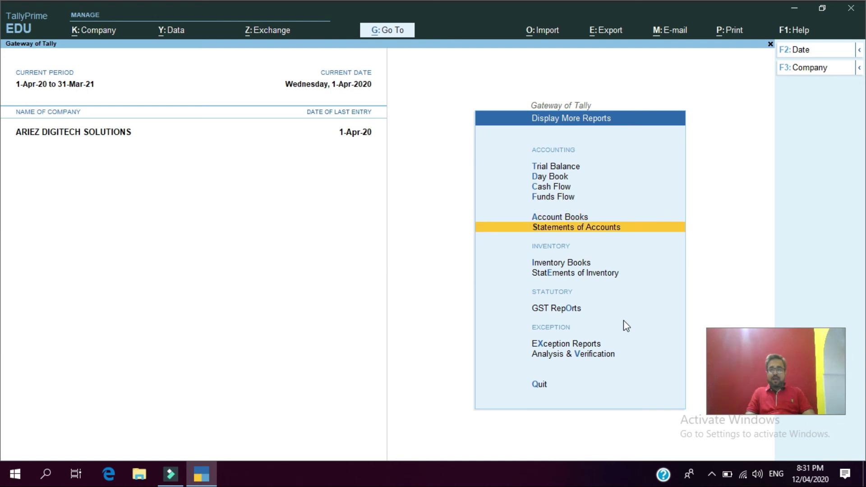
pyautogui.press('Up')
pyautogui.press('Up')
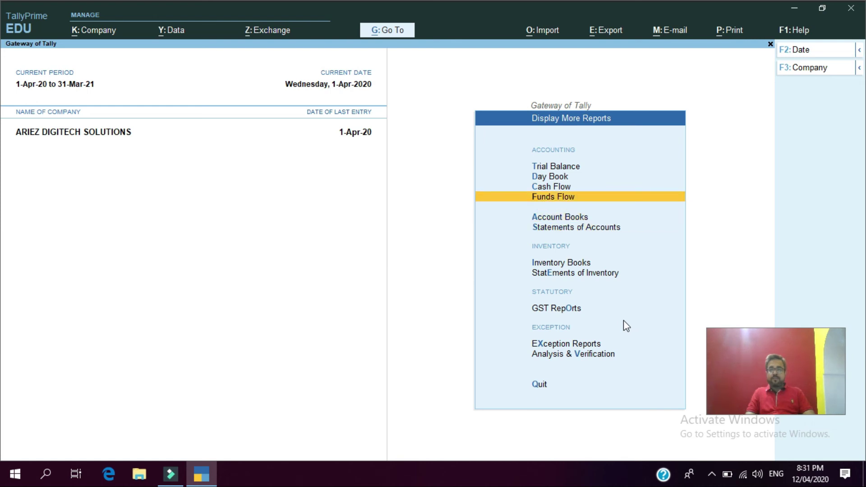
pyautogui.press('Down')
pyautogui.press('Return')
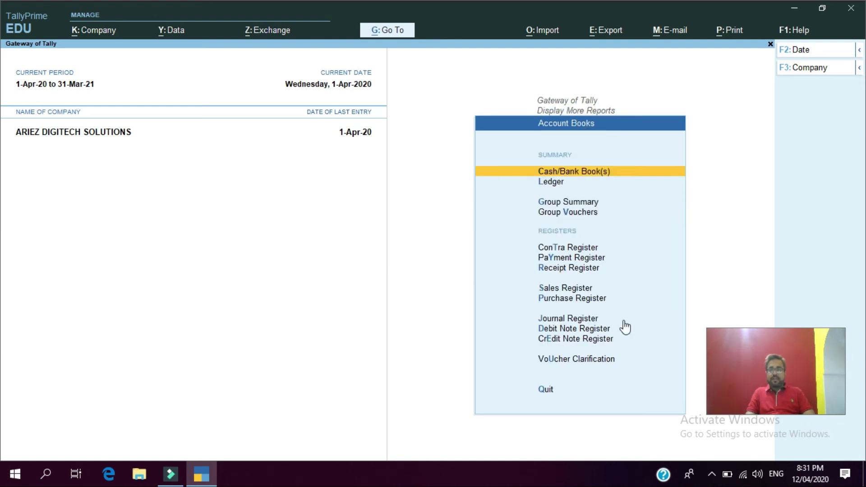
# - Open the Sales Register from the Account Books
pyautogui.press('Down')
pyautogui.press('Down')
pyautogui.press('Down')
pyautogui.press('Down')
pyautogui.press('Down')
pyautogui.press('Down')
pyautogui.press('Down')
pyautogui.press('Down')
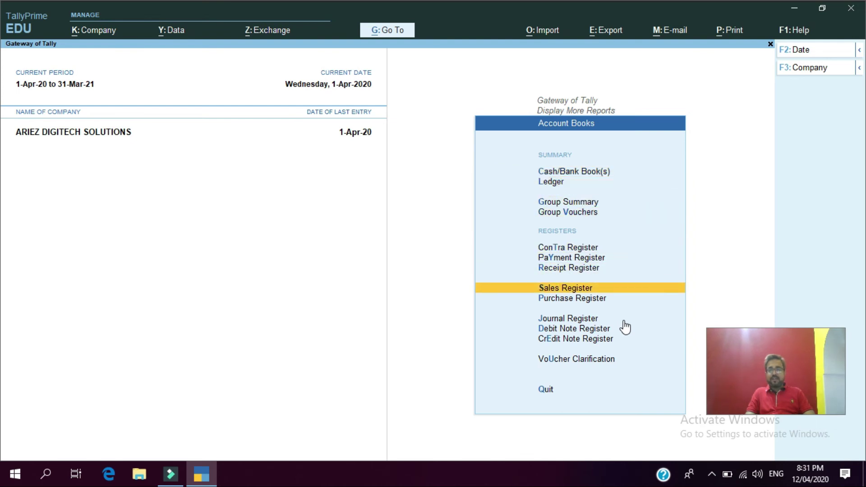
pyautogui.press('Up')
pyautogui.press('Return')
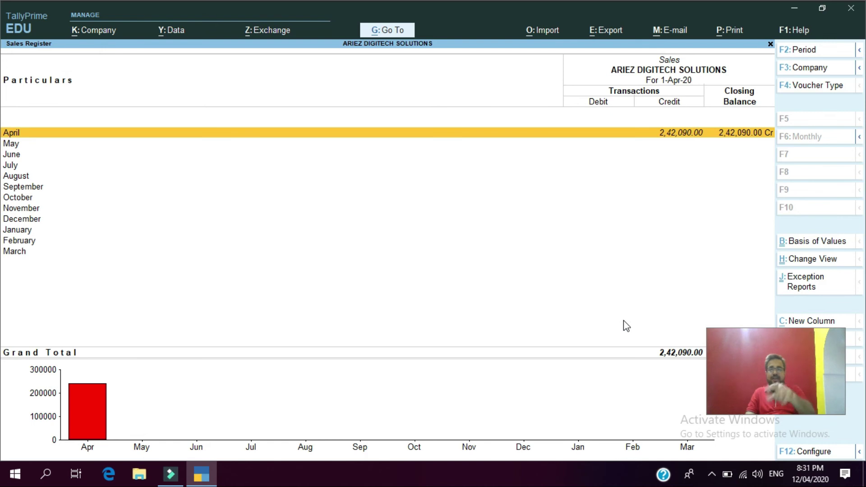
# - Review April's sales vouchers for IK TELECOM and VIPIN MOBILE, quitting each one without changes
pyautogui.press('Return')
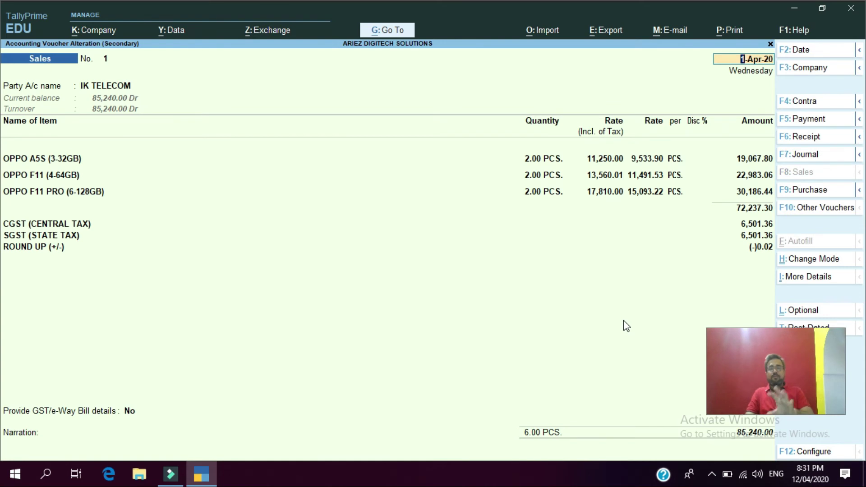
pyautogui.press('Escape')
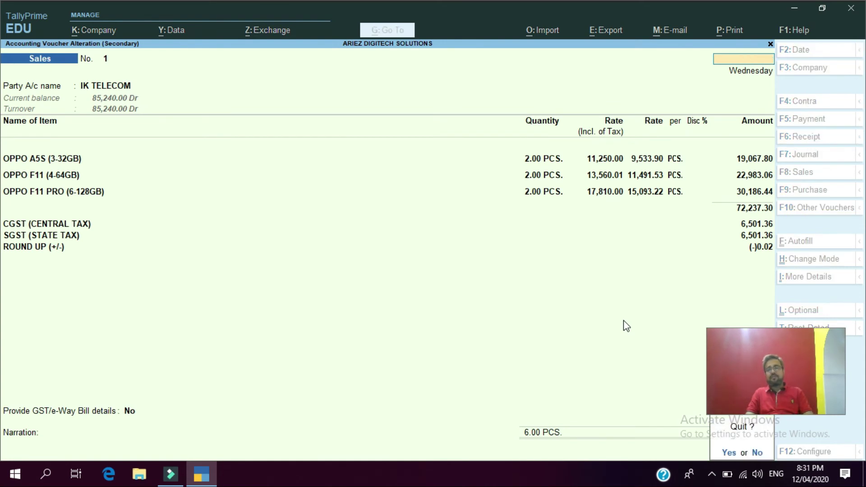
pyautogui.press('y')
pyautogui.press('Down')
pyautogui.press('Return')
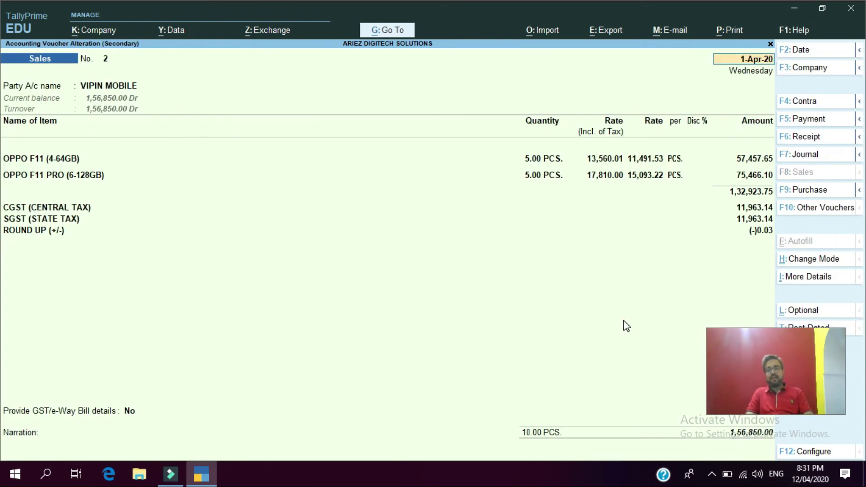
pyautogui.press('Escape')
pyautogui.press('y')
pyautogui.press('Up')
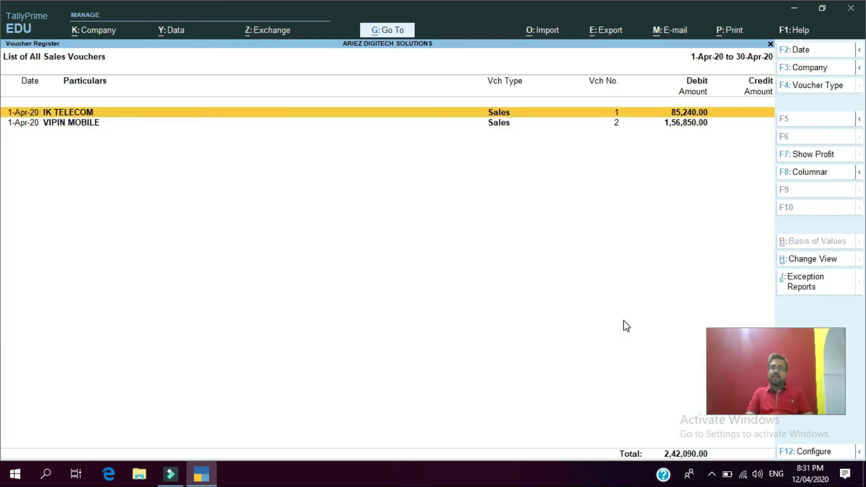
# - View the IK TELECOM sales voucher again and exit the Sales Register back to the Account Books
pyautogui.press('Return')
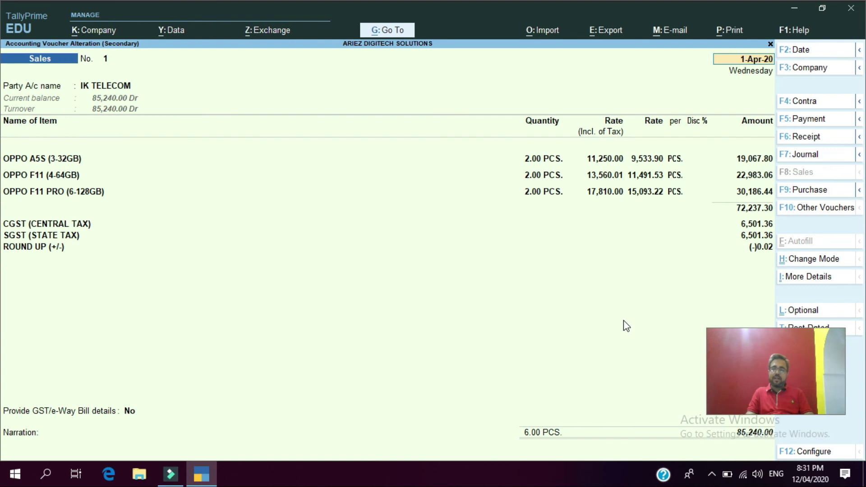
pyautogui.press('Escape')
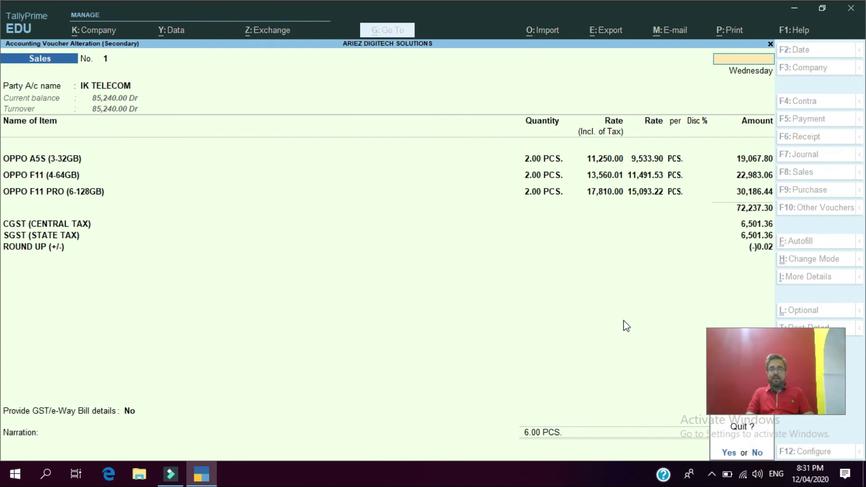
pyautogui.press('y')
pyautogui.press('Escape')
pyautogui.press('Escape')
# - Open April in the Purchase Register and view the SAB MOBILE WORLD purchase voucher without changing it
pyautogui.press('Down')
pyautogui.press('Return')
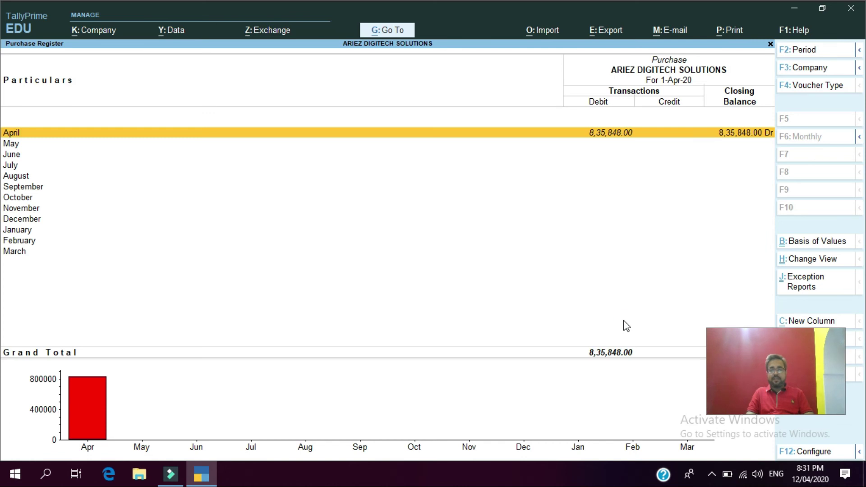
pyautogui.press('Return')
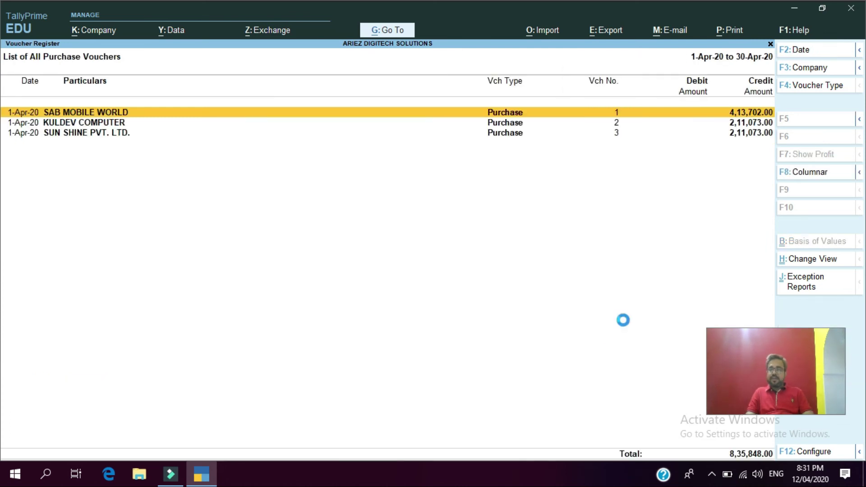
pyautogui.press('Escape')
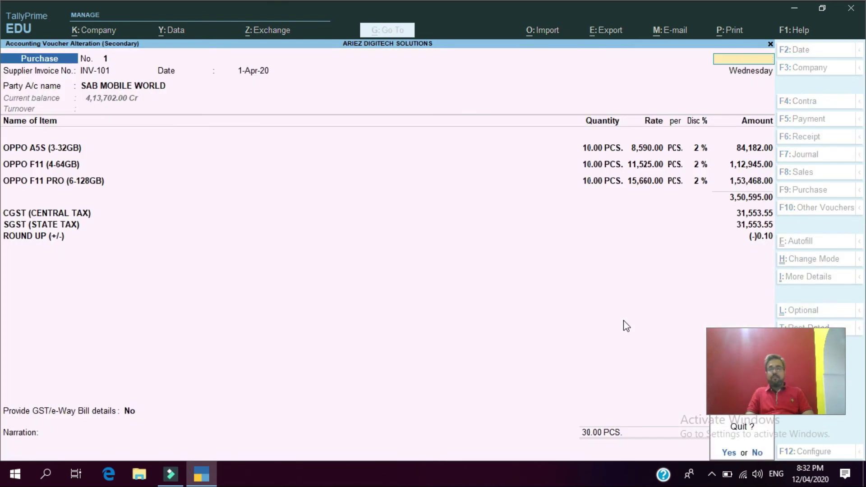
pyautogui.press('y')
# - Review the KULDEV COMPUTER and SUN SHINE PVT. LTD. purchase vouchers, quitting each one without changes
pyautogui.press('Down')
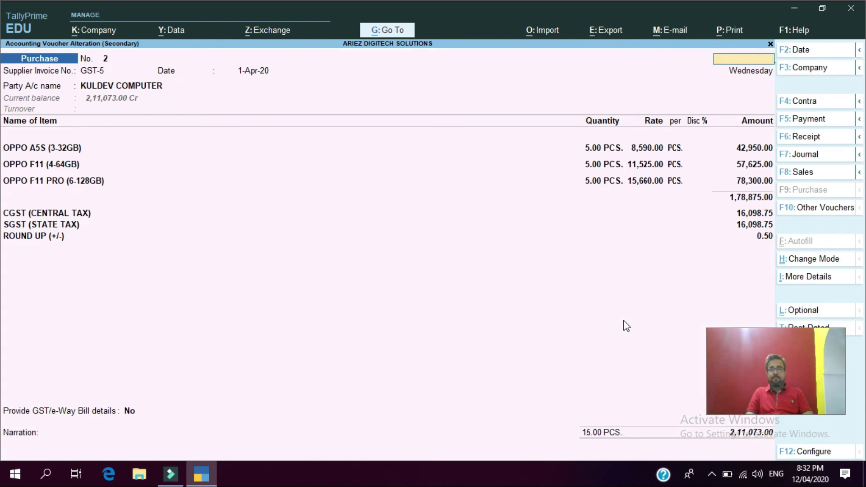
pyautogui.press('Escape')
pyautogui.press('y')
pyautogui.press('Down')
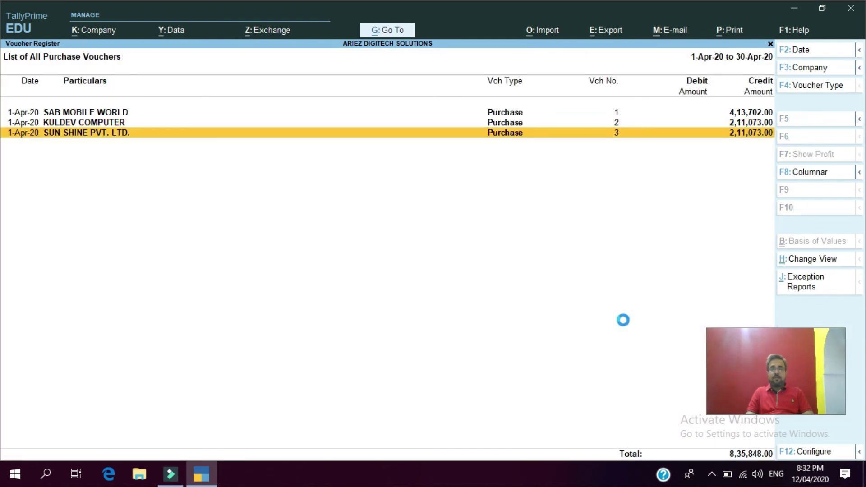
pyautogui.press('Return')
pyautogui.press('BackSpace')
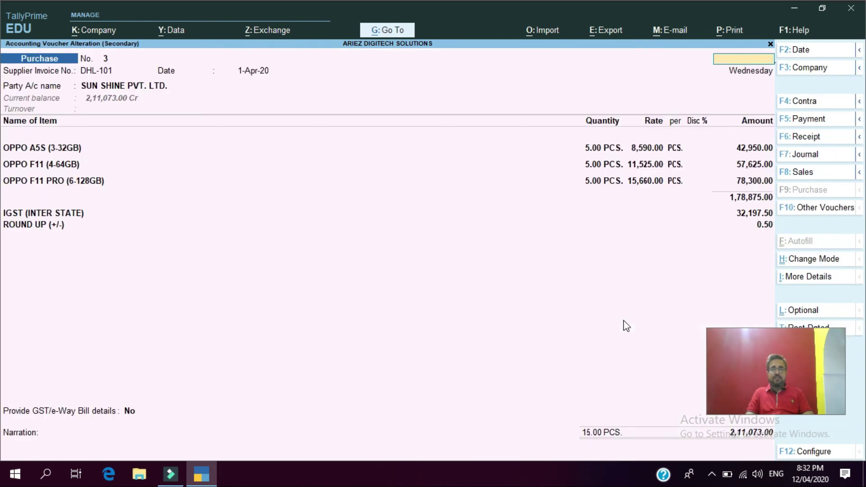
pyautogui.press('Escape')
pyautogui.press('y')
# - Exit the Purchase Register and report lists back to the Gateway of Tally without quitting the program
pyautogui.press('Escape')
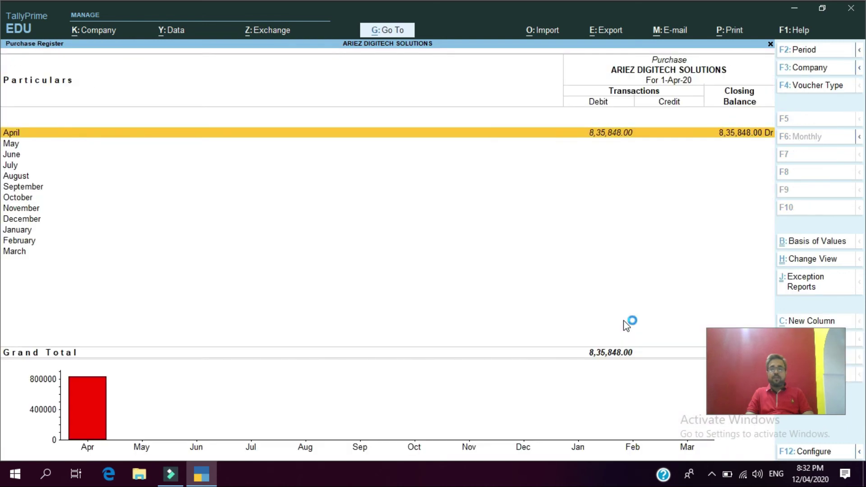
pyautogui.press('Escape')
pyautogui.press('Escape')
pyautogui.press('Escape')
pyautogui.press('Escape')
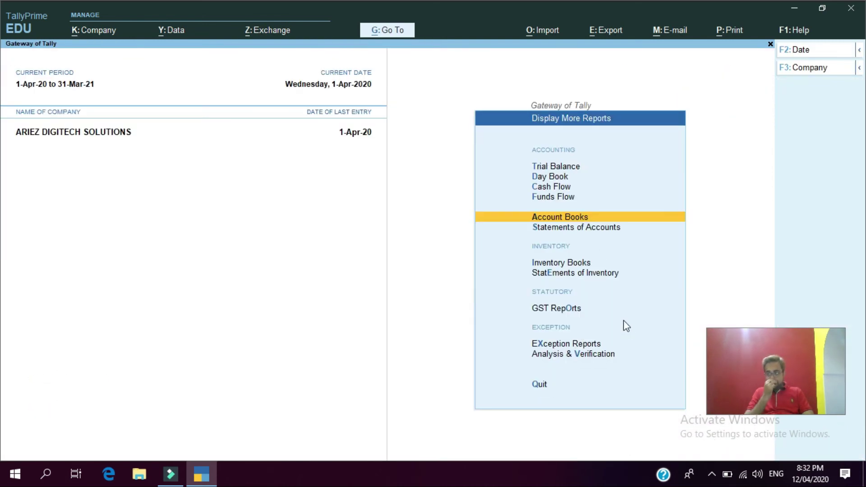
pyautogui.press('n')
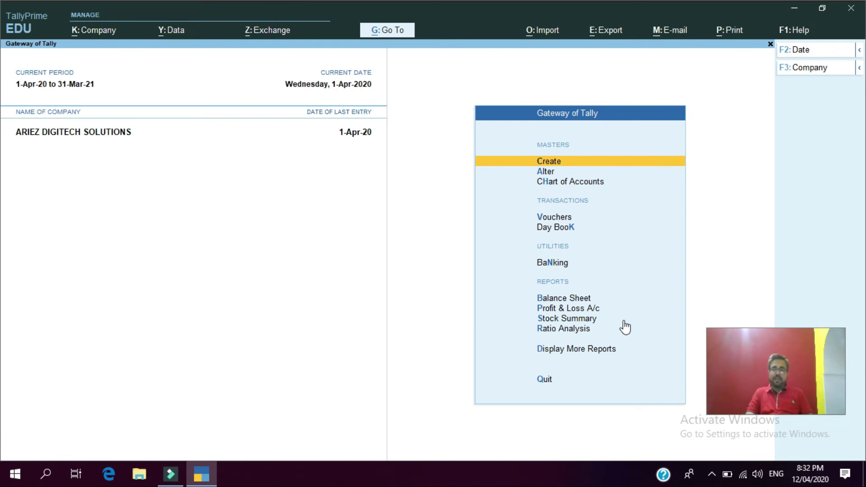
# - Open Display More Reports from the Gateway of Tally
pyautogui.press('Down')
pyautogui.press('Down')
pyautogui.press('Down')
pyautogui.press('Down')
pyautogui.press('Down')
pyautogui.press('Down')
pyautogui.press('Down')
pyautogui.press('Down')
pyautogui.press('Down')
pyautogui.press('Down')
pyautogui.press('Down')
pyautogui.press('Up')
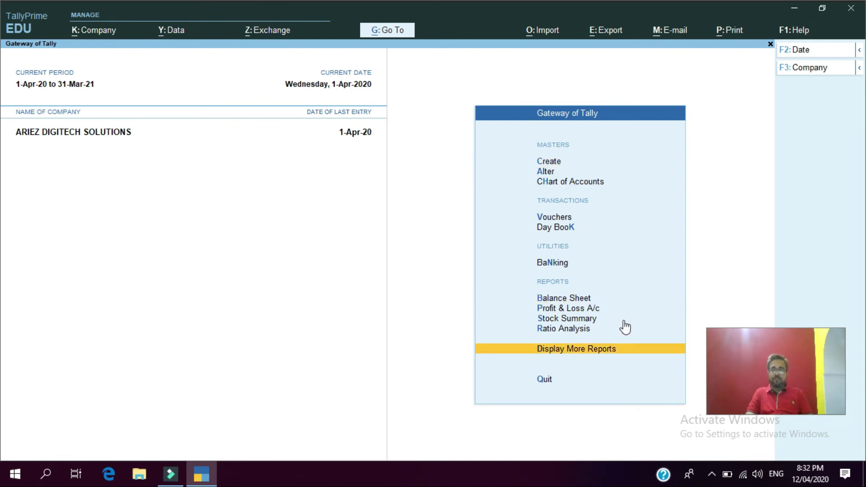
pyautogui.press('Return')
# - Open the GST Reports among the statutory reports
pyautogui.press('Down')
pyautogui.press('Down')
pyautogui.press('Down')
pyautogui.press('Down')
pyautogui.press('Down')
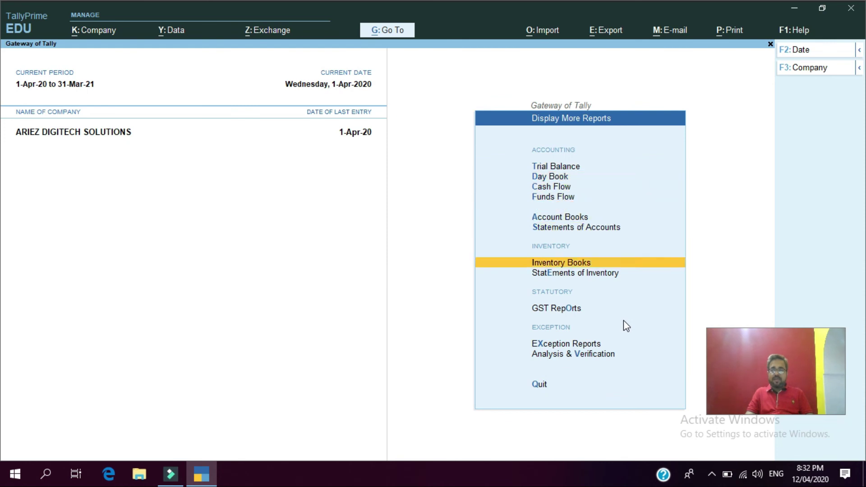
pyautogui.press('Down')
pyautogui.press('Down')
pyautogui.press('Return')
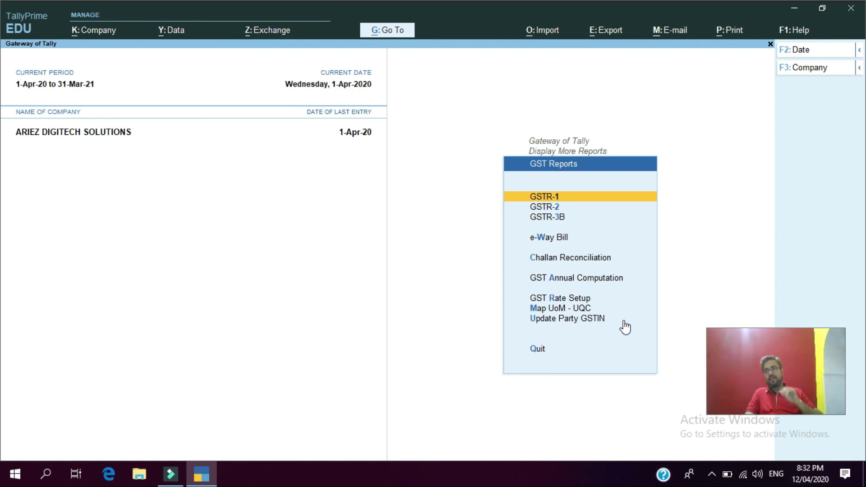
# - Look over the GSTR-2 and GSTR-3B entries and open the GSTR-1 return
pyautogui.press('Down')
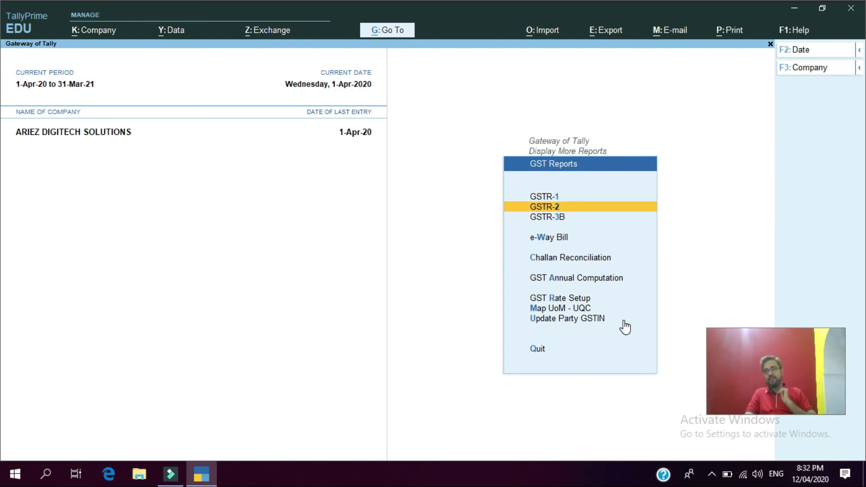
pyautogui.press('Down')
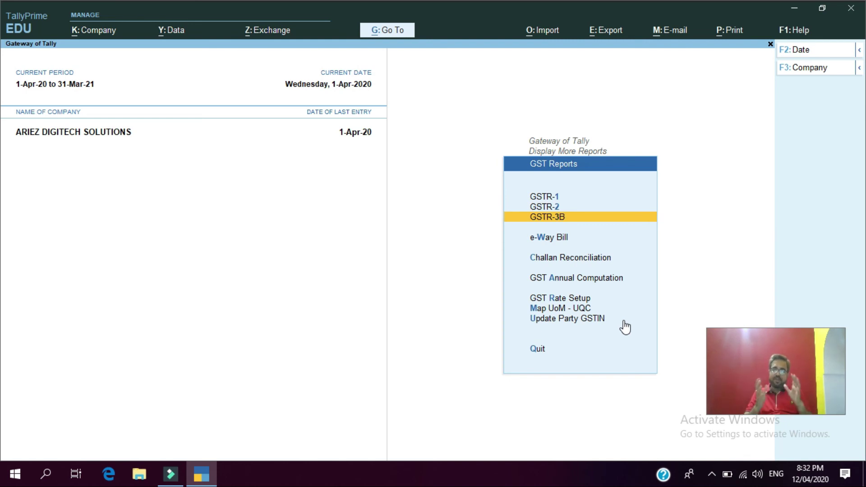
pyautogui.press('Up')
pyautogui.press('Up')
pyautogui.press('Return')
# - Examine the GSTR-1 summary, covering the included, not relevant and uncertain transactions and the B2B and B2C invoice rows
pyautogui.press('Down')
pyautogui.press('Down')
pyautogui.press('Down')
pyautogui.press('Down')
pyautogui.press('Down')
pyautogui.press('Down')
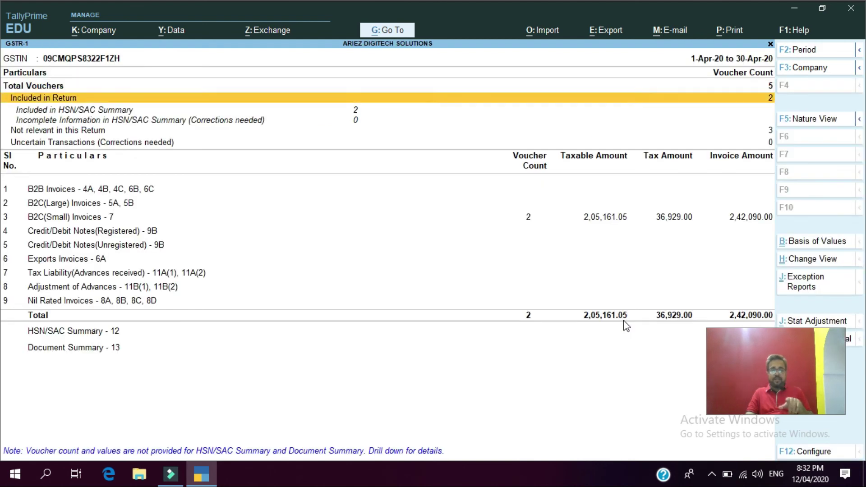
pyautogui.press('Down')
pyautogui.press('Up')
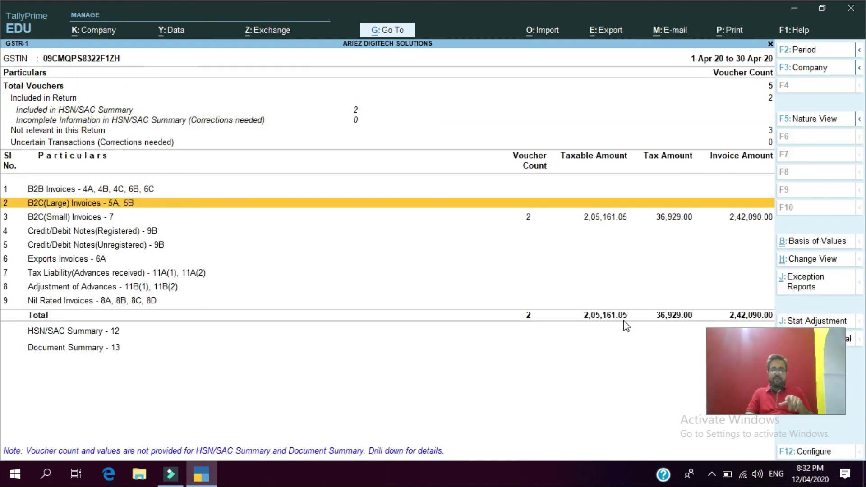
pyautogui.press('Up')
pyautogui.press('Up')
pyautogui.press('Up')
pyautogui.press('Down')
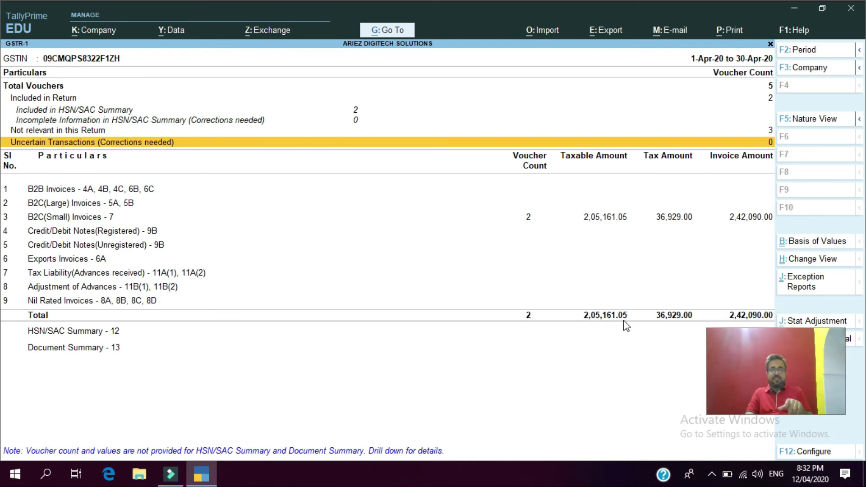
# - View the B2C(Small) Invoices - 7 tax details in GSTR-1 and return to the GST Reports
pyautogui.press('Down')
pyautogui.press('Down')
pyautogui.press('Down')
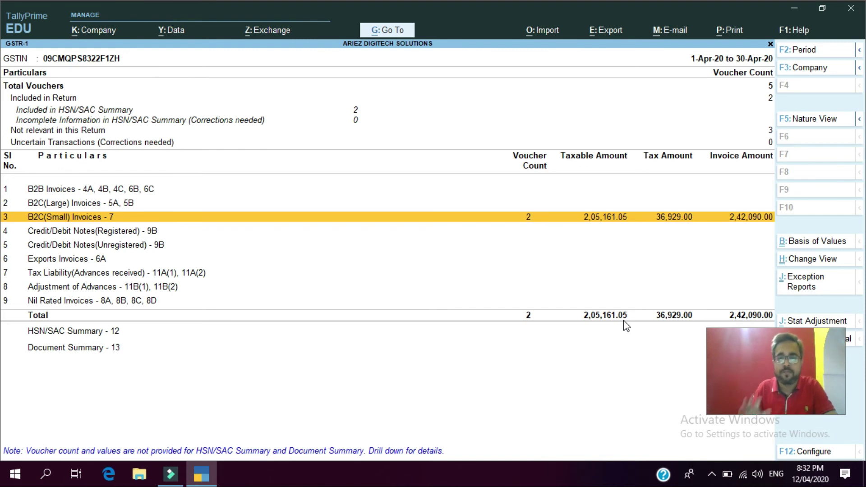
pyautogui.press('Return')
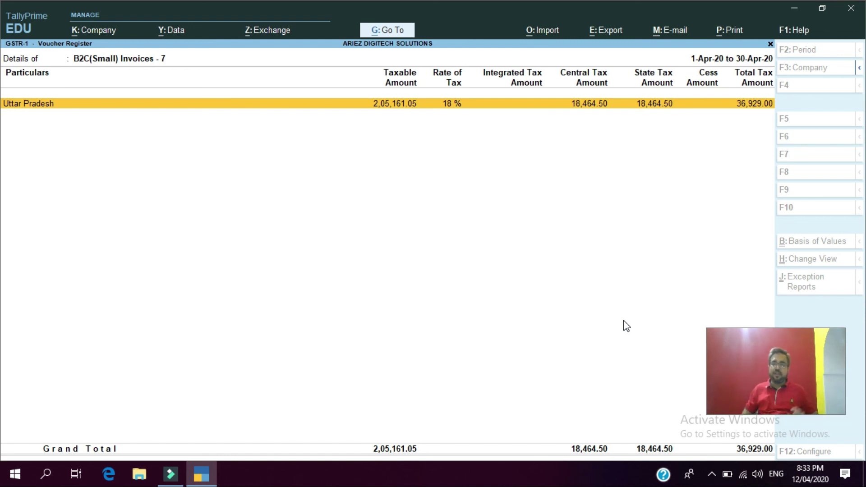
pyautogui.press('Escape')
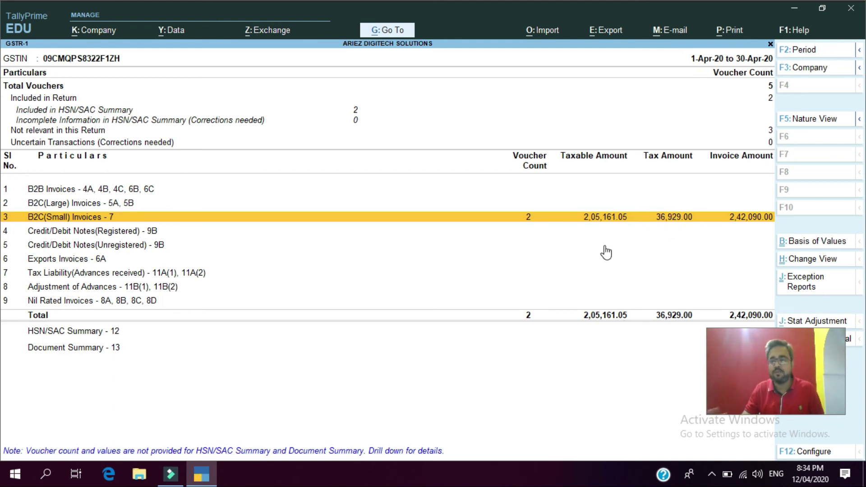
pyautogui.press('Escape')
# - Open the GSTR-2 return and drill down into its B2B Invoices - 3, 4A details
pyautogui.press('Down')
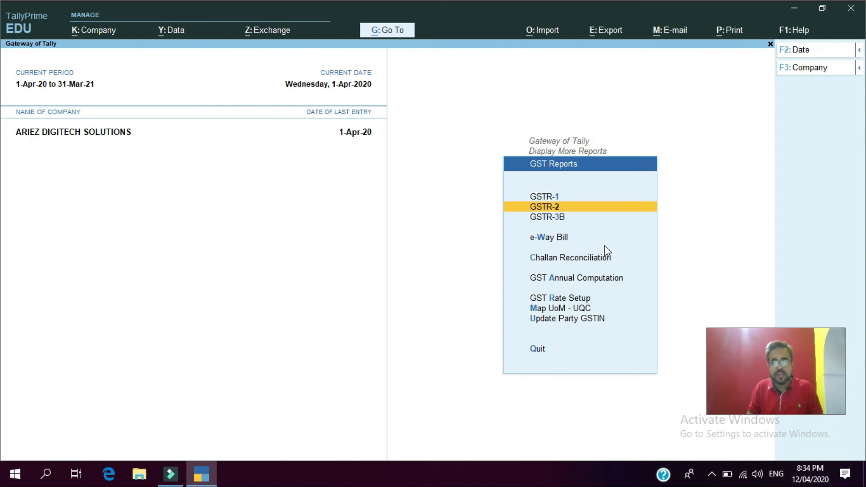
pyautogui.press('Return')
pyautogui.press('Down')
pyautogui.press('Down')
pyautogui.press('Down')
pyautogui.press('Down')
pyautogui.press('Down')
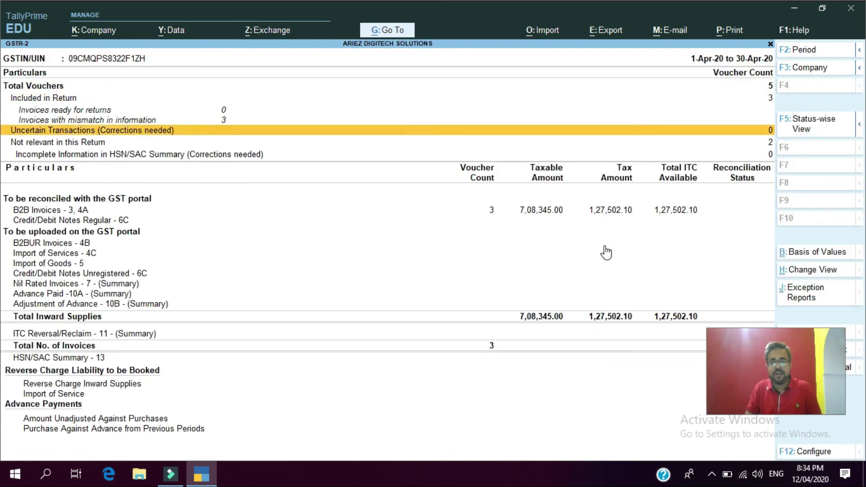
pyautogui.press('Up')
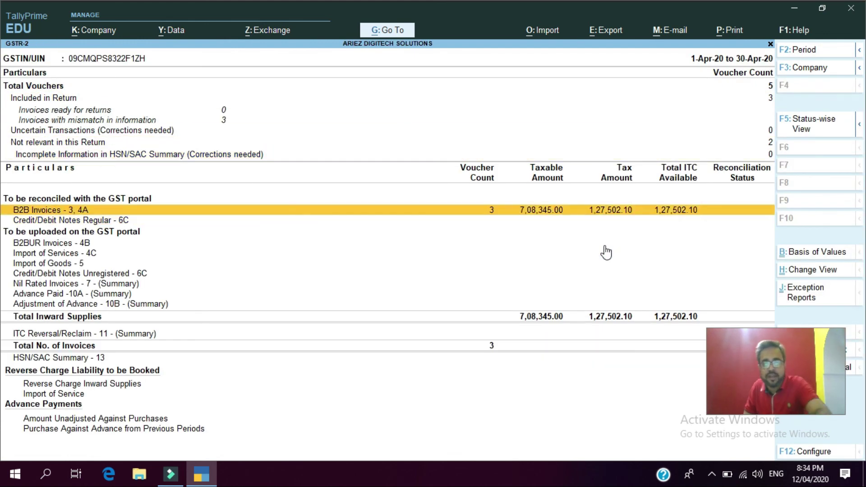
pyautogui.press('Return')
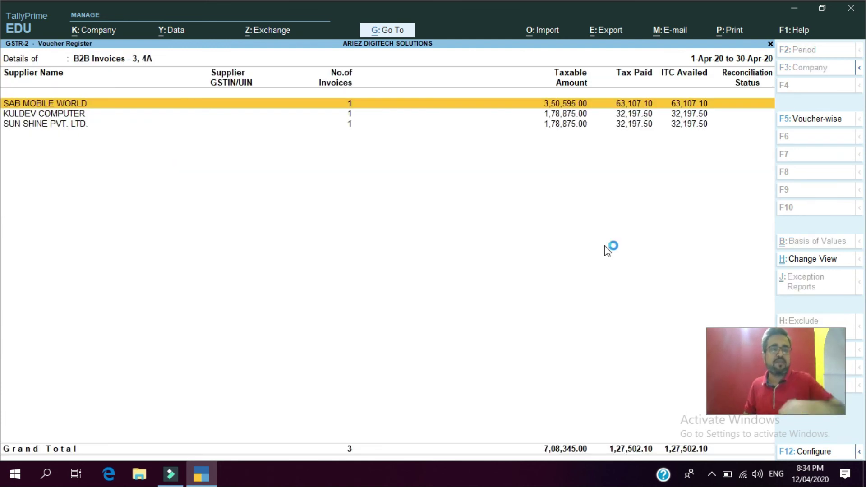
# - Examine the taxable amount, tax paid and ITC availed for each supplier in the B2B invoice details
pyautogui.press('Down')
pyautogui.press('Down')
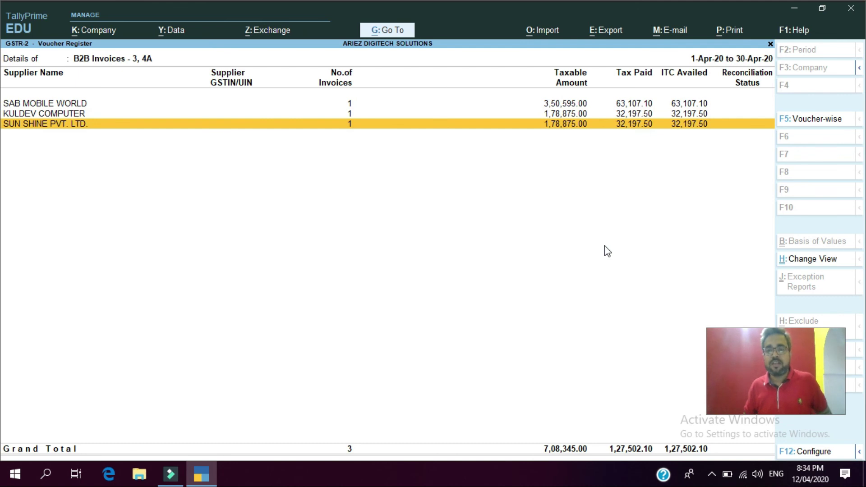
pyautogui.press('Up')
pyautogui.press('Up')
pyautogui.press('Down')
pyautogui.press('Down')
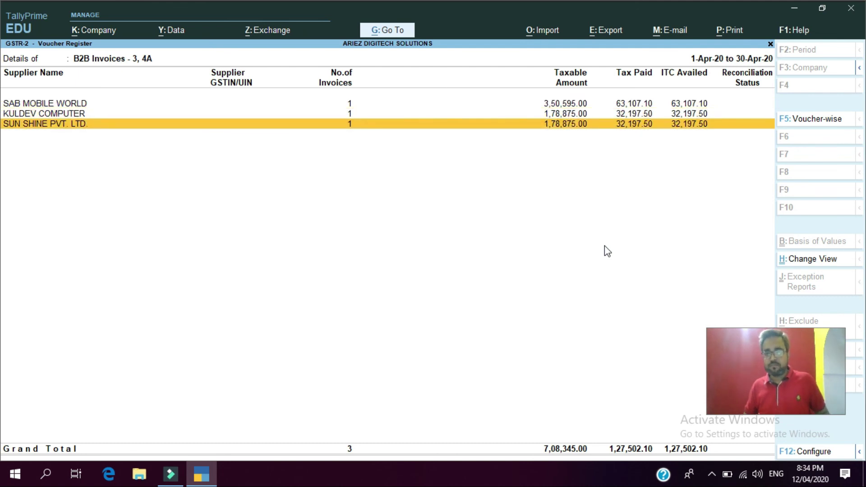
pyautogui.press('Up')
pyautogui.press('Up')
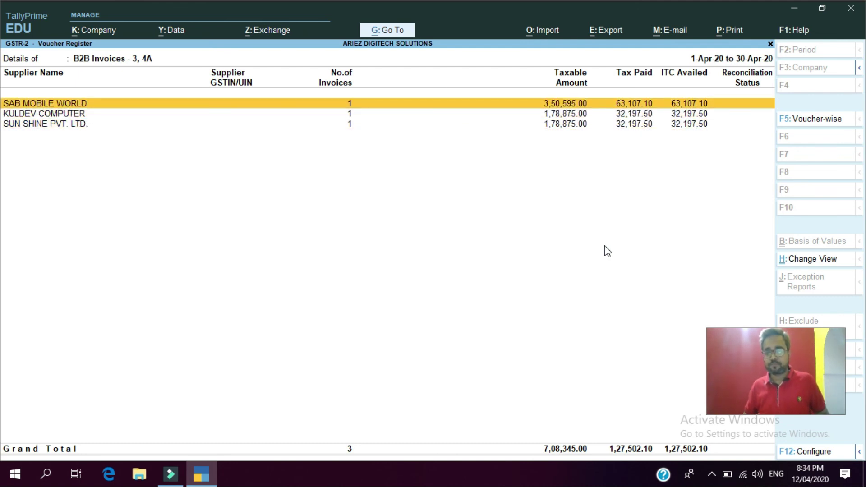
# - Look over the supplier rows in the GSTR-2 B2B invoice details and open the invoice breakdown for SAB MOBILE WORLD
pyautogui.press('Down')
pyautogui.press('Down')
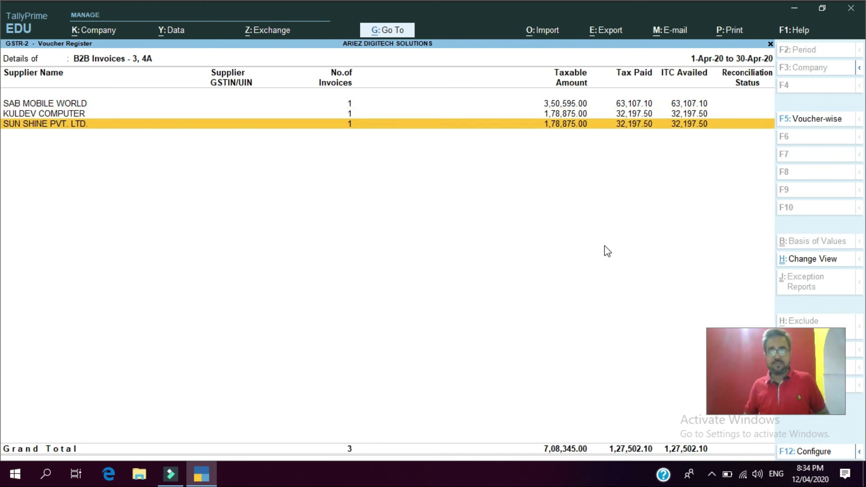
pyautogui.press('Up')
pyautogui.press('Up')
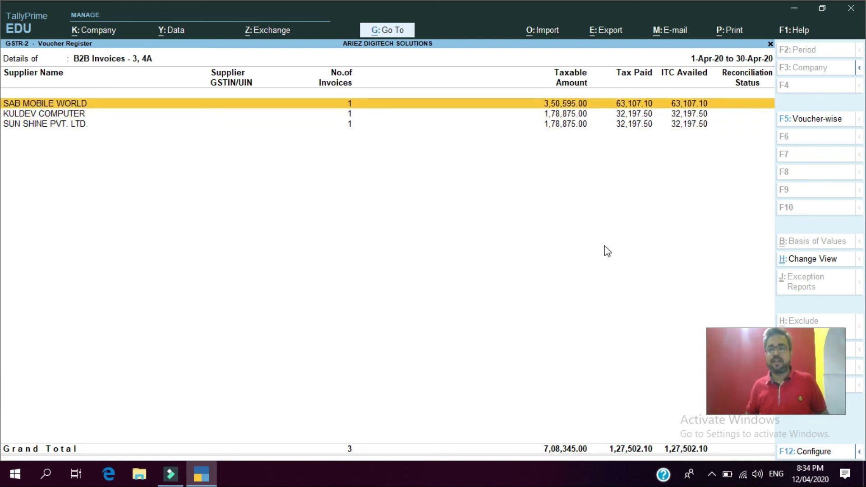
pyautogui.press('Return')
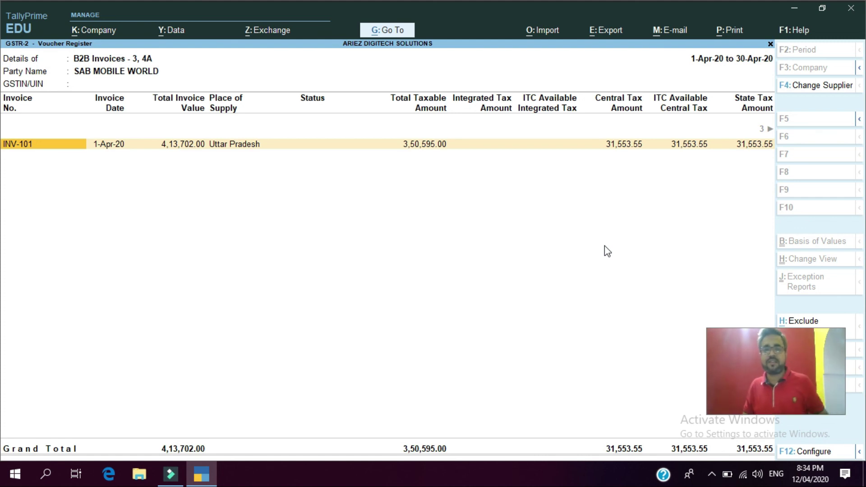
# - View the invoice-level tax and ITC breakdowns for KULDEV COMPUTER and SUN SHINE PVT. LTD. in turn
pyautogui.press('Escape')
pyautogui.press('Down')
pyautogui.press('Return')
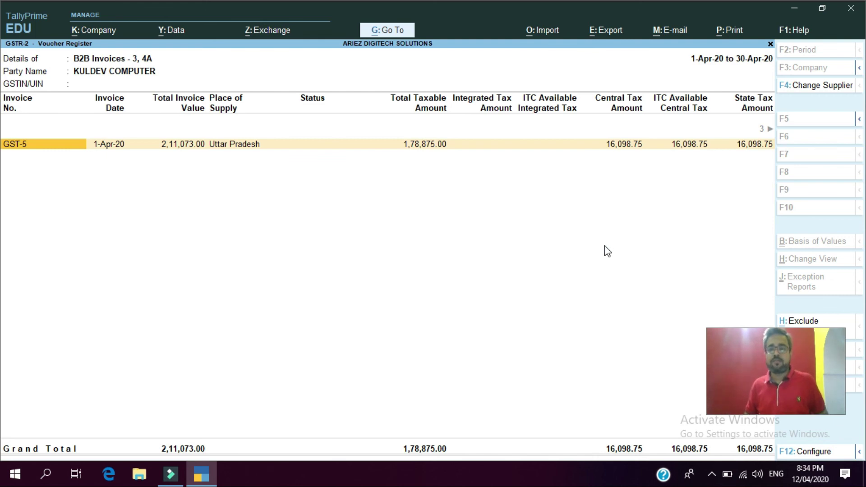
pyautogui.press('Escape')
pyautogui.press('Return')
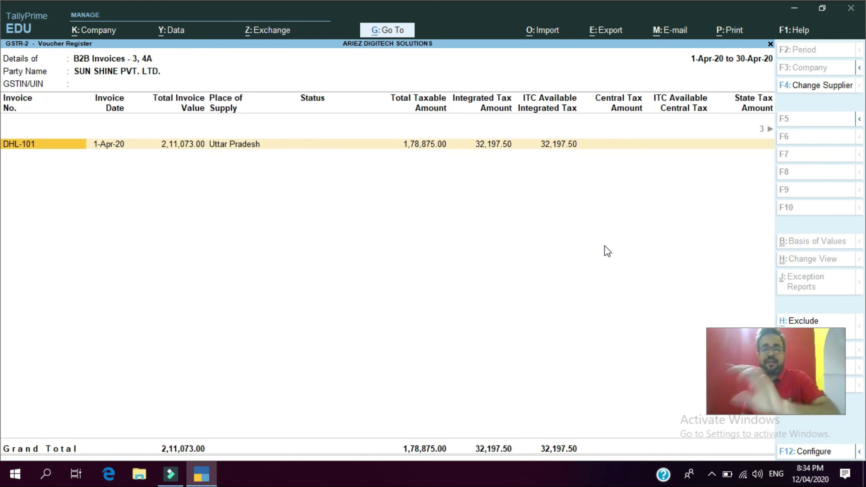
# - Close the supplier details and the GSTR-2 report, and return to the Gateway of Tally without quitting the program
pyautogui.press('Escape')
pyautogui.press('Escape')
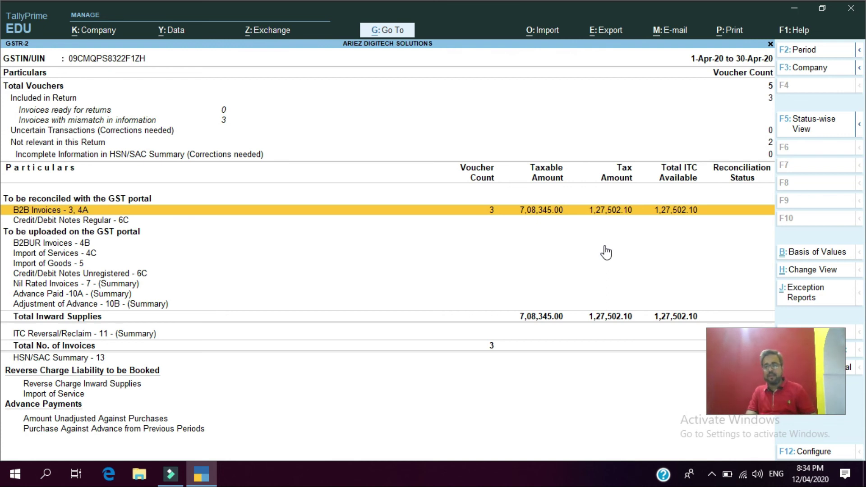
pyautogui.press('Escape')
pyautogui.press('Escape')
pyautogui.press('Escape')
pyautogui.press('Escape')
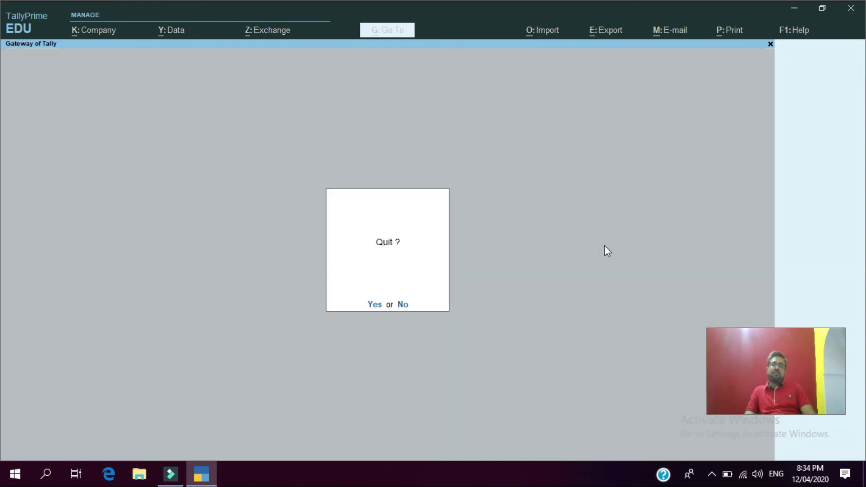
pyautogui.press('n')
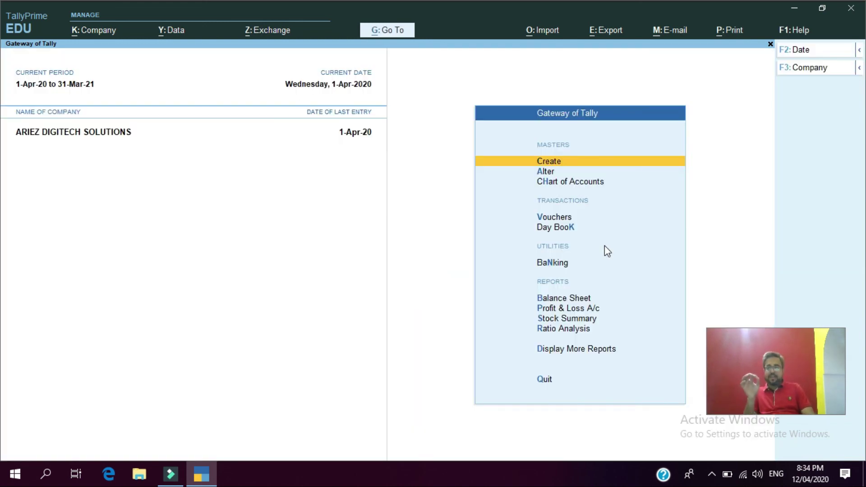